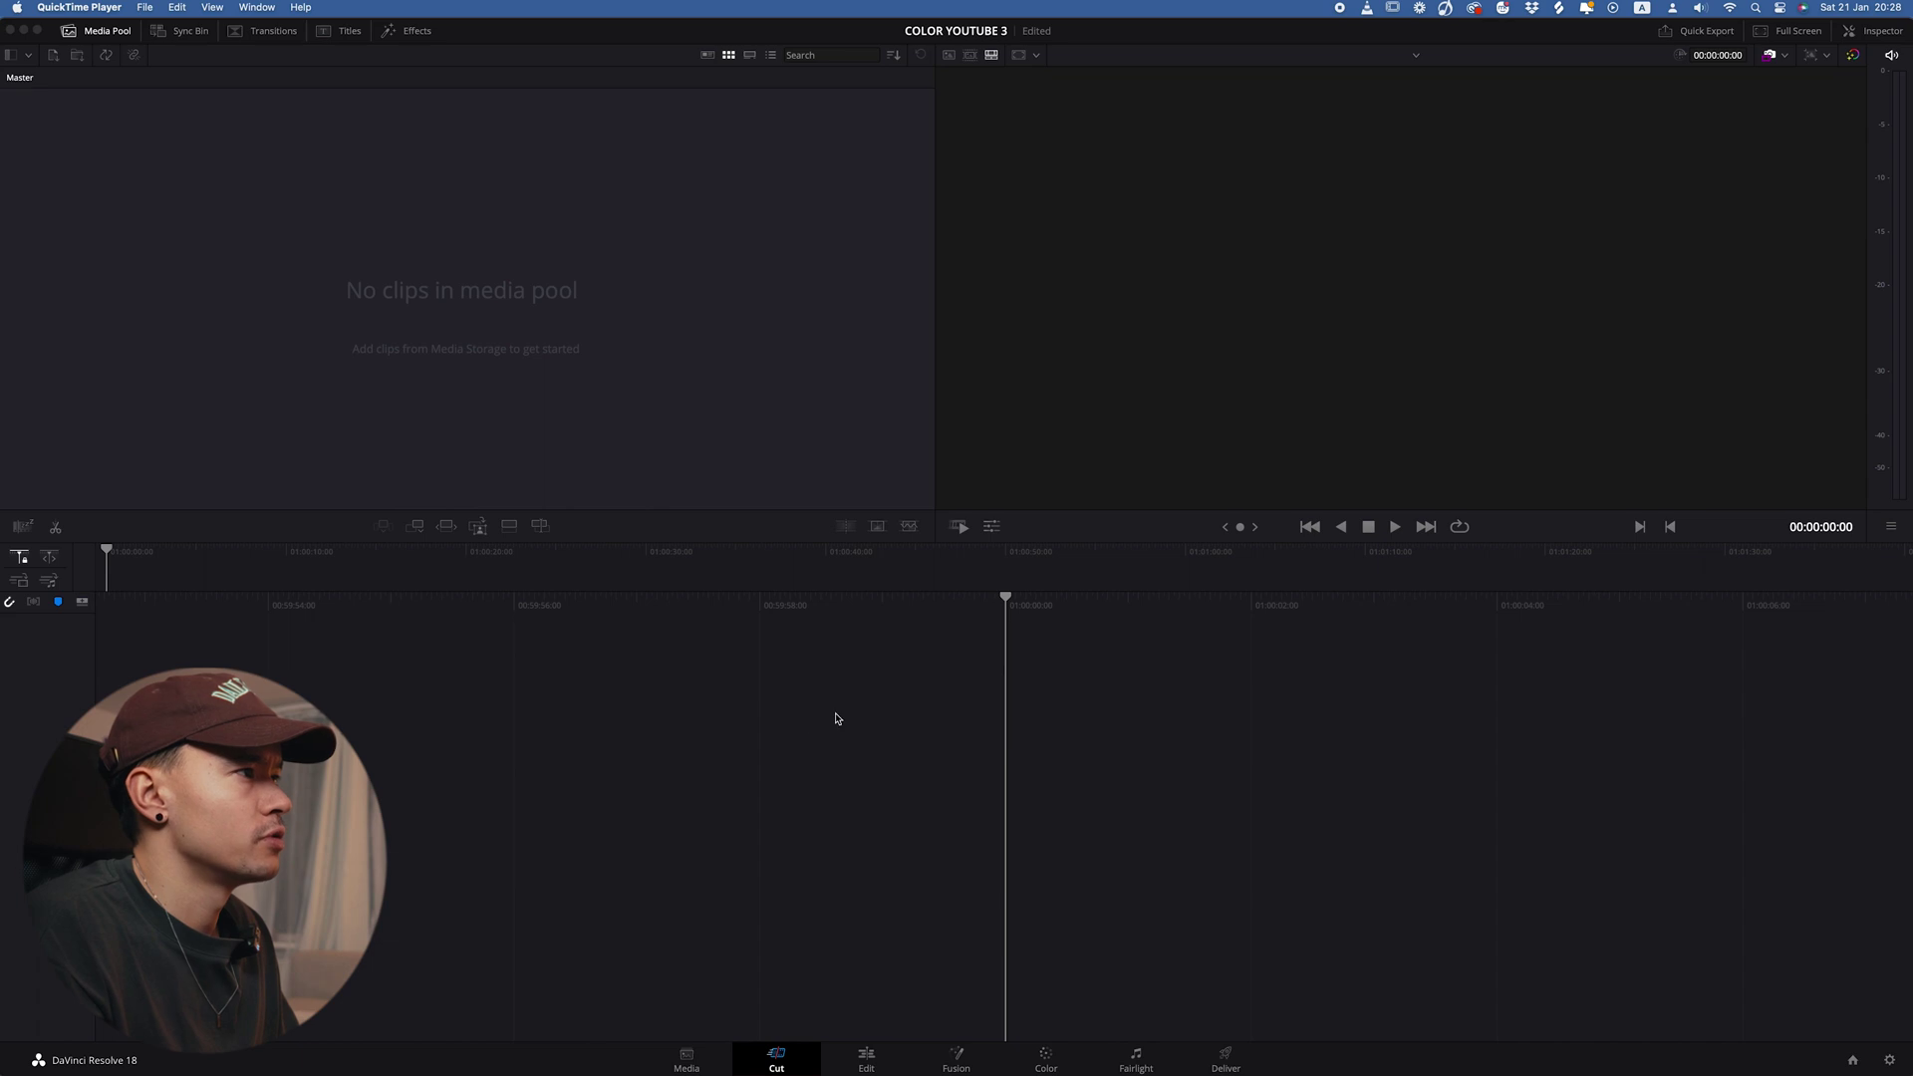
Step: Open the Media page and browse the T7 Shield drive in the media storage
left_click(686, 1058)
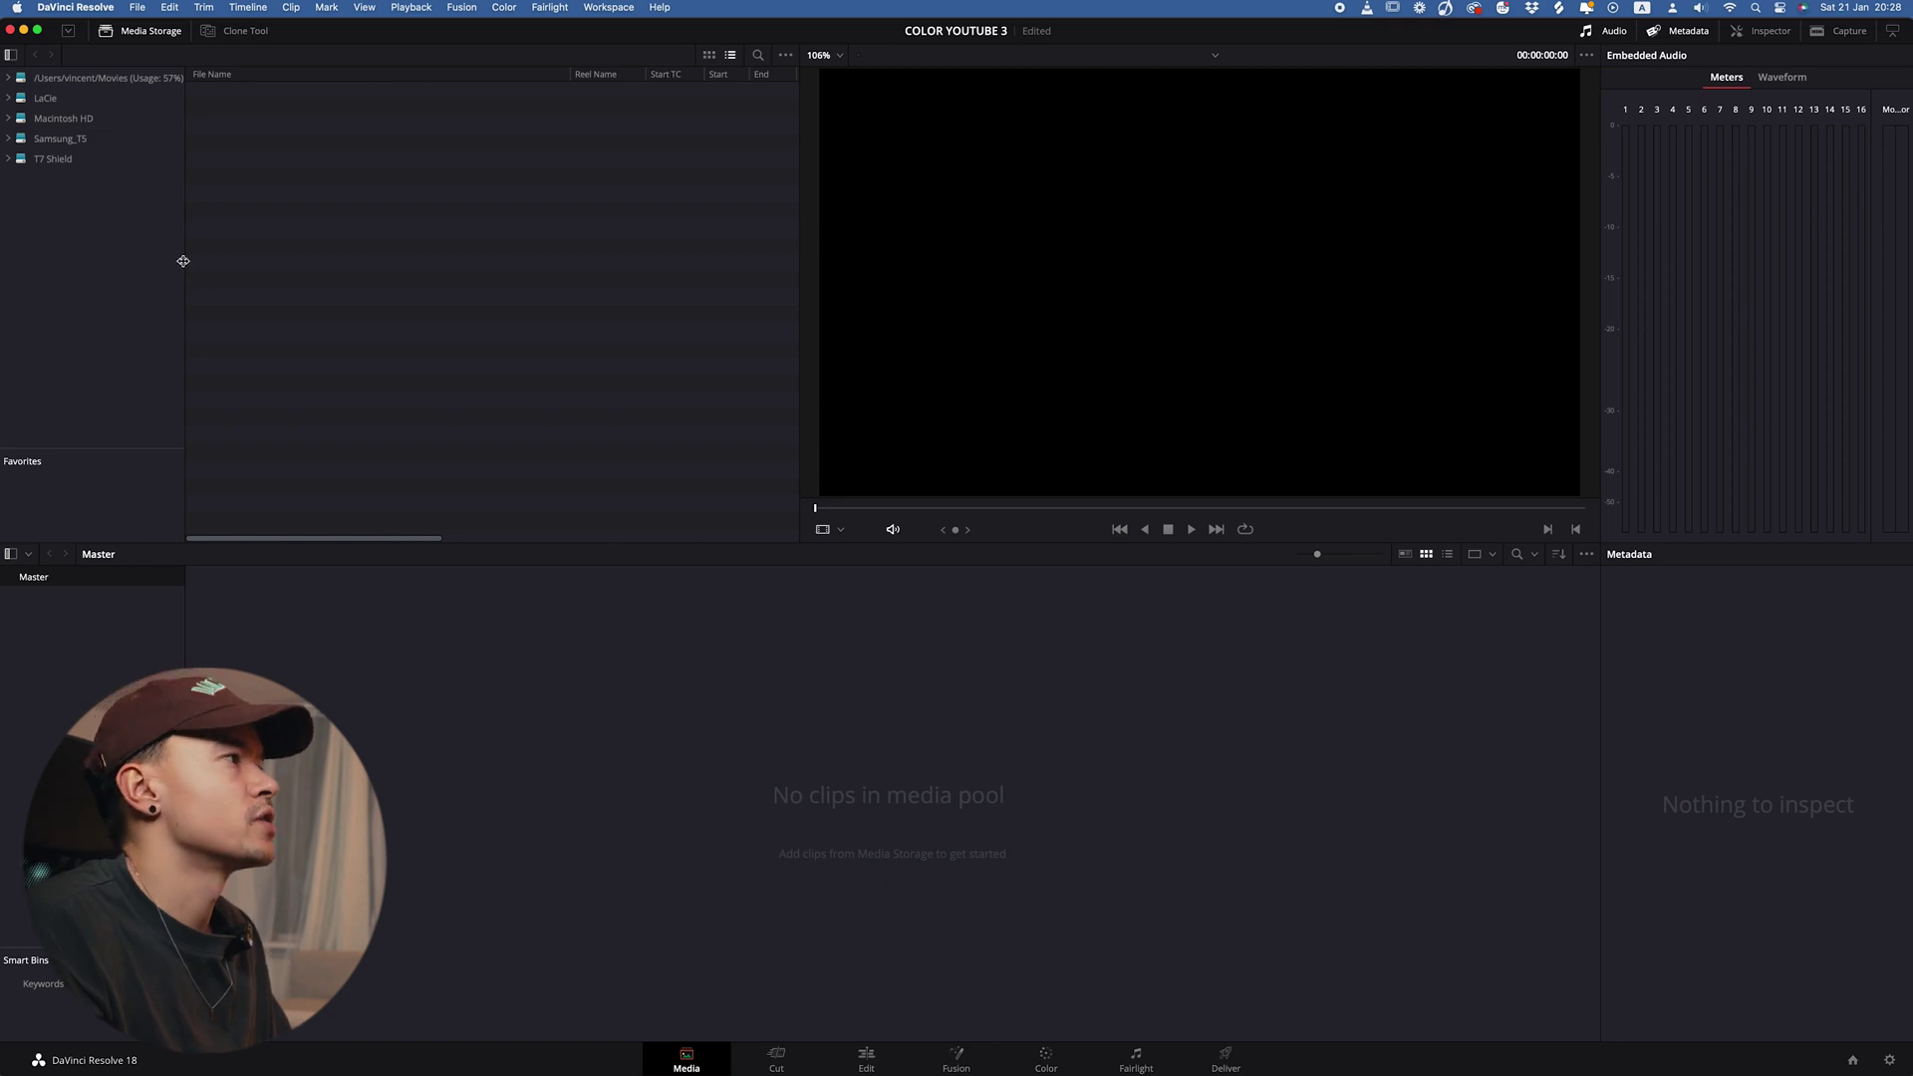
left_click(89, 164)
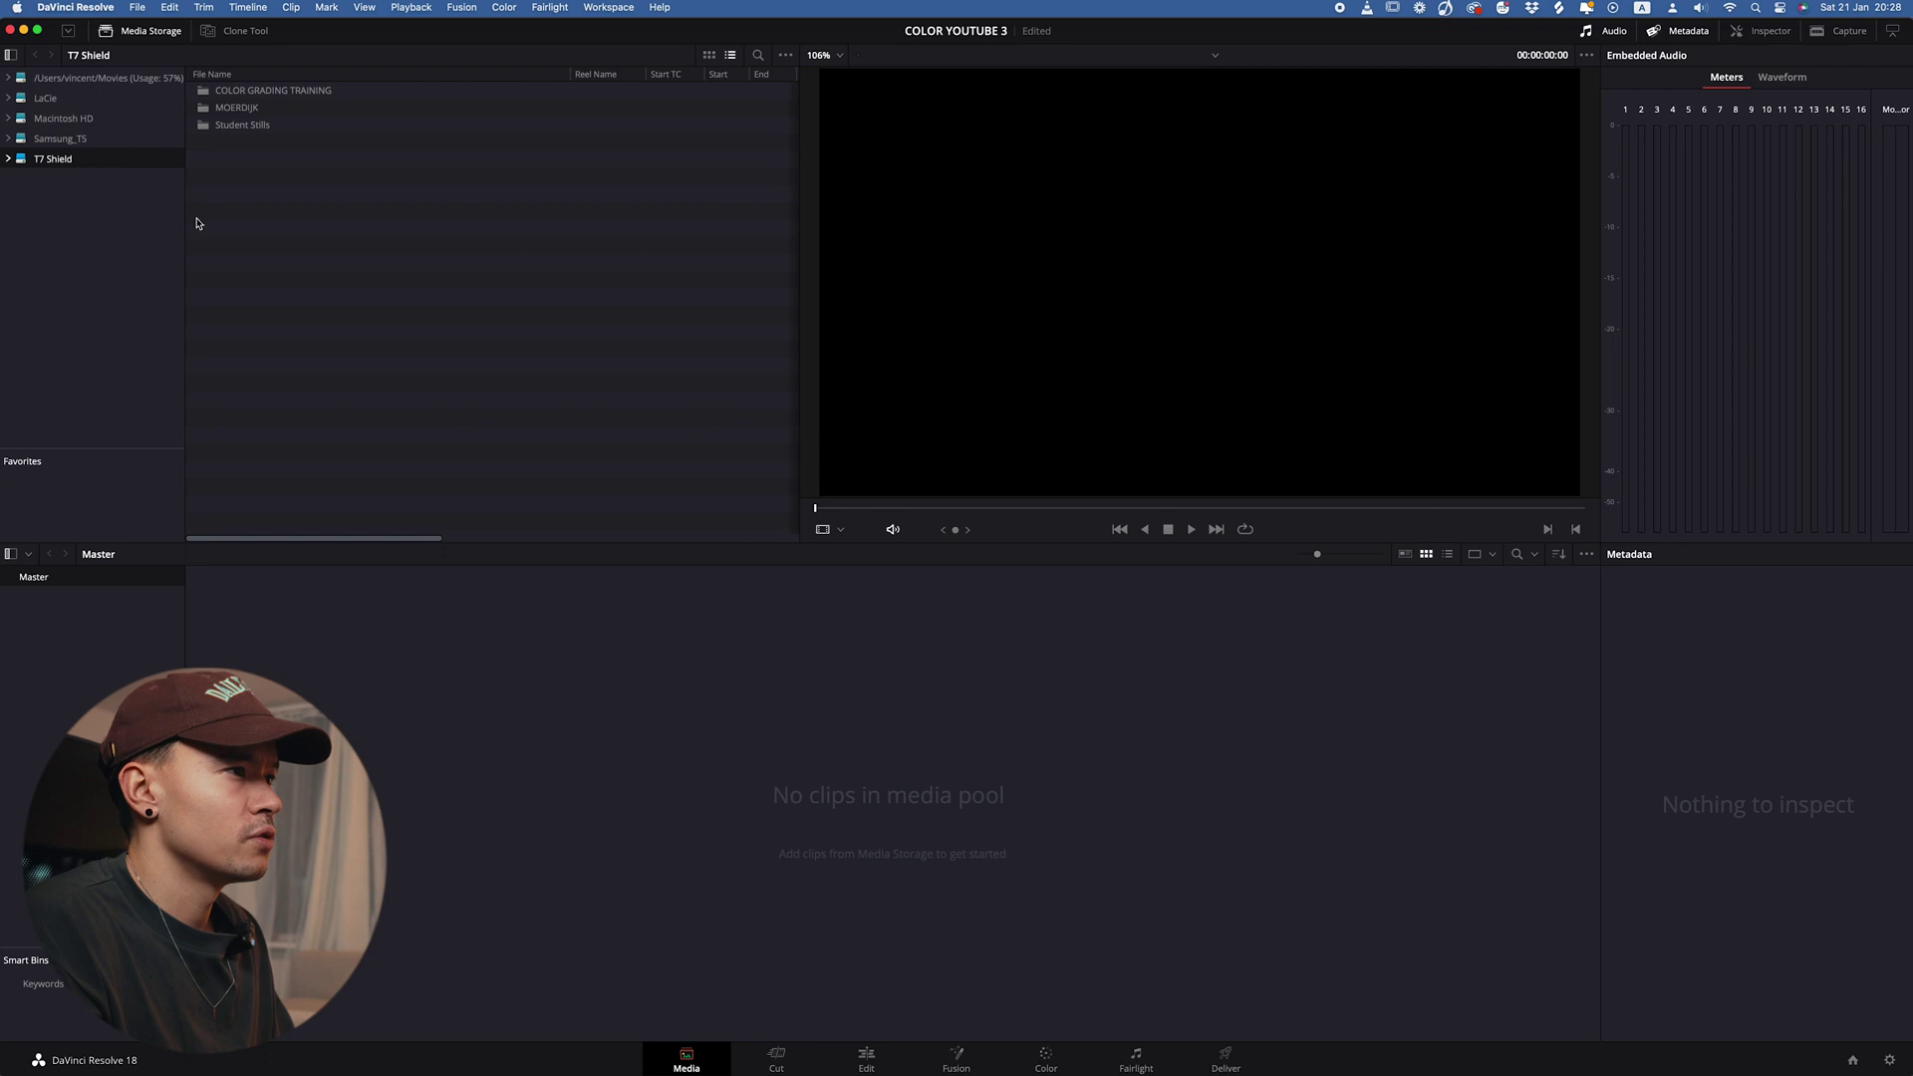
key("super+Tab")
key("super+Tab")
key("super+Tab")
key("super+Tab")
key("super+Tab")
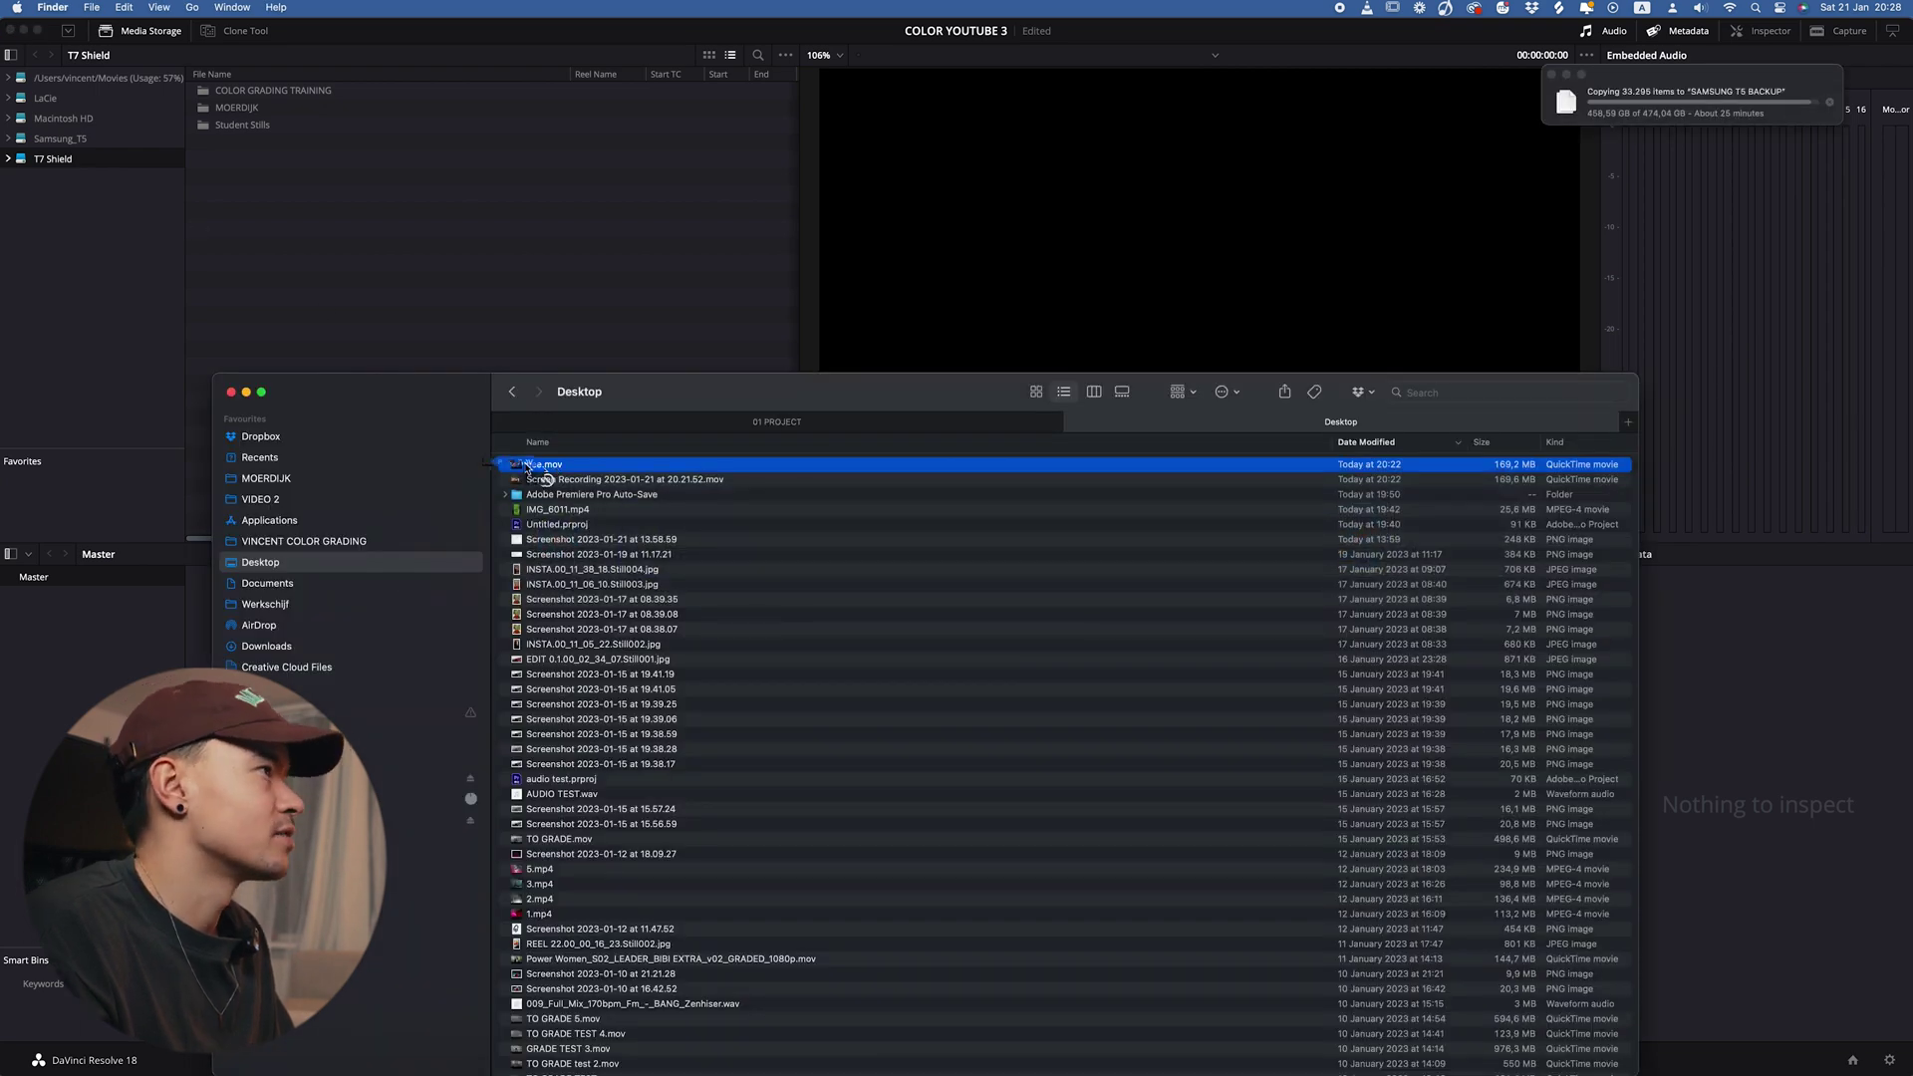
left_click(147, 600)
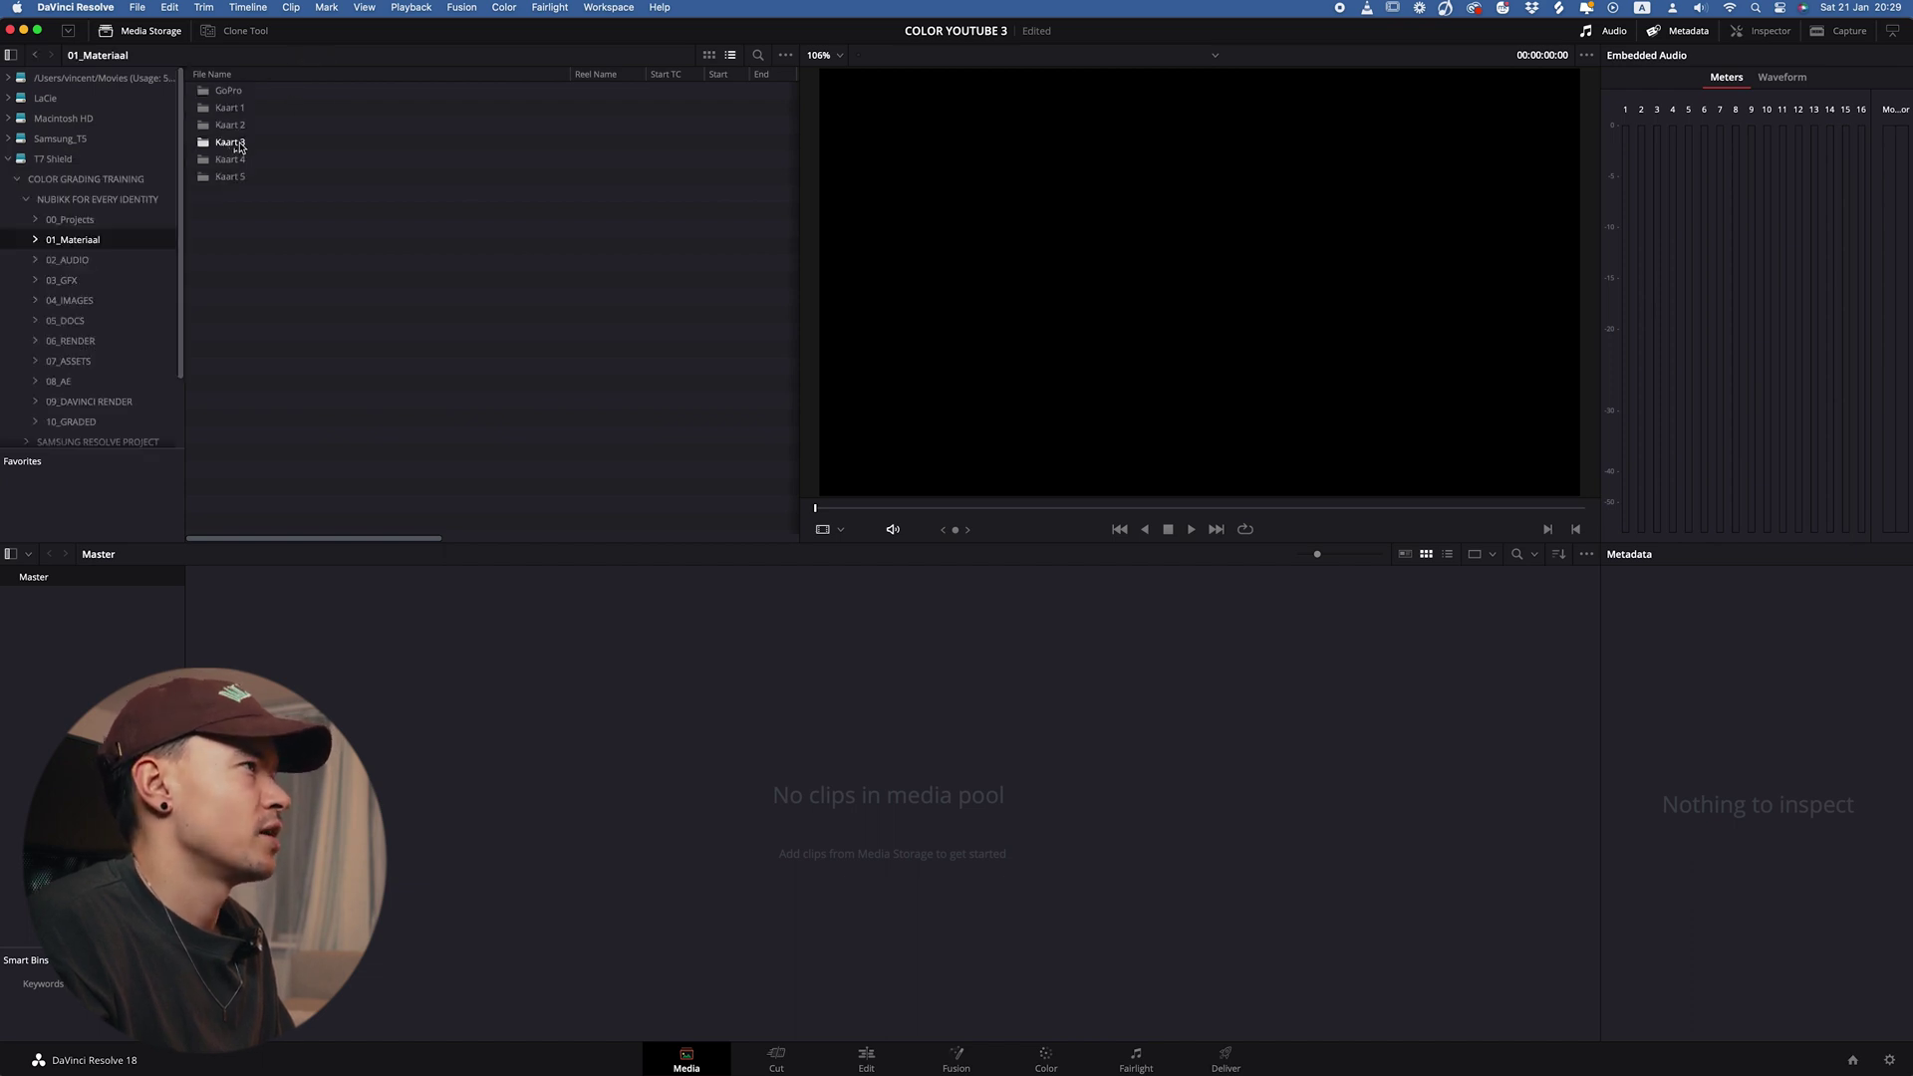
Step: Import the Kaart 3 folder from 01_Materiaal into the media pool and change the project frame rate to match its clips
left_click(228, 144)
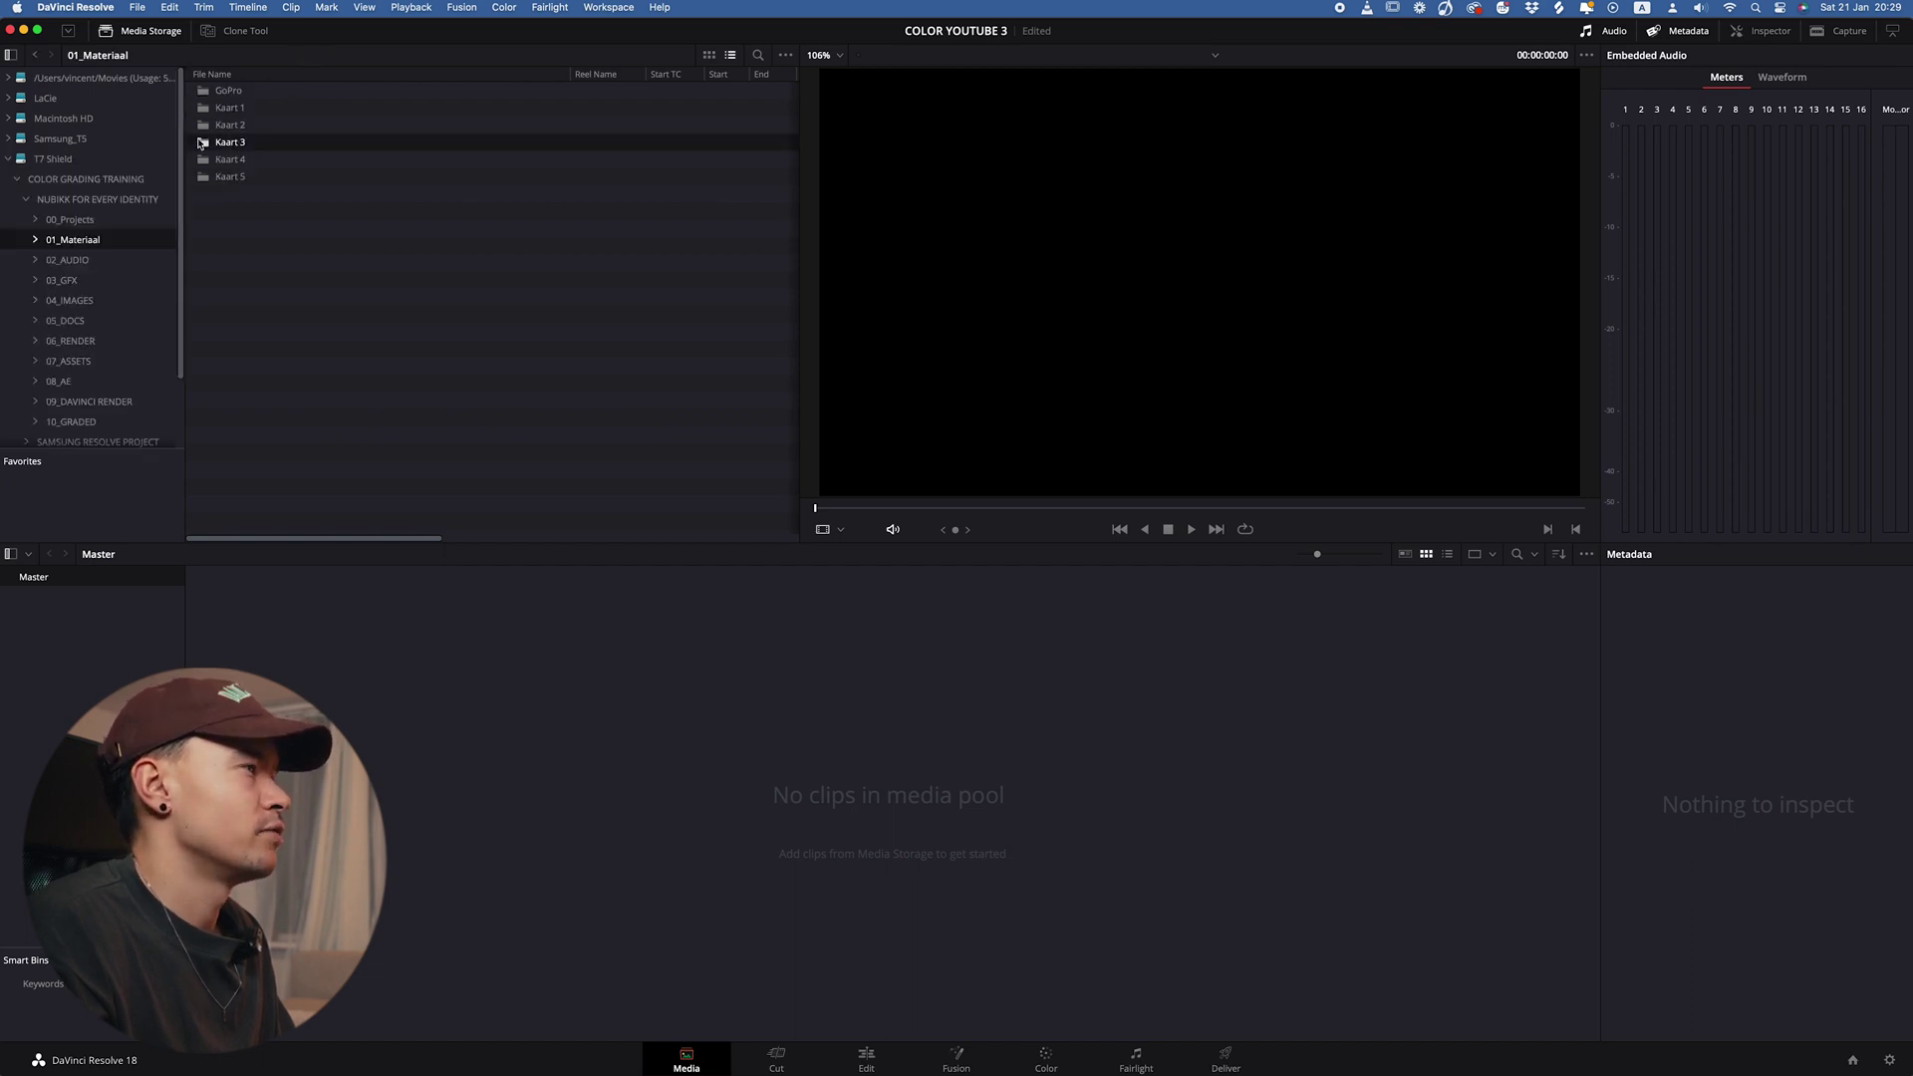
left_click_drag(234, 145, 80, 659)
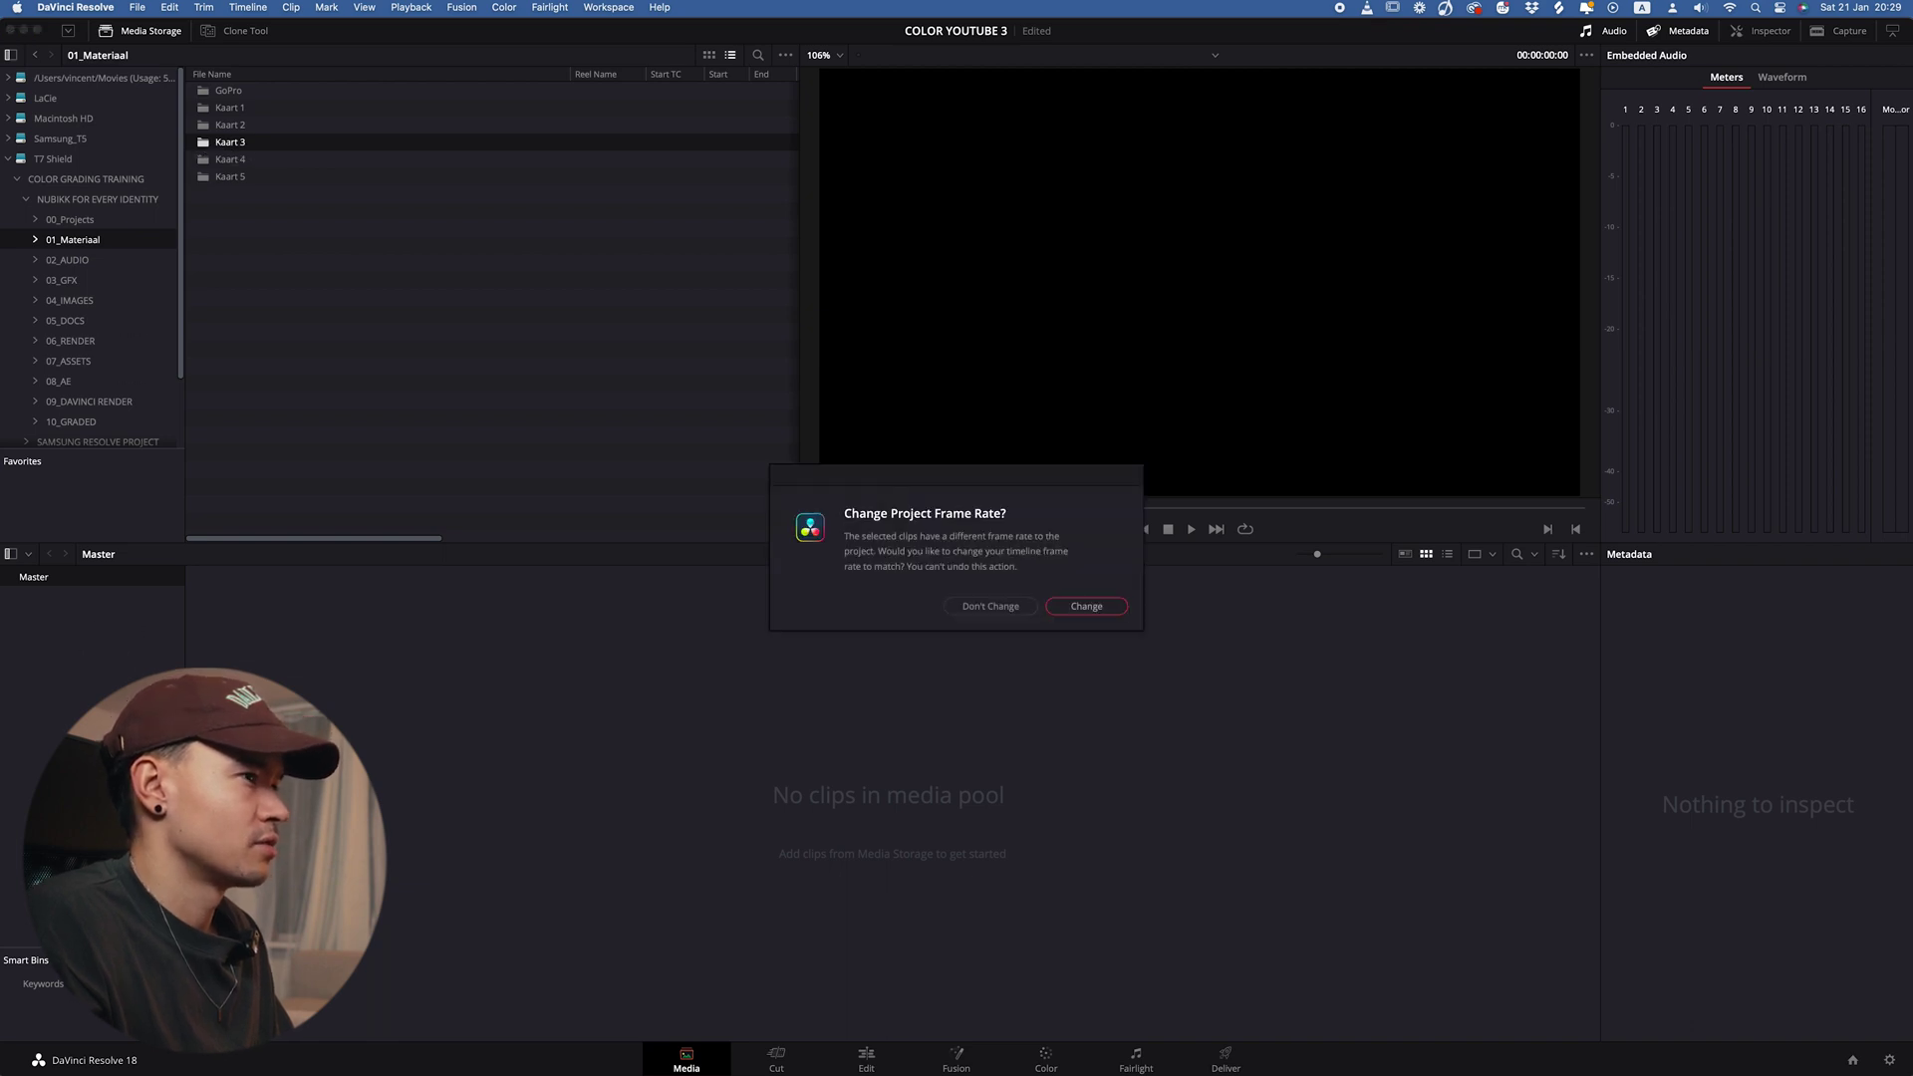
left_click(1083, 605)
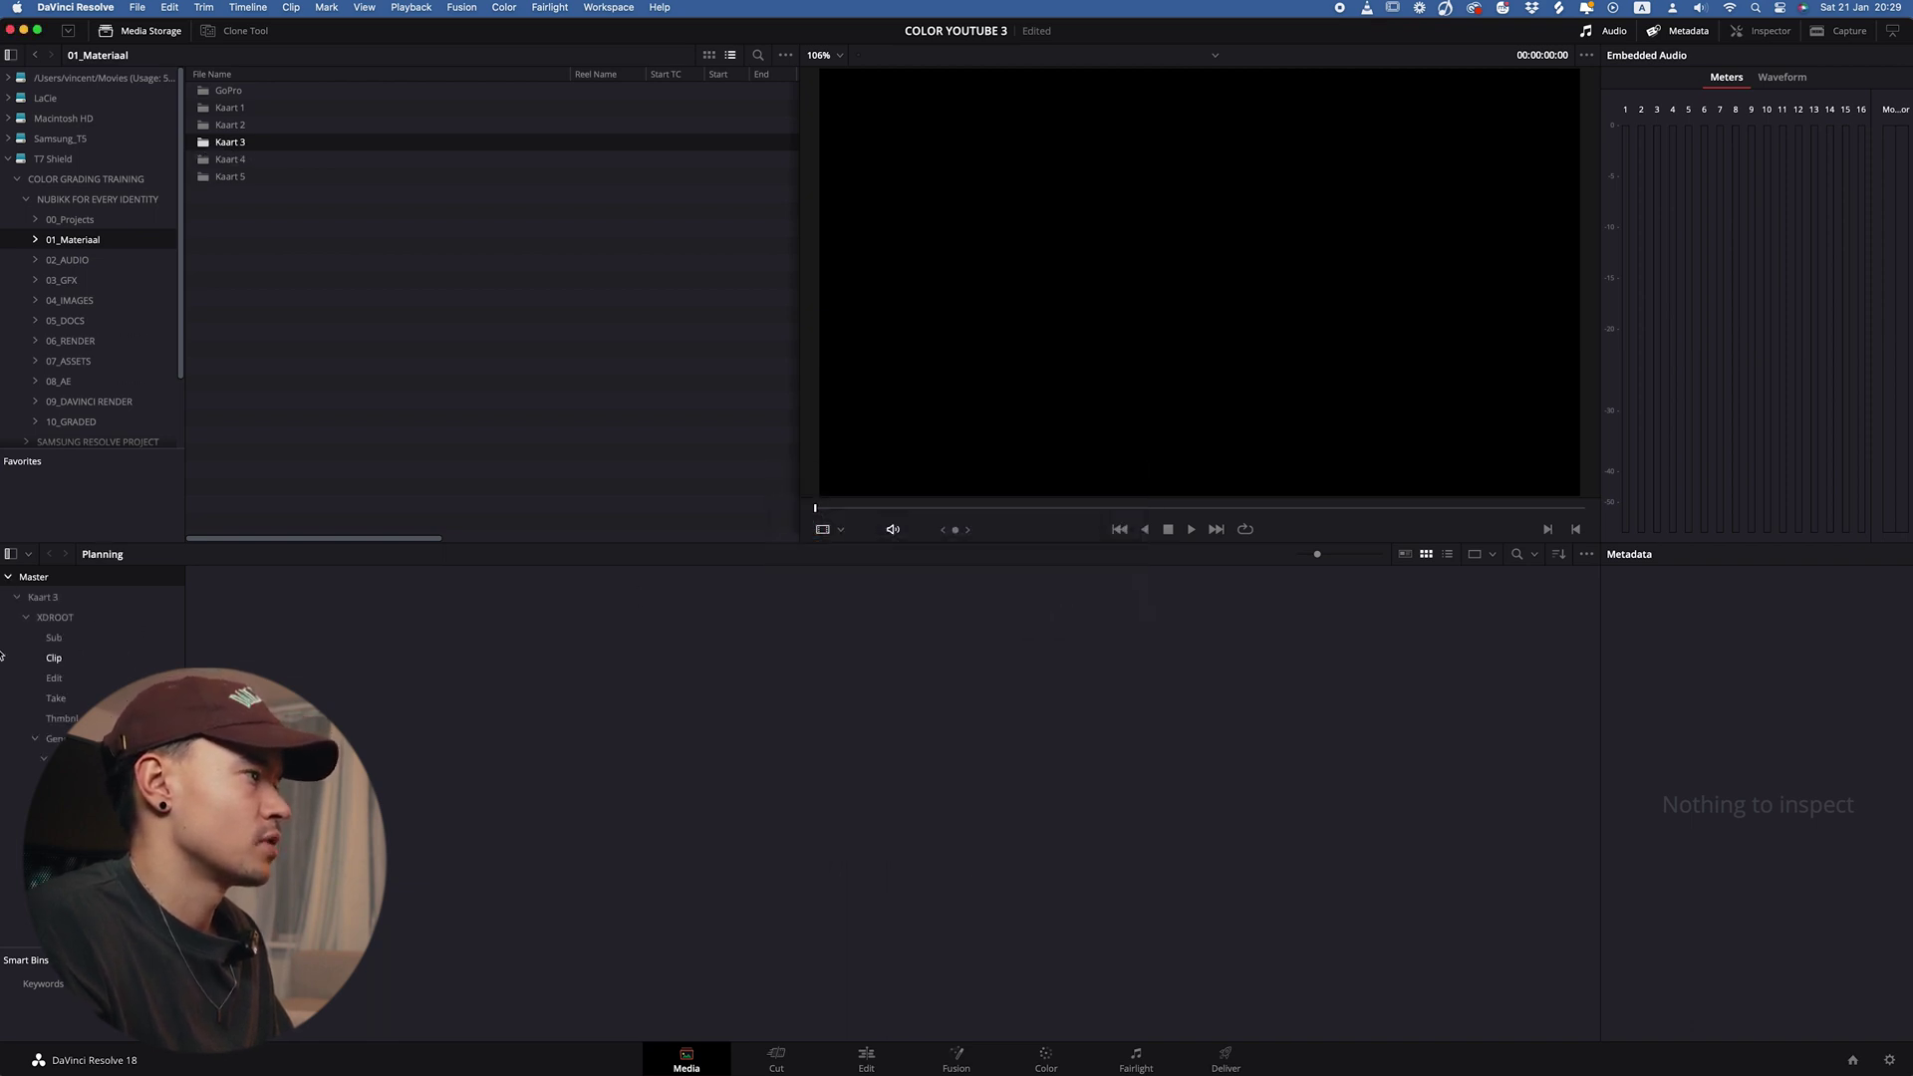
Step: Create a new timeline named COLOR PRACTICE from clip A0115.MXF
left_click(1068, 616)
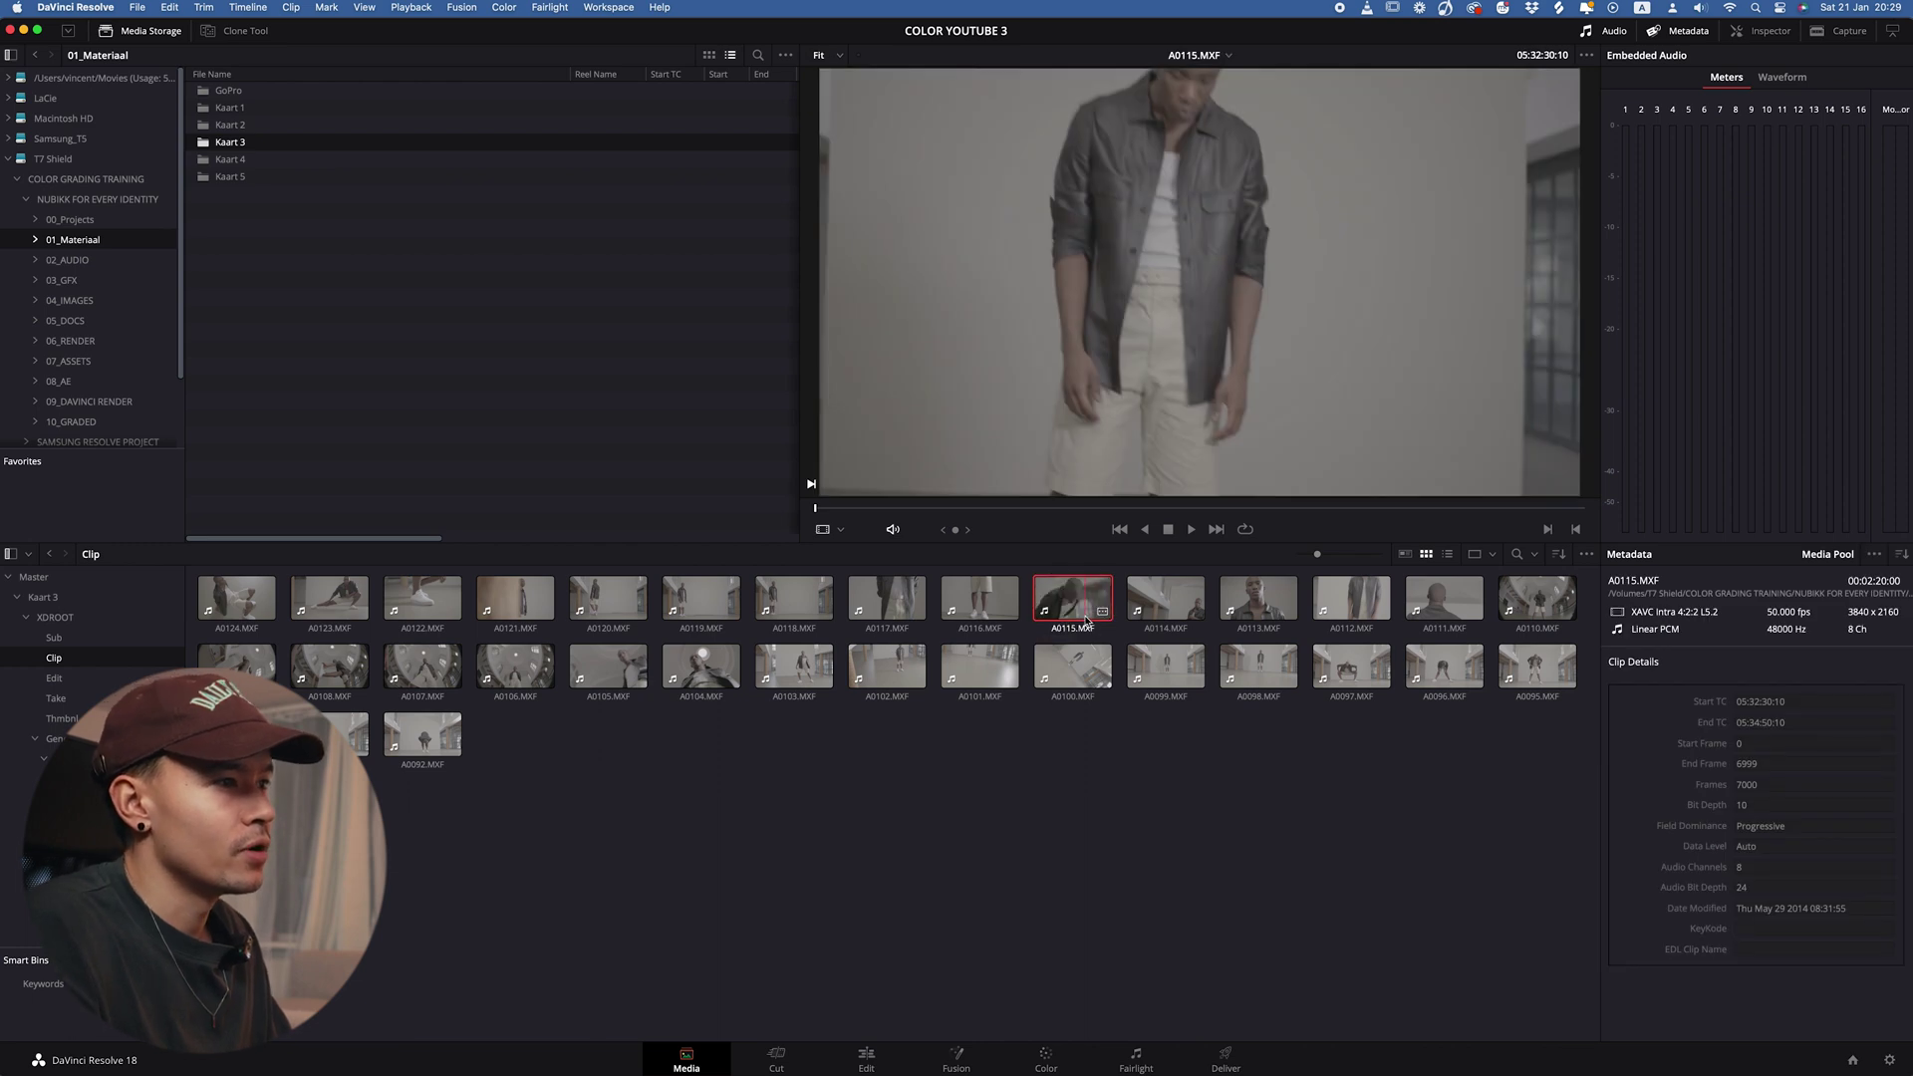
right_click(1086, 619)
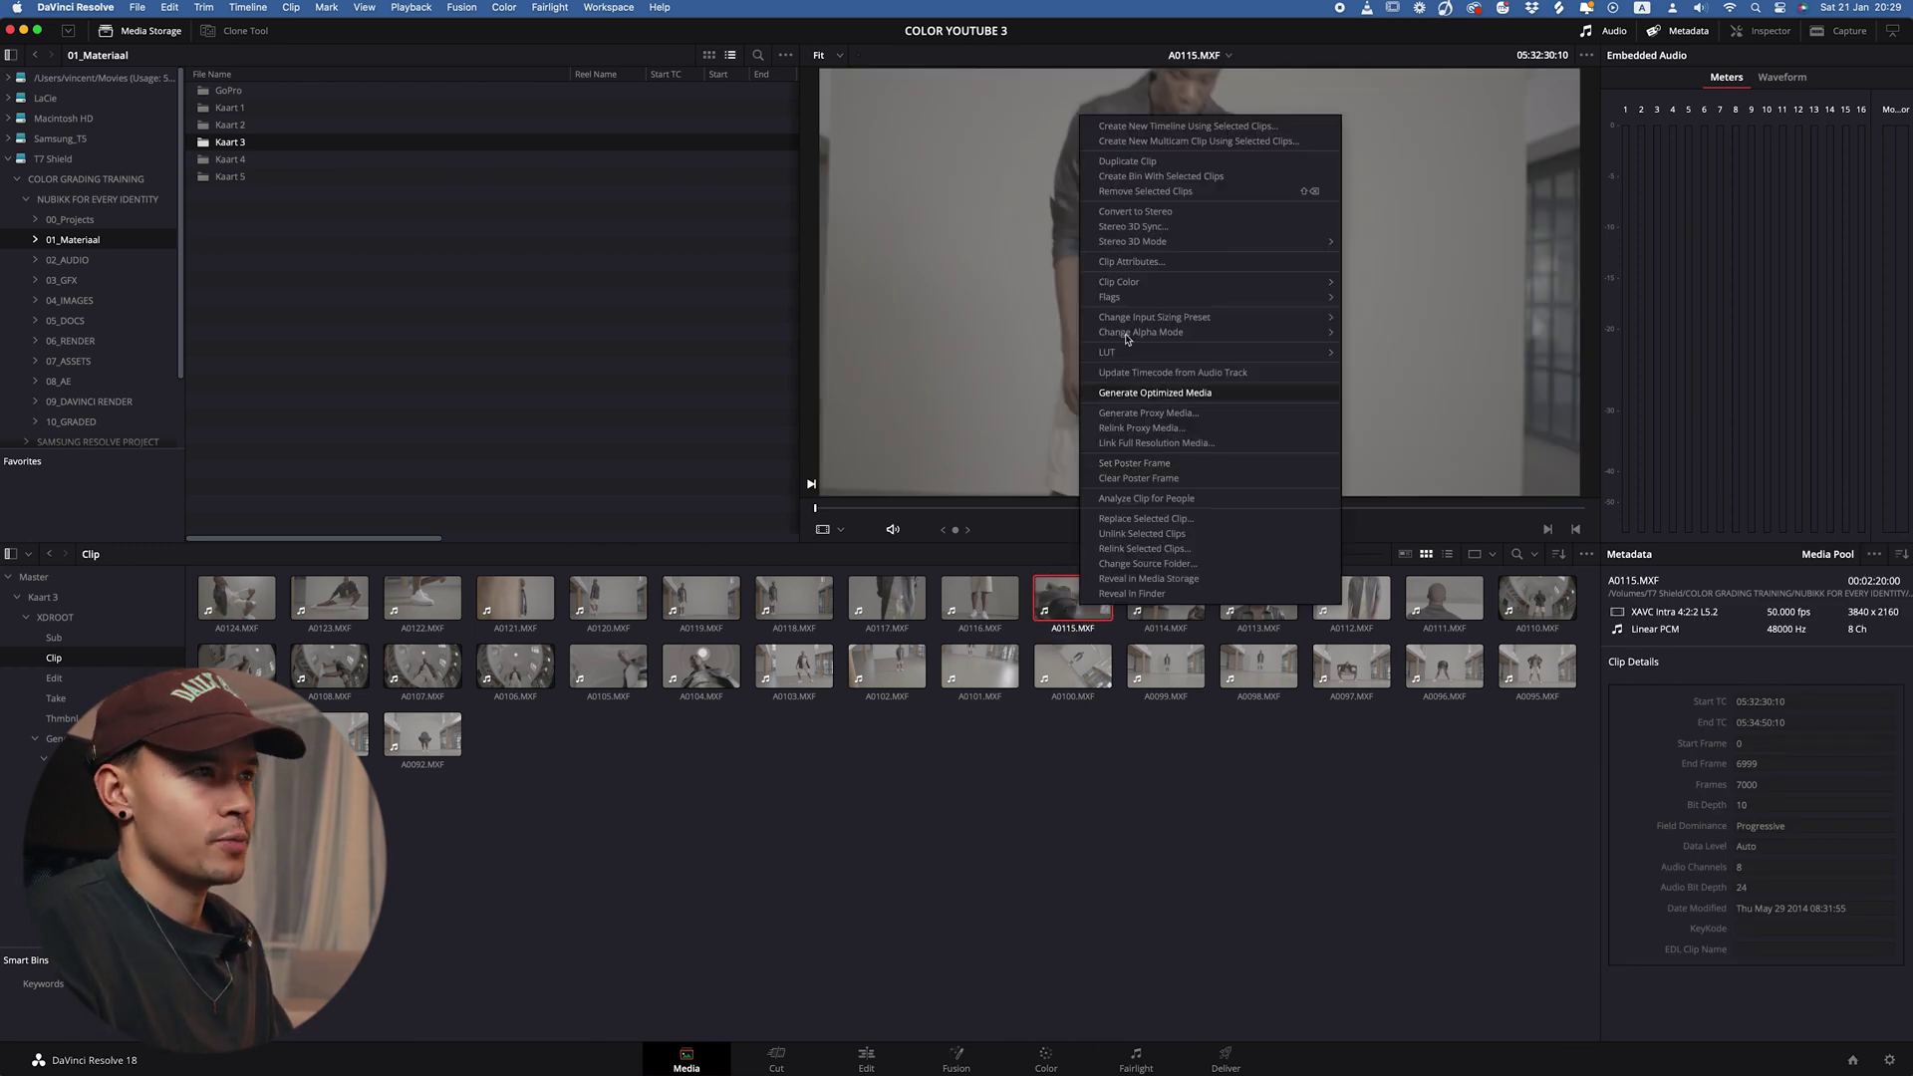
left_click(1129, 127)
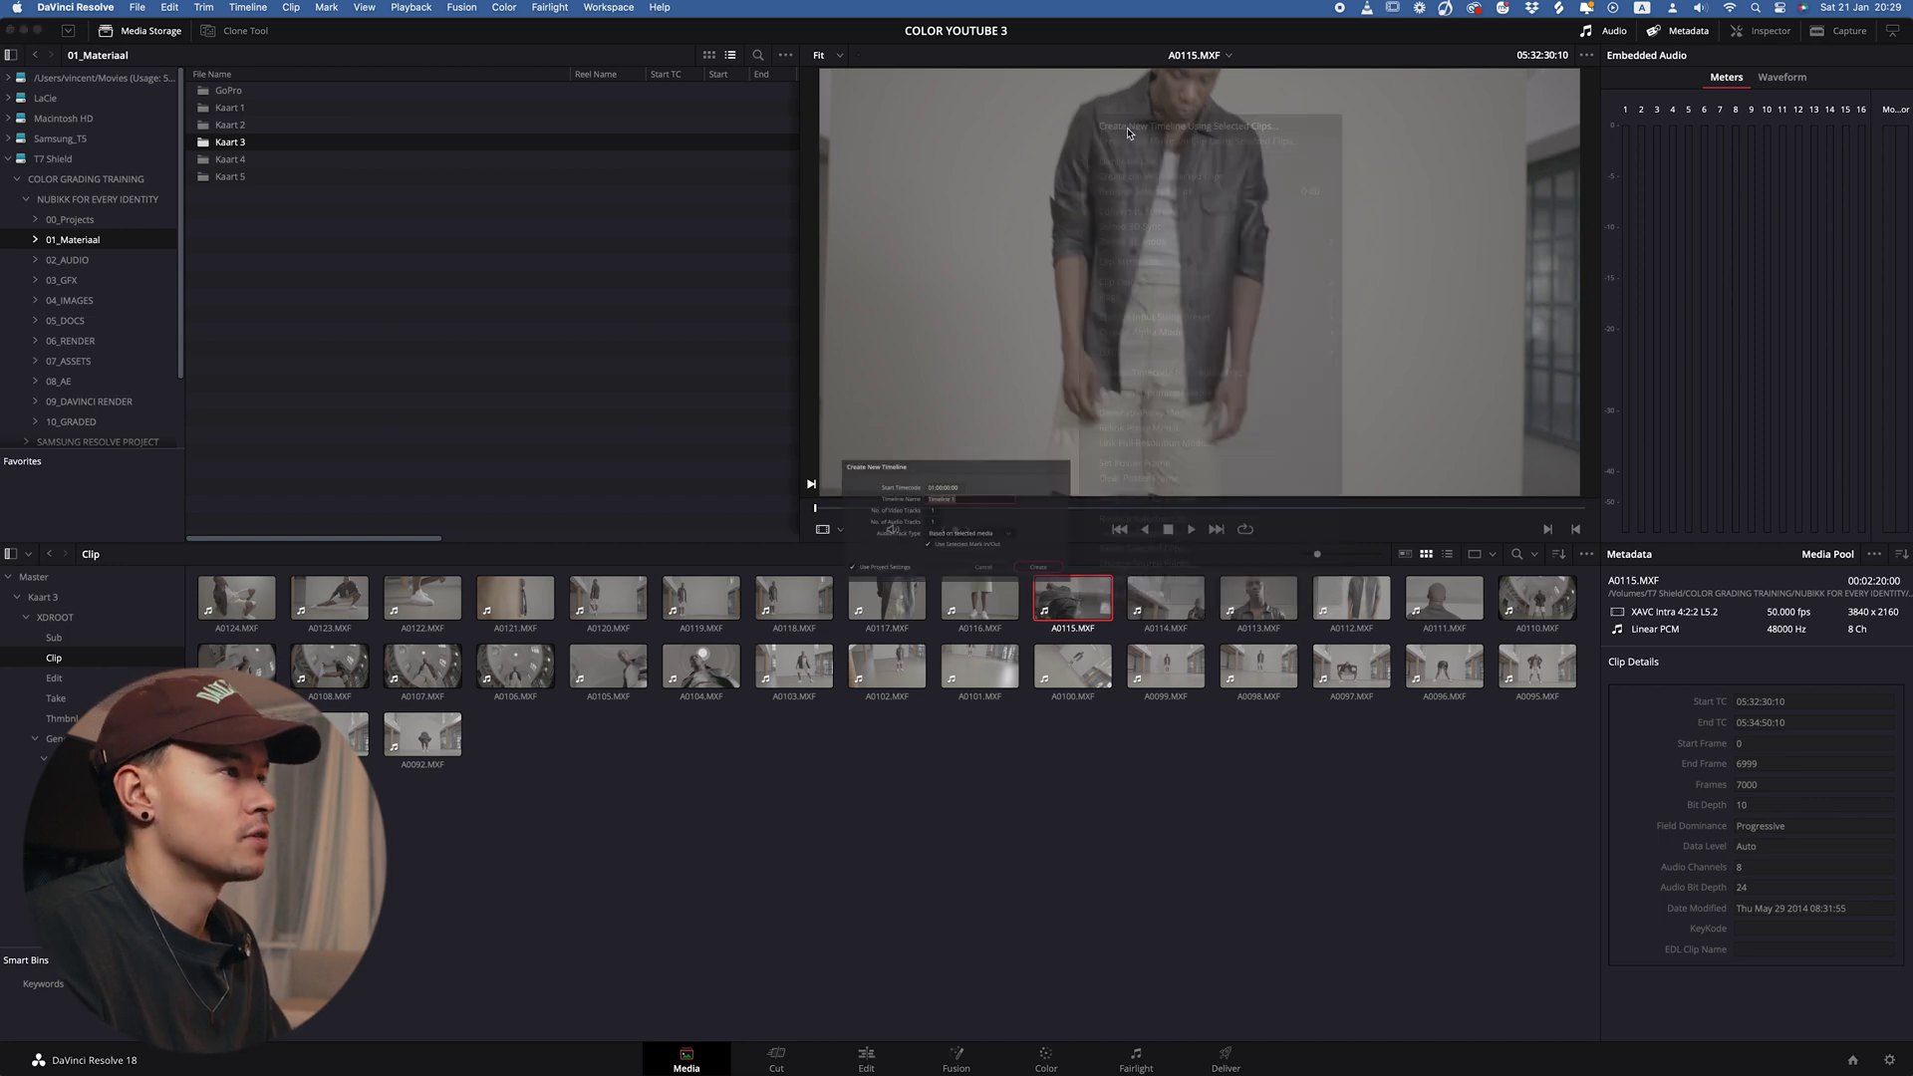
type("COLOR")
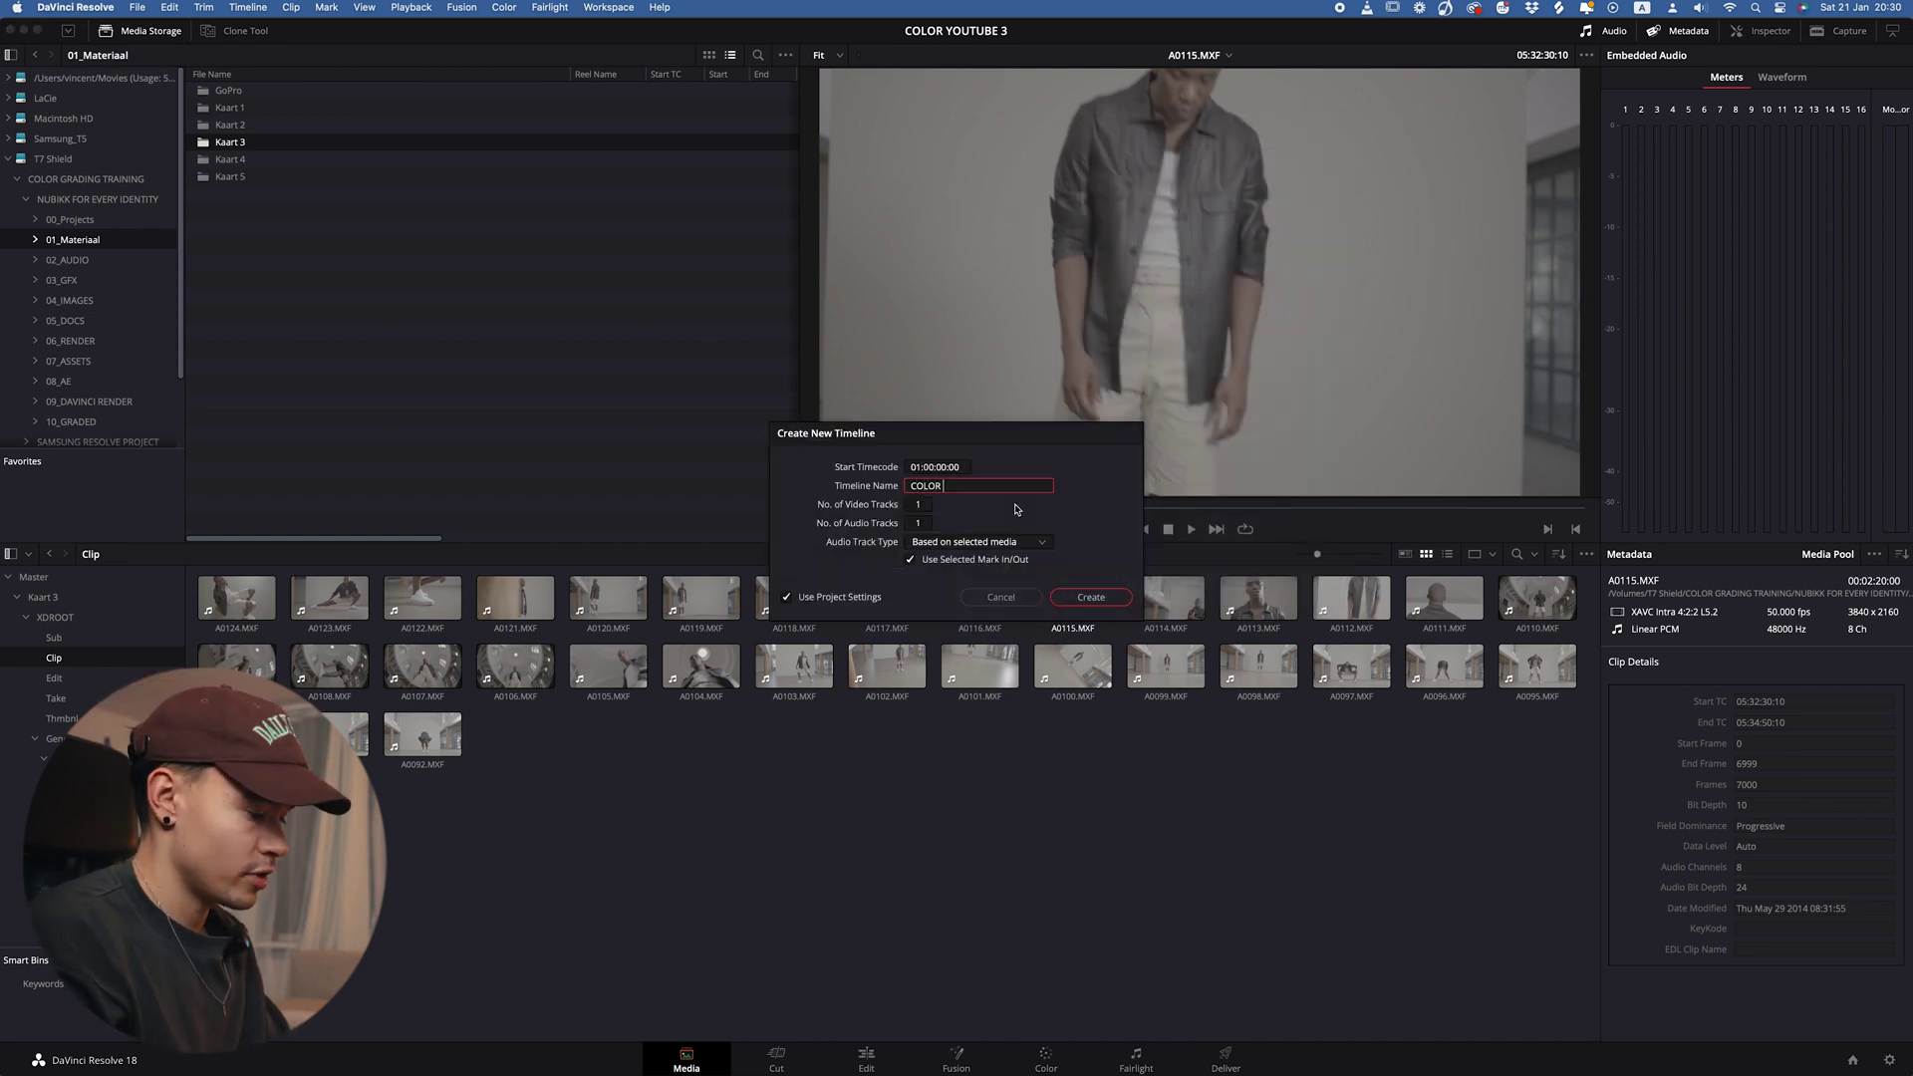
type(" PRACTIVE")
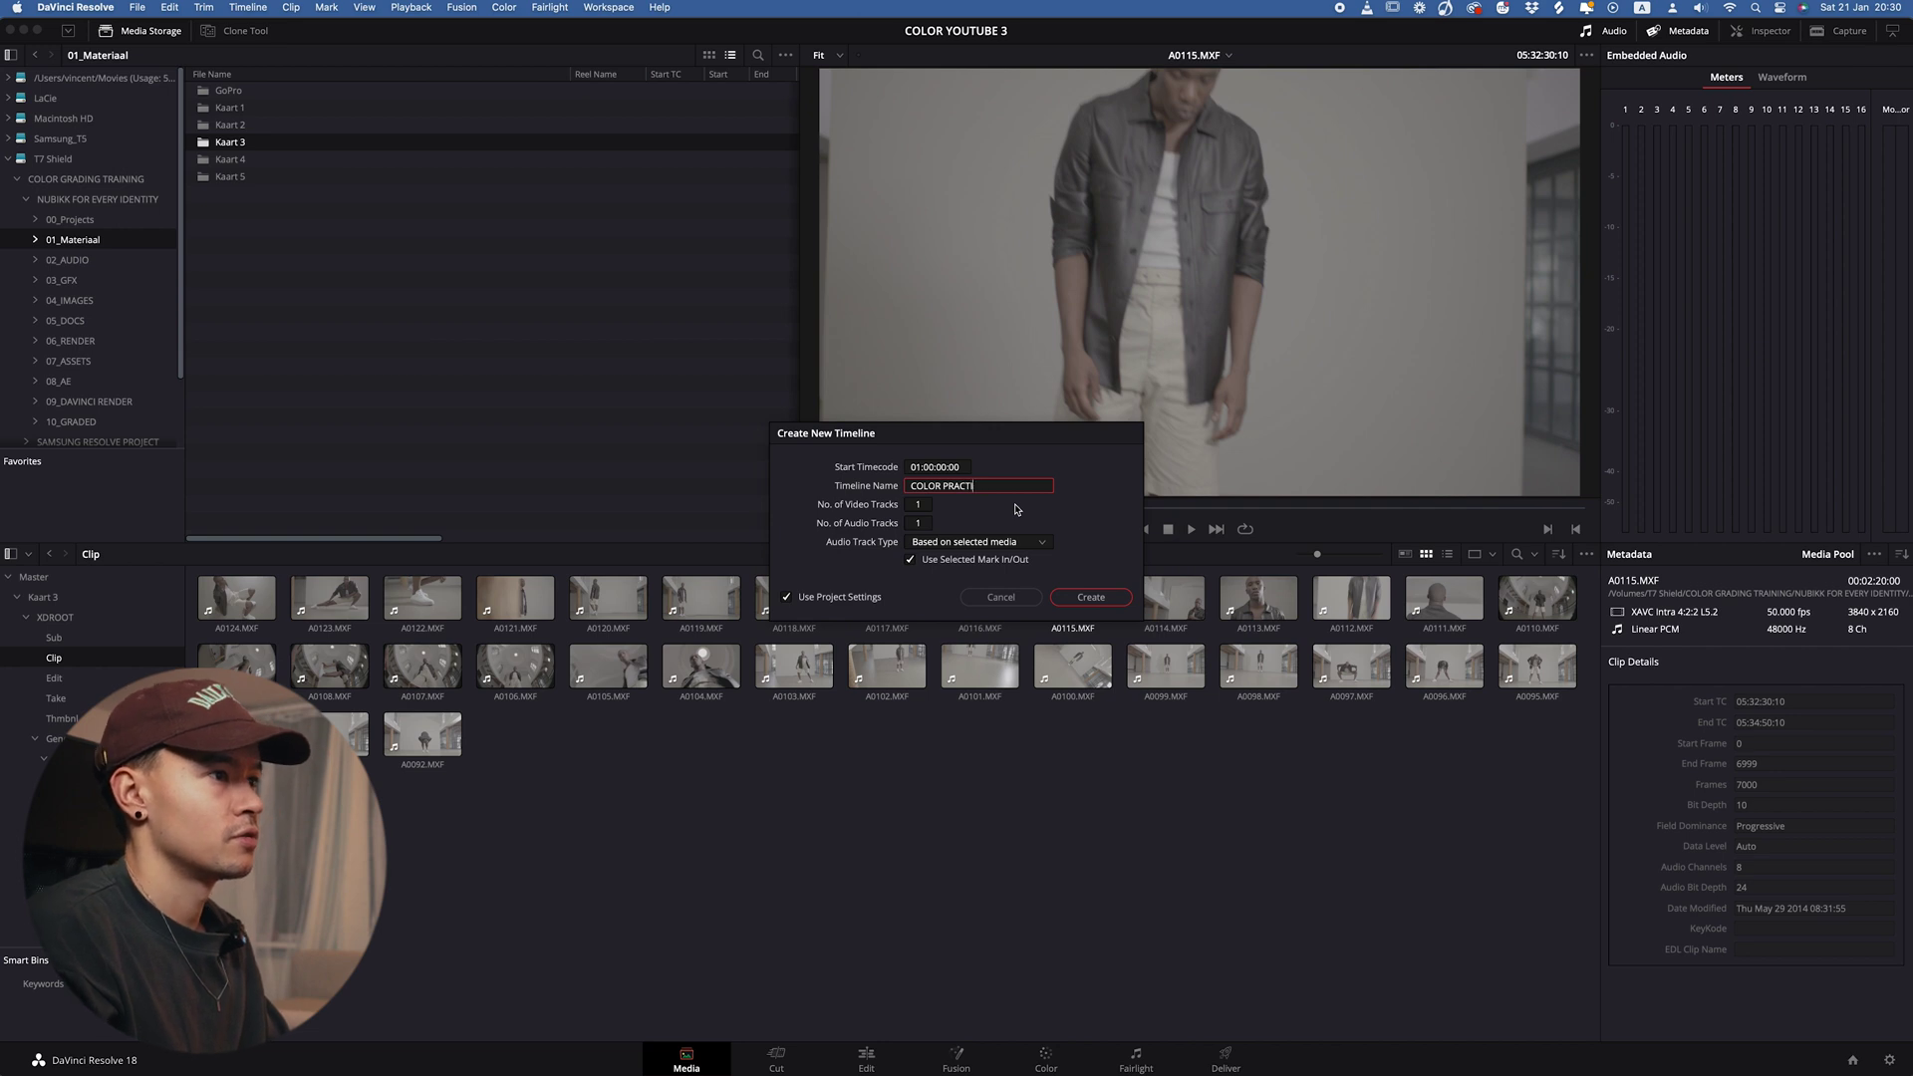
key("Return")
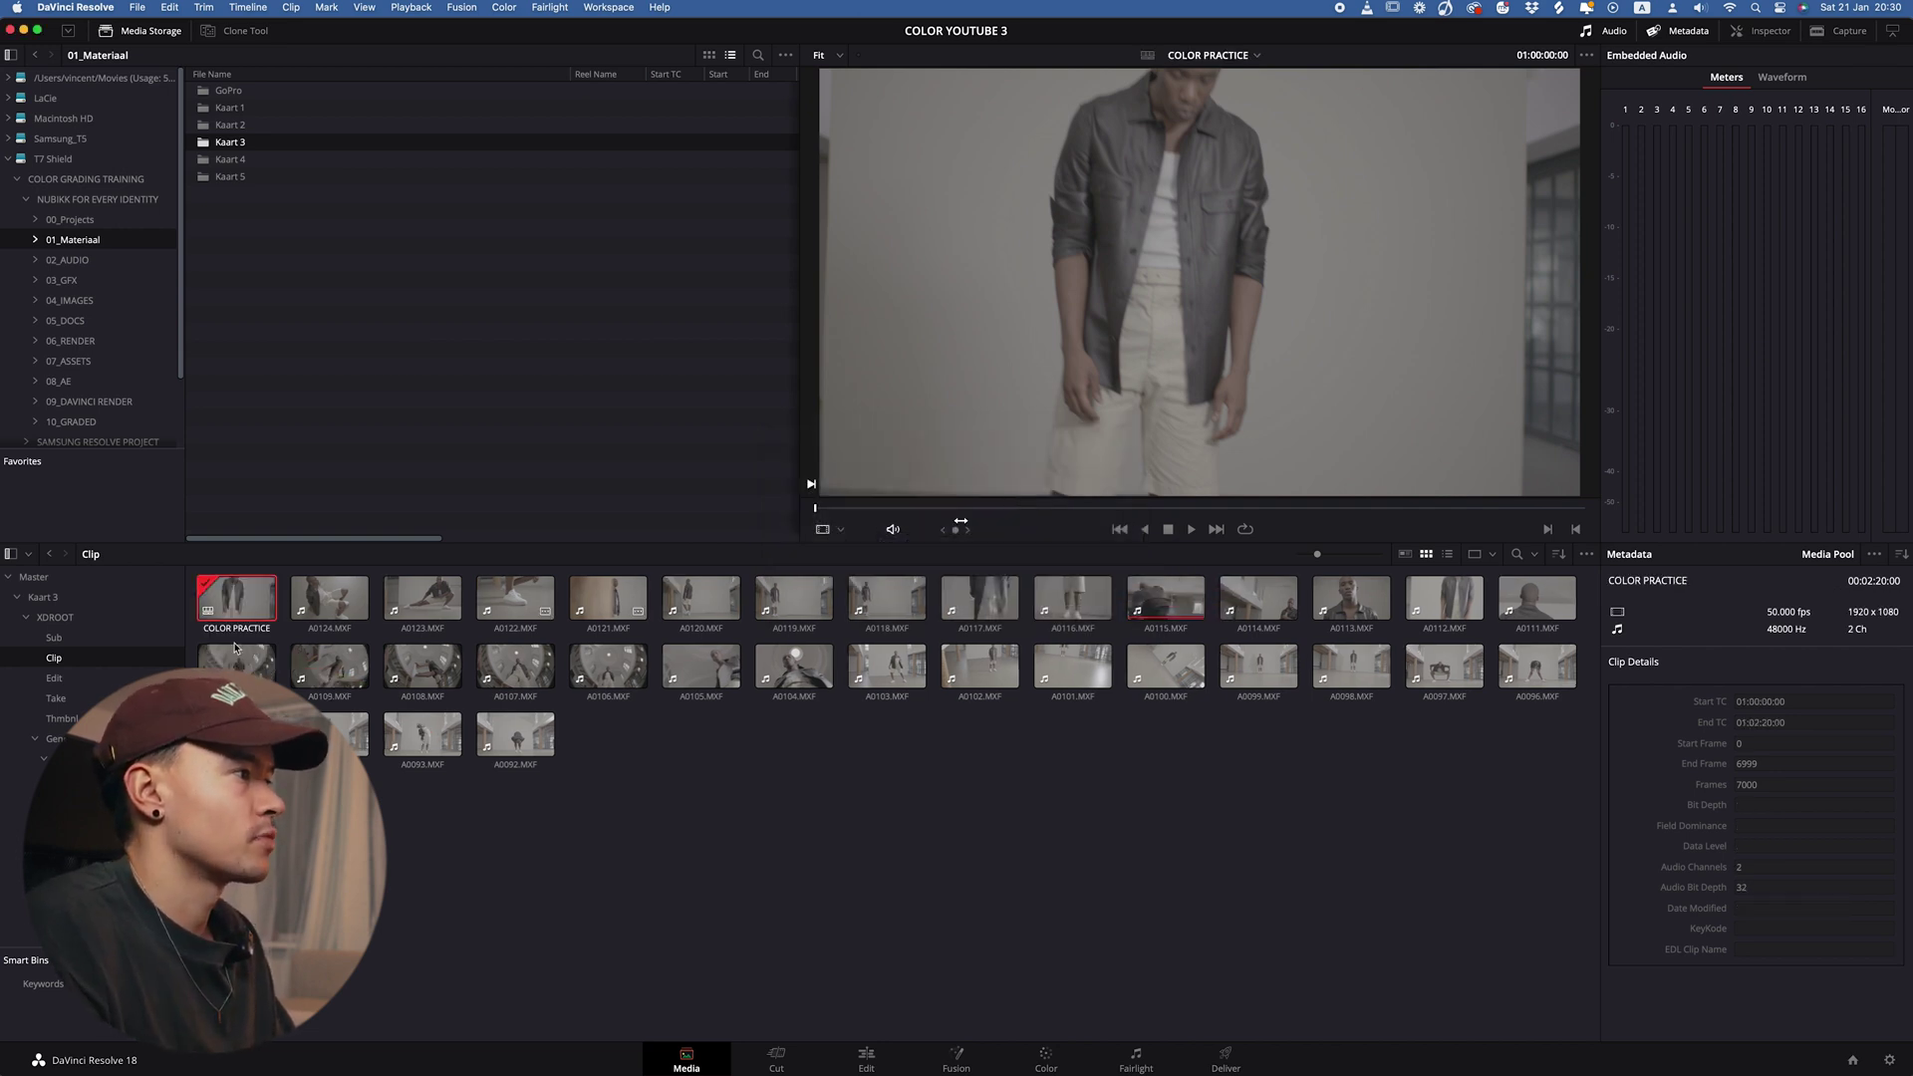
Step: Open the COLOR PRACTICE timeline on the Color page and move the playhead to about 01:00:30:26
double_click(232, 603)
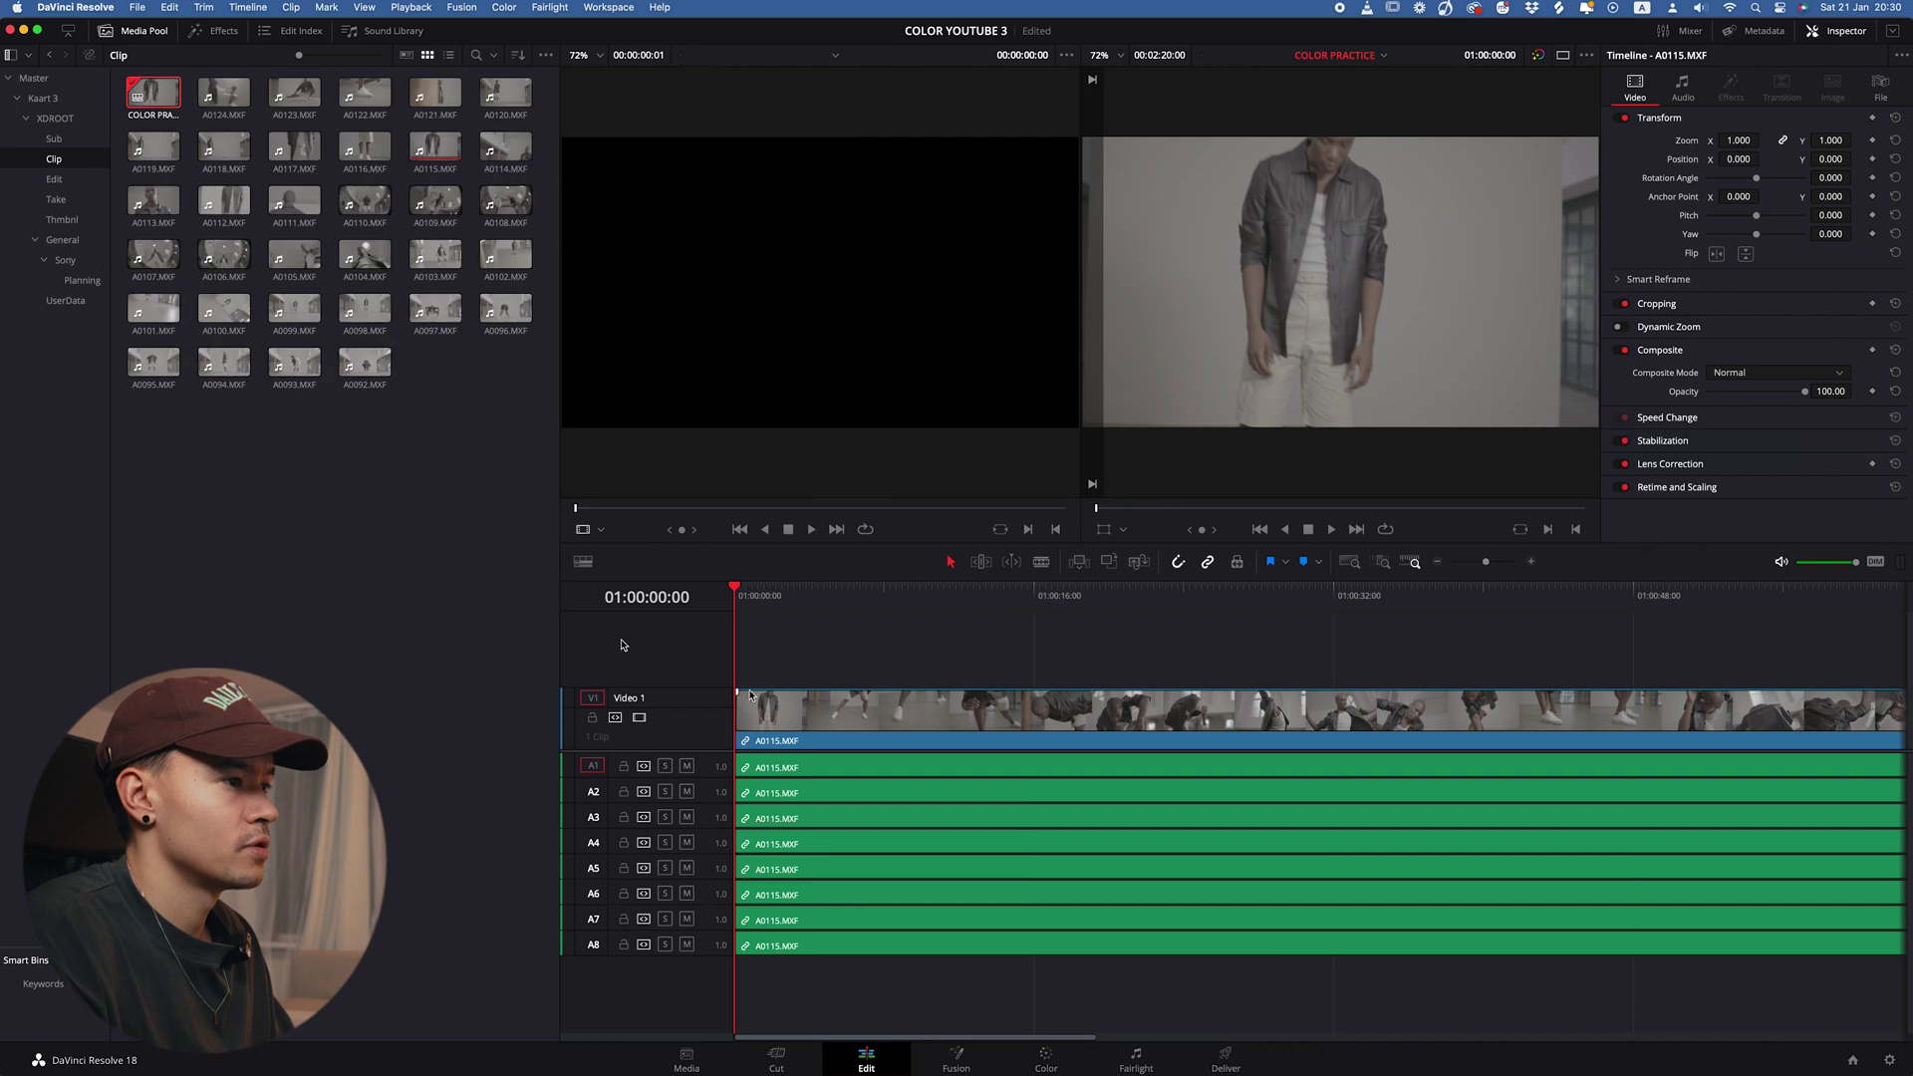
key("shift+6")
left_click_drag(22, 650, 559, 657)
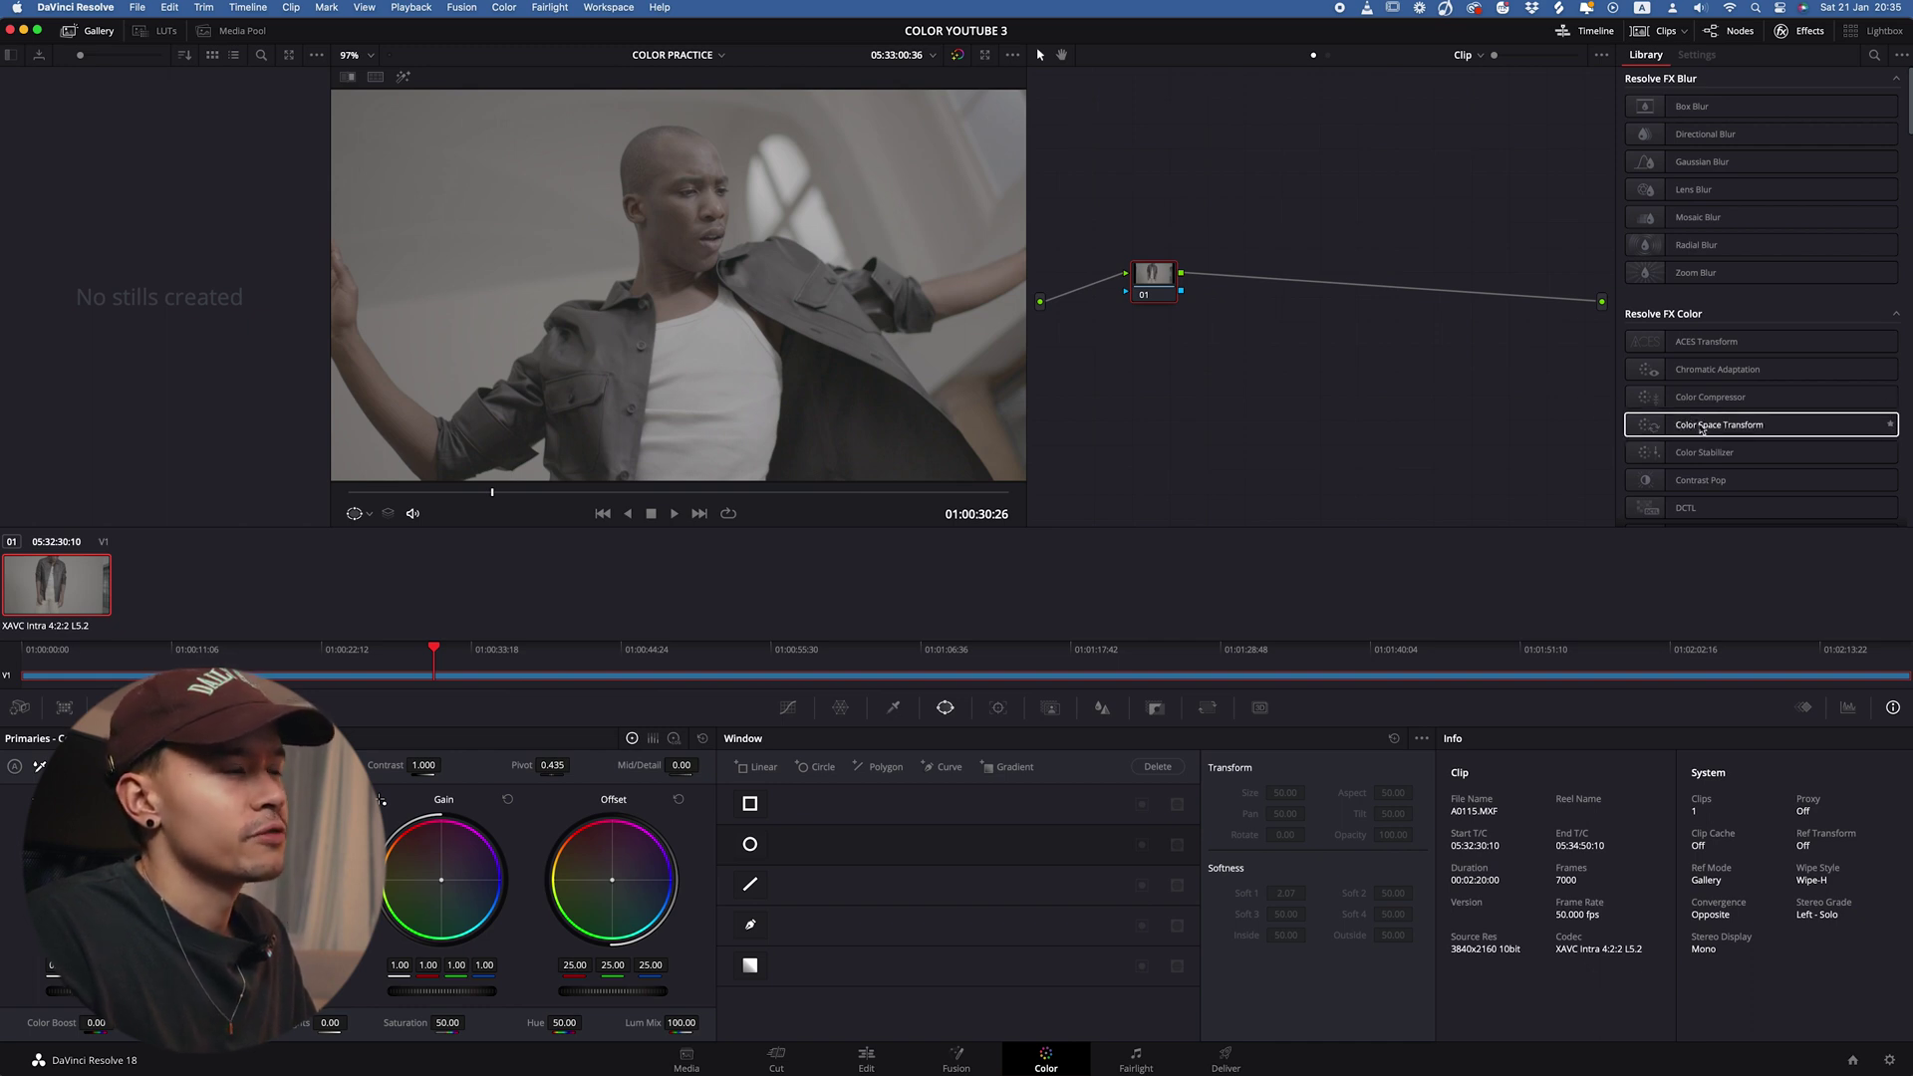
Step: Add a Color Space Transform effect to node 01 and browse its input and output color space options
left_click_drag(1700, 429, 1145, 288)
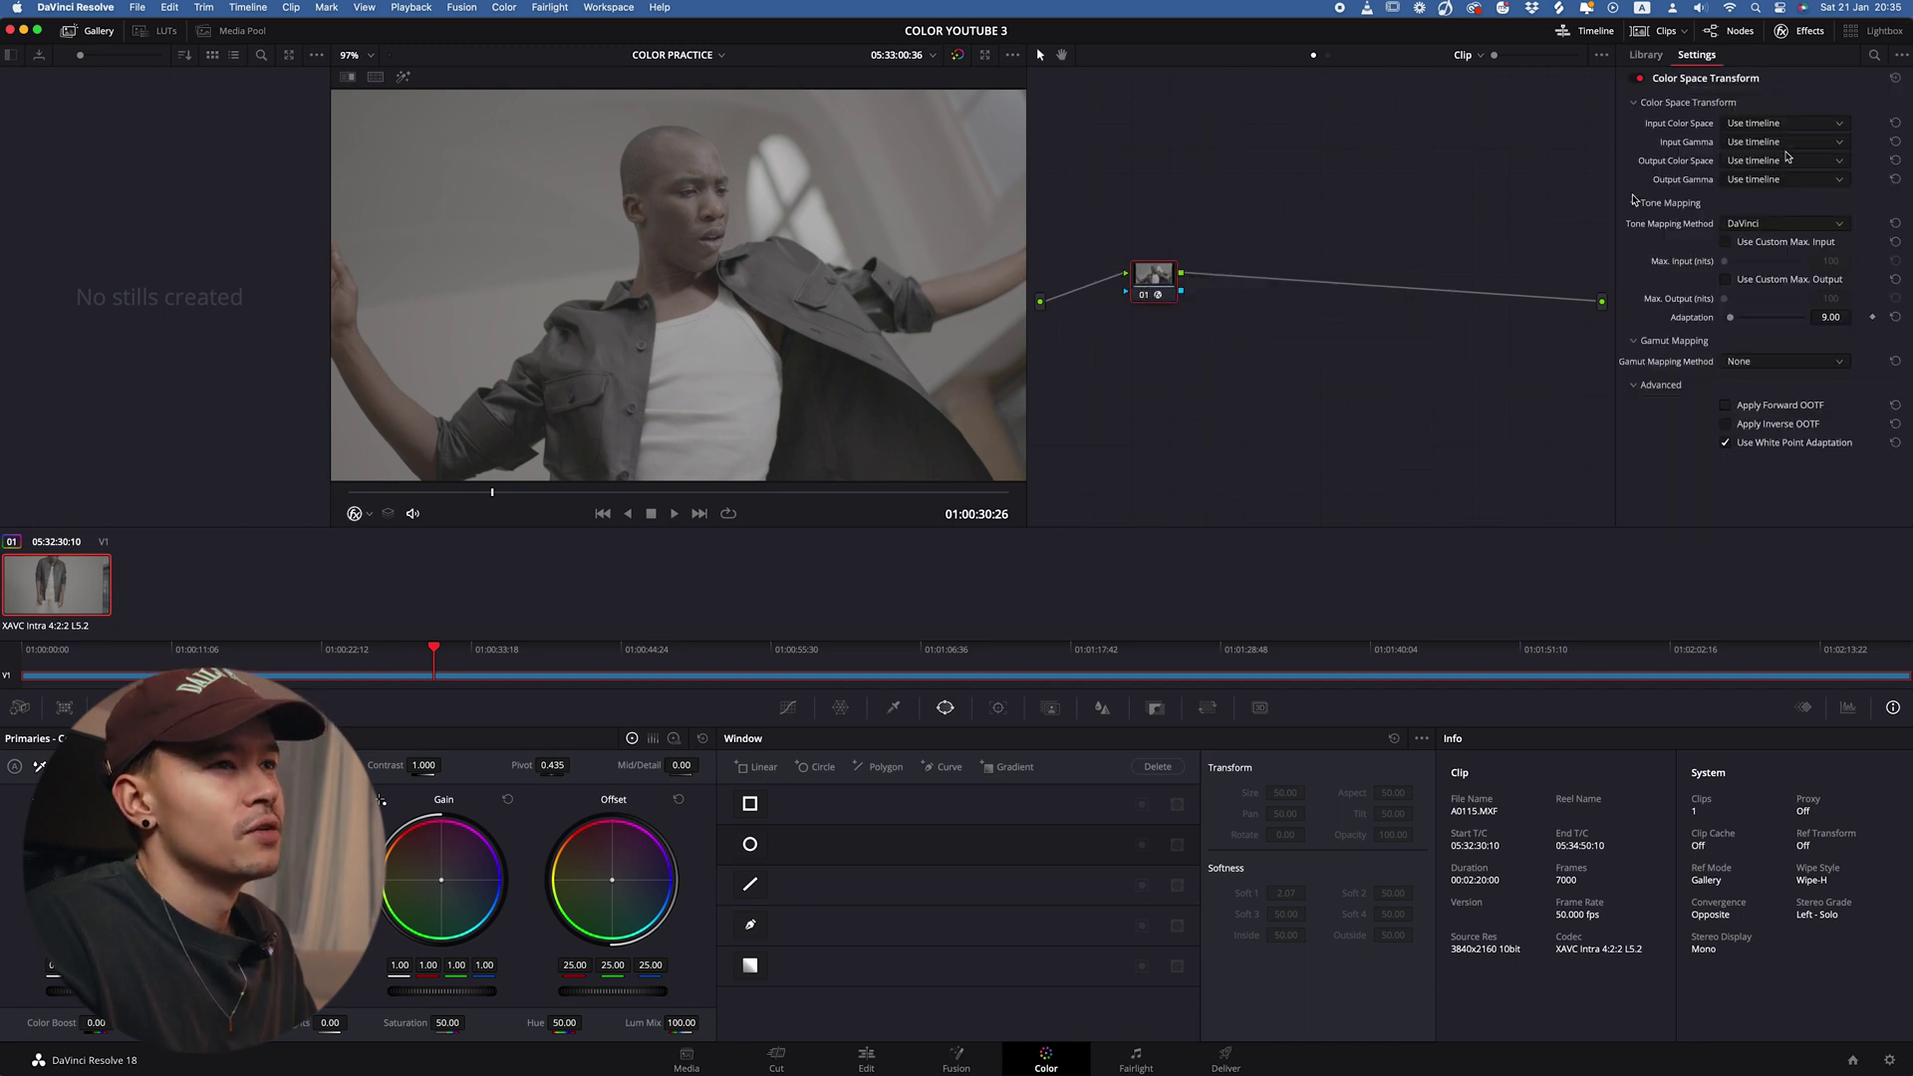
left_click(1774, 125)
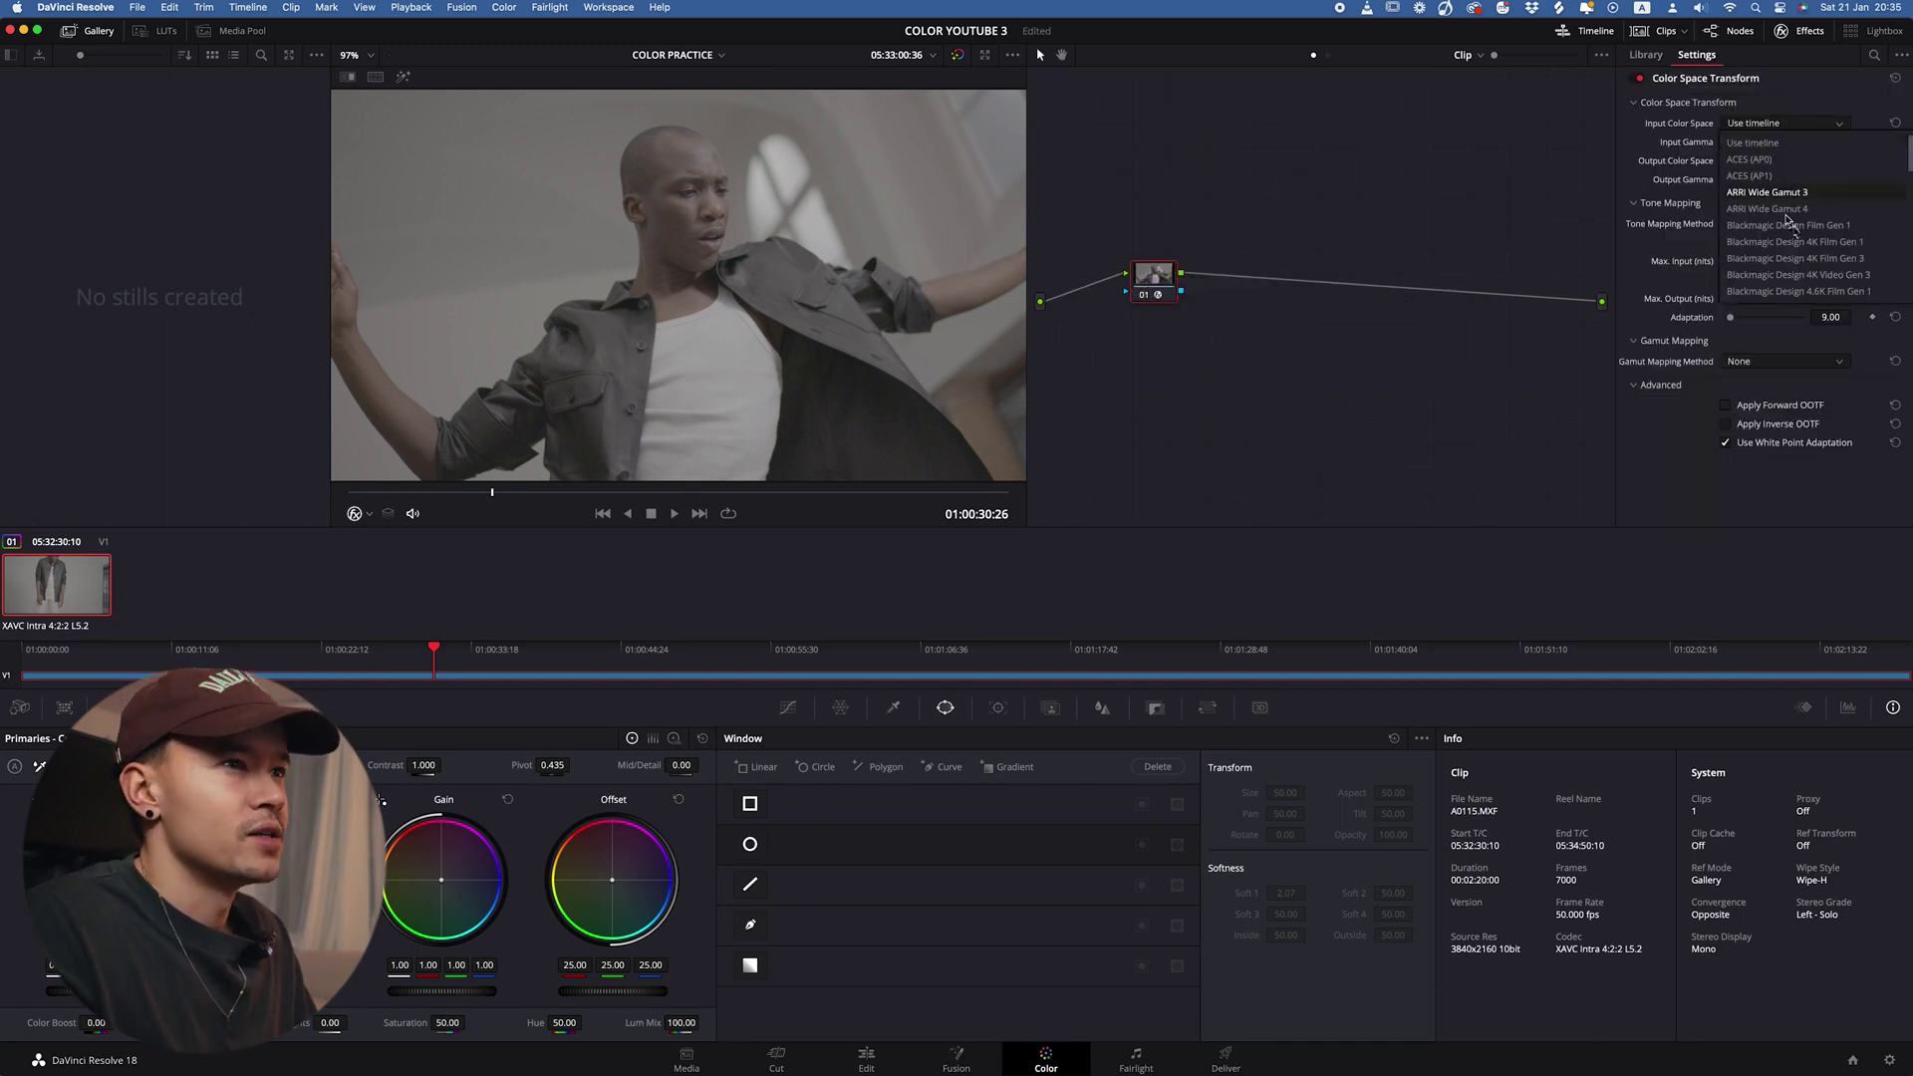
left_click(1744, 124)
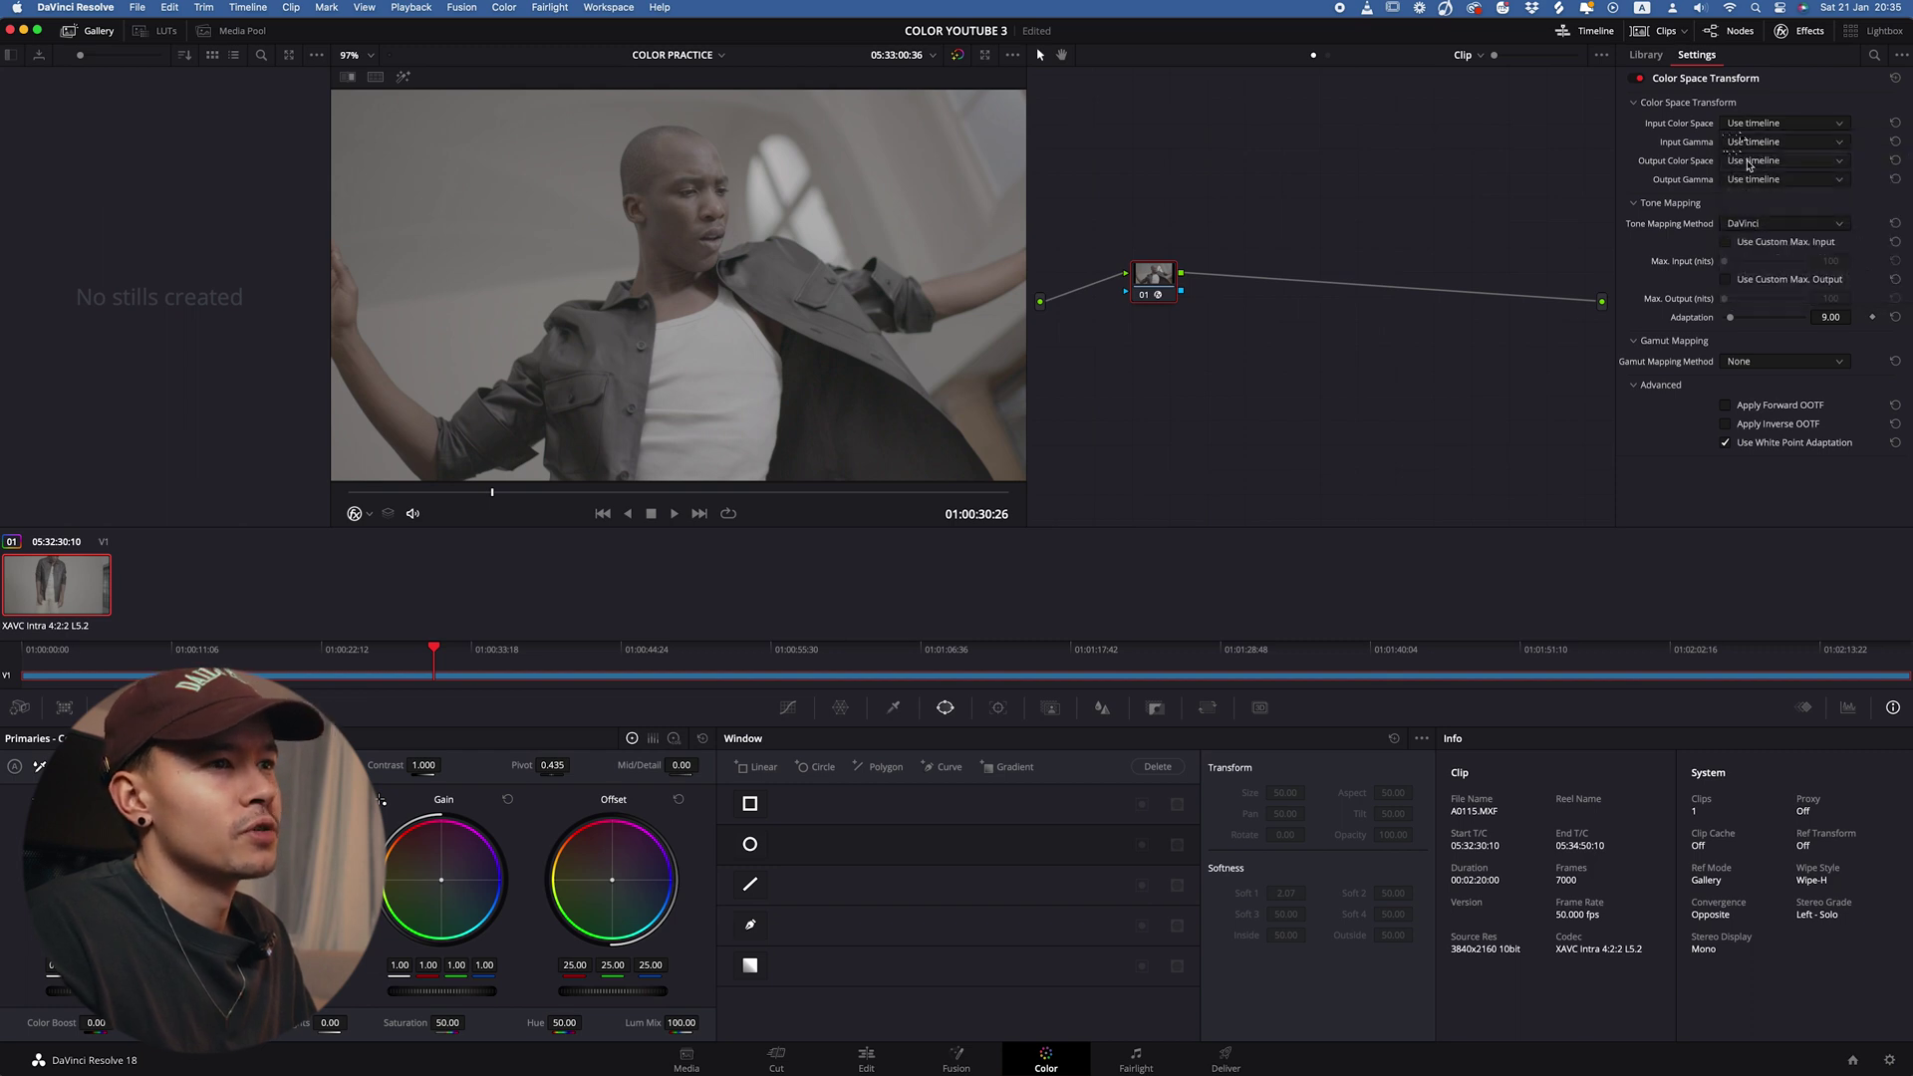
left_click(1749, 163)
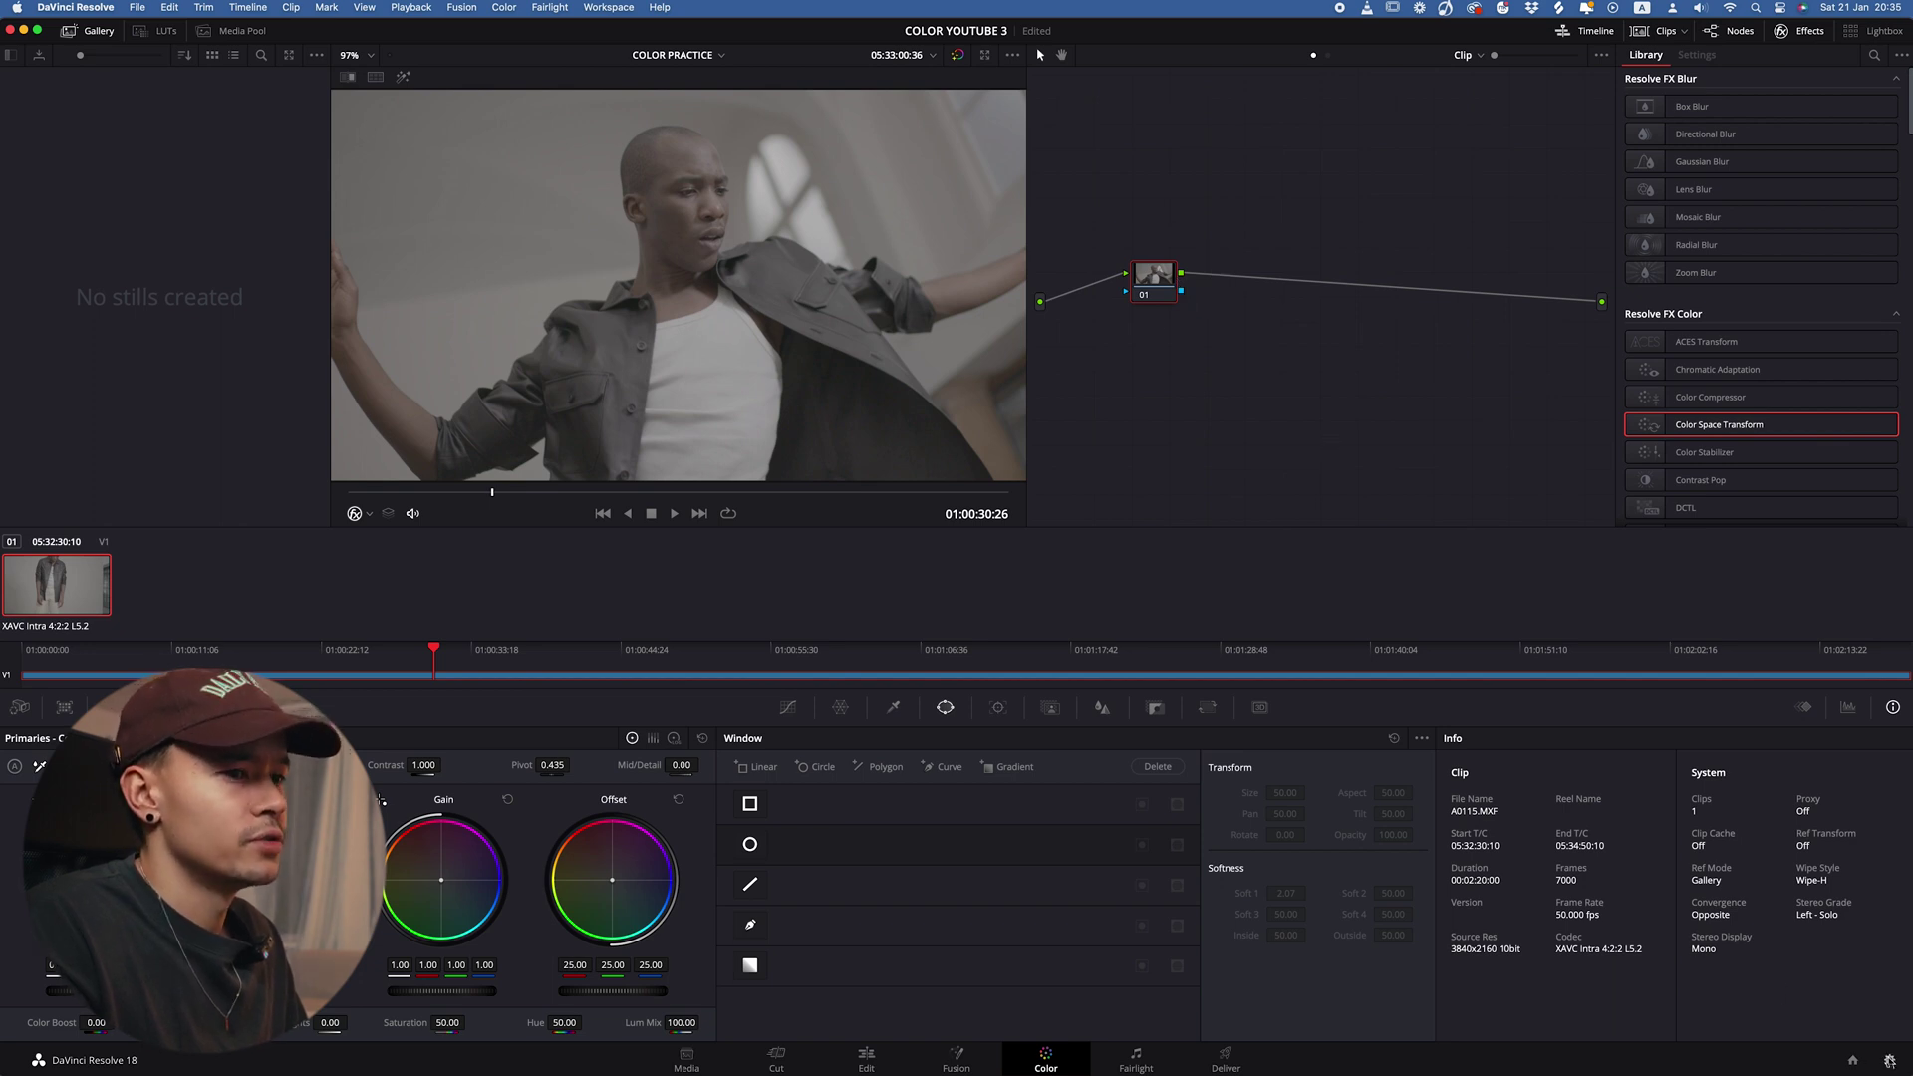
Step: Examine the Color Management section of the project settings
key("shift+9")
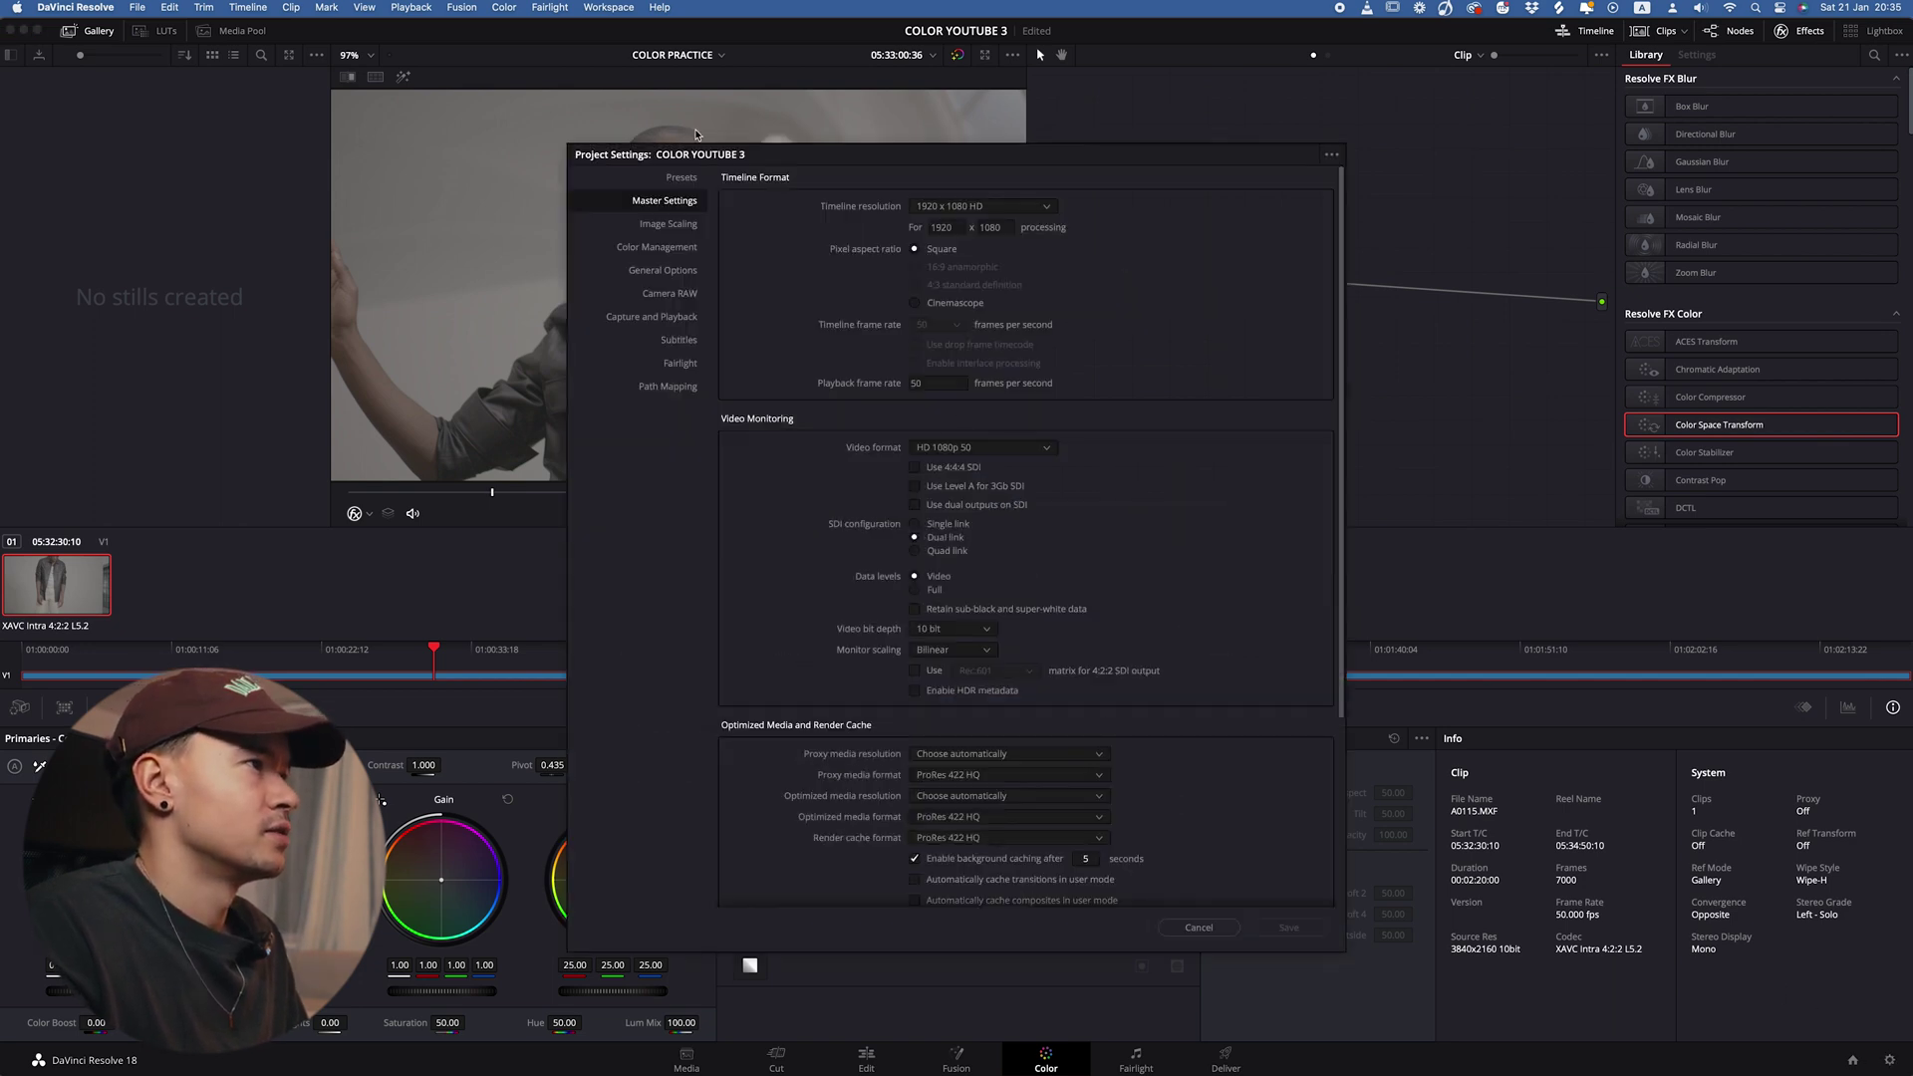
left_click(668, 252)
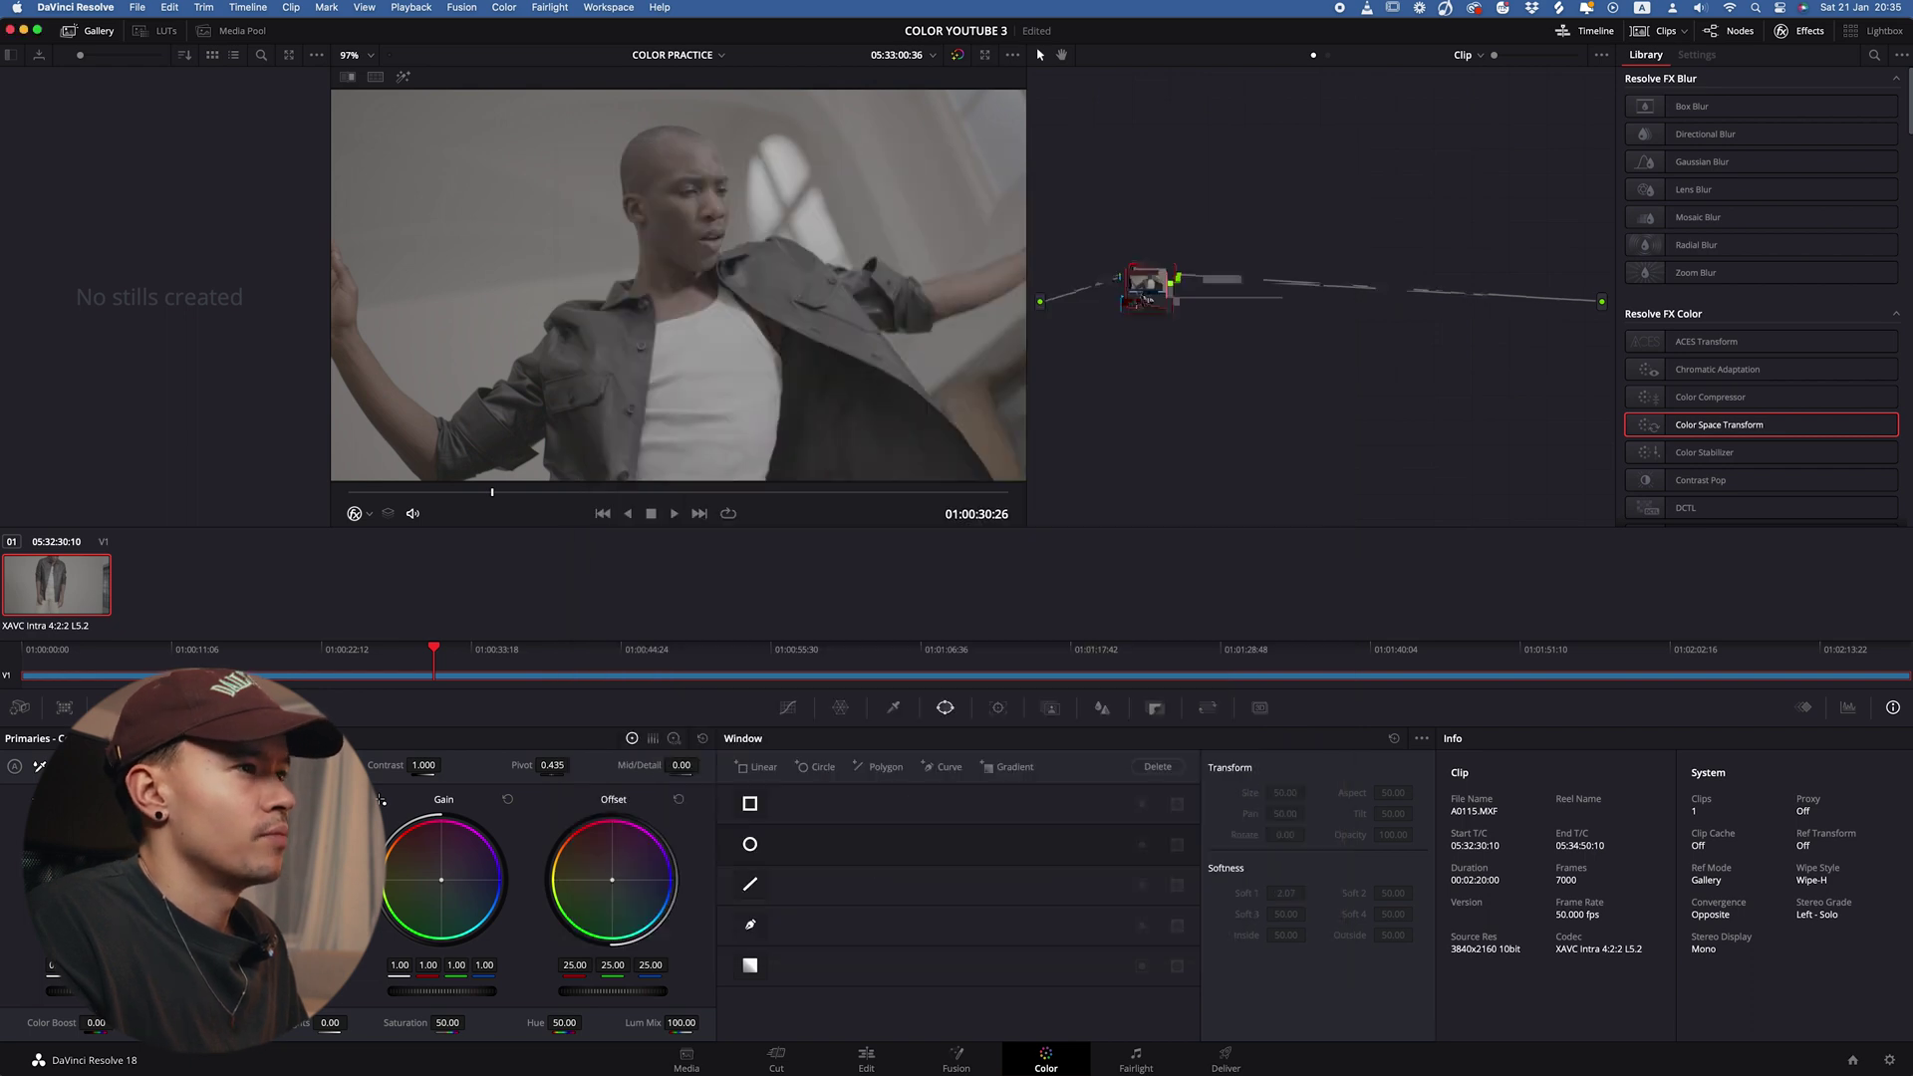
Step: Apply the Sony SLog3 to Rec709 LUT to node 01
right_click(1148, 298)
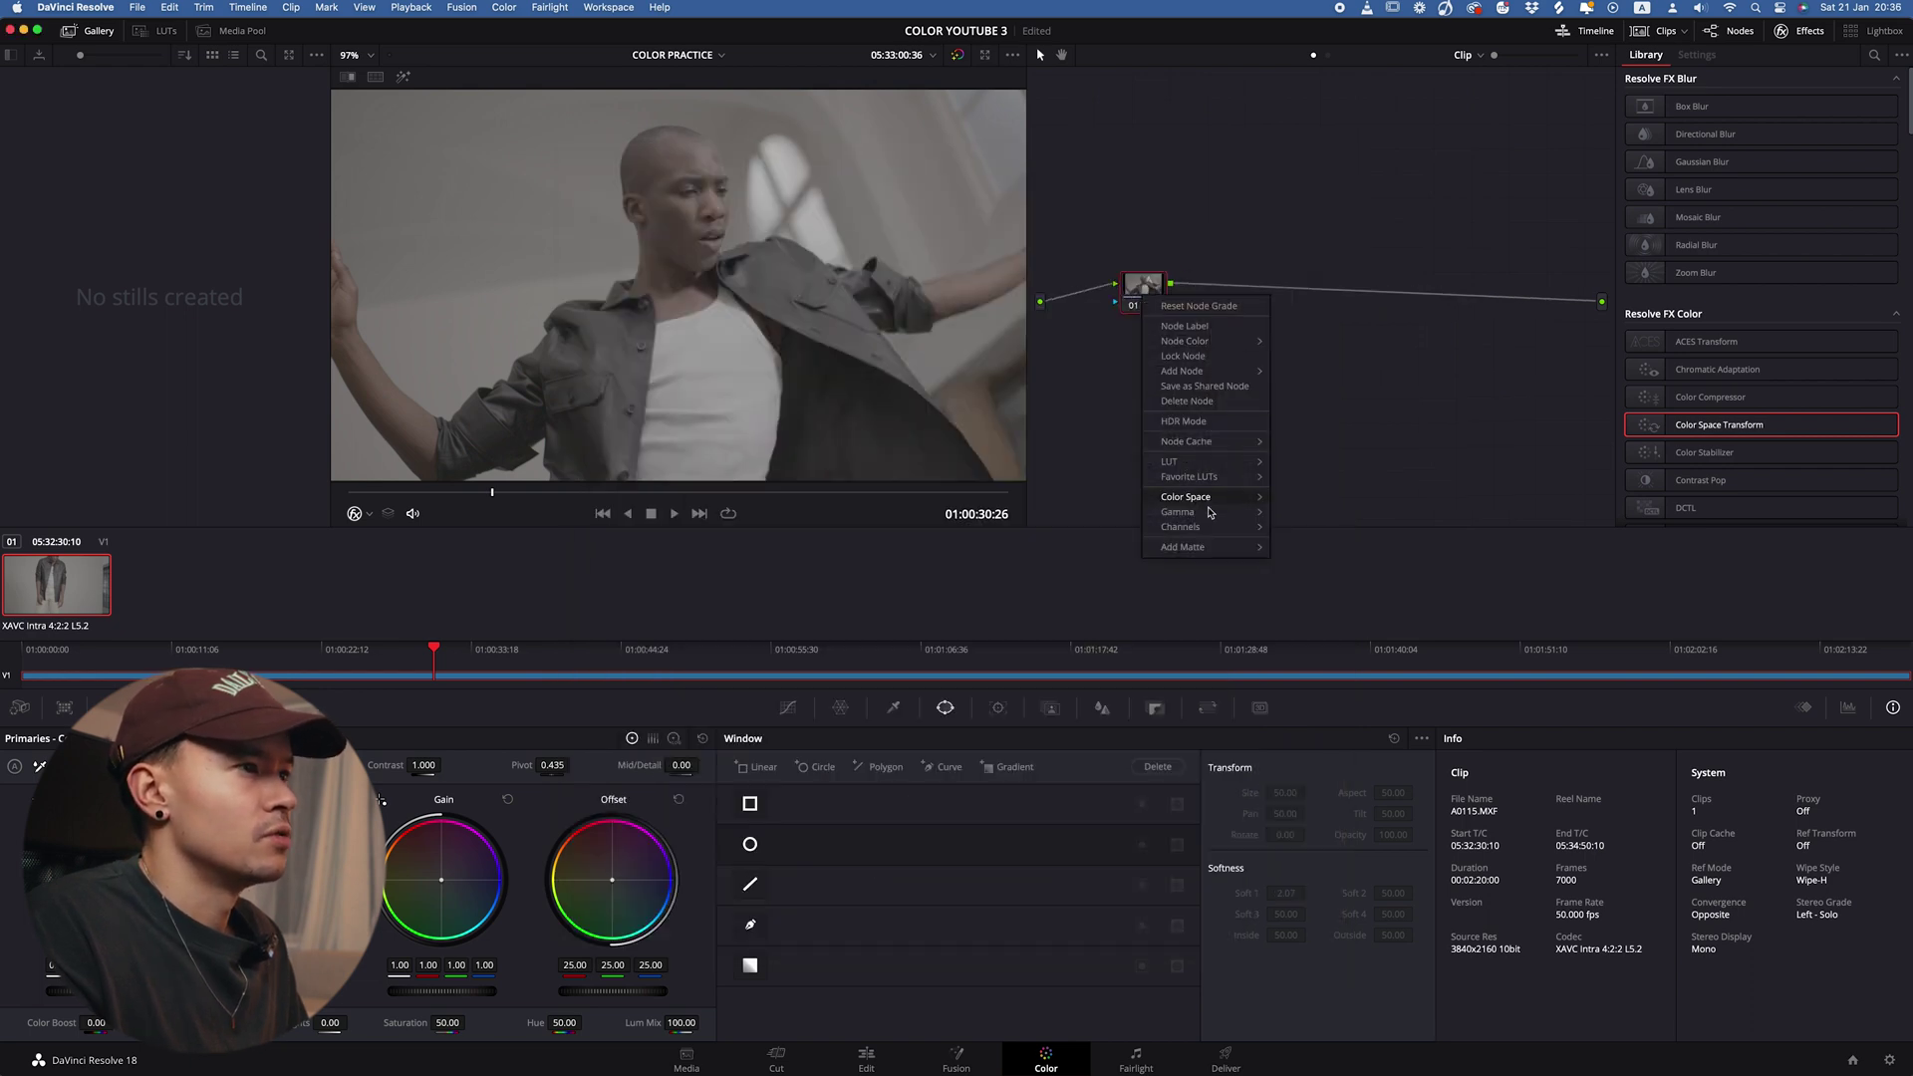
mouse_move(1228, 462)
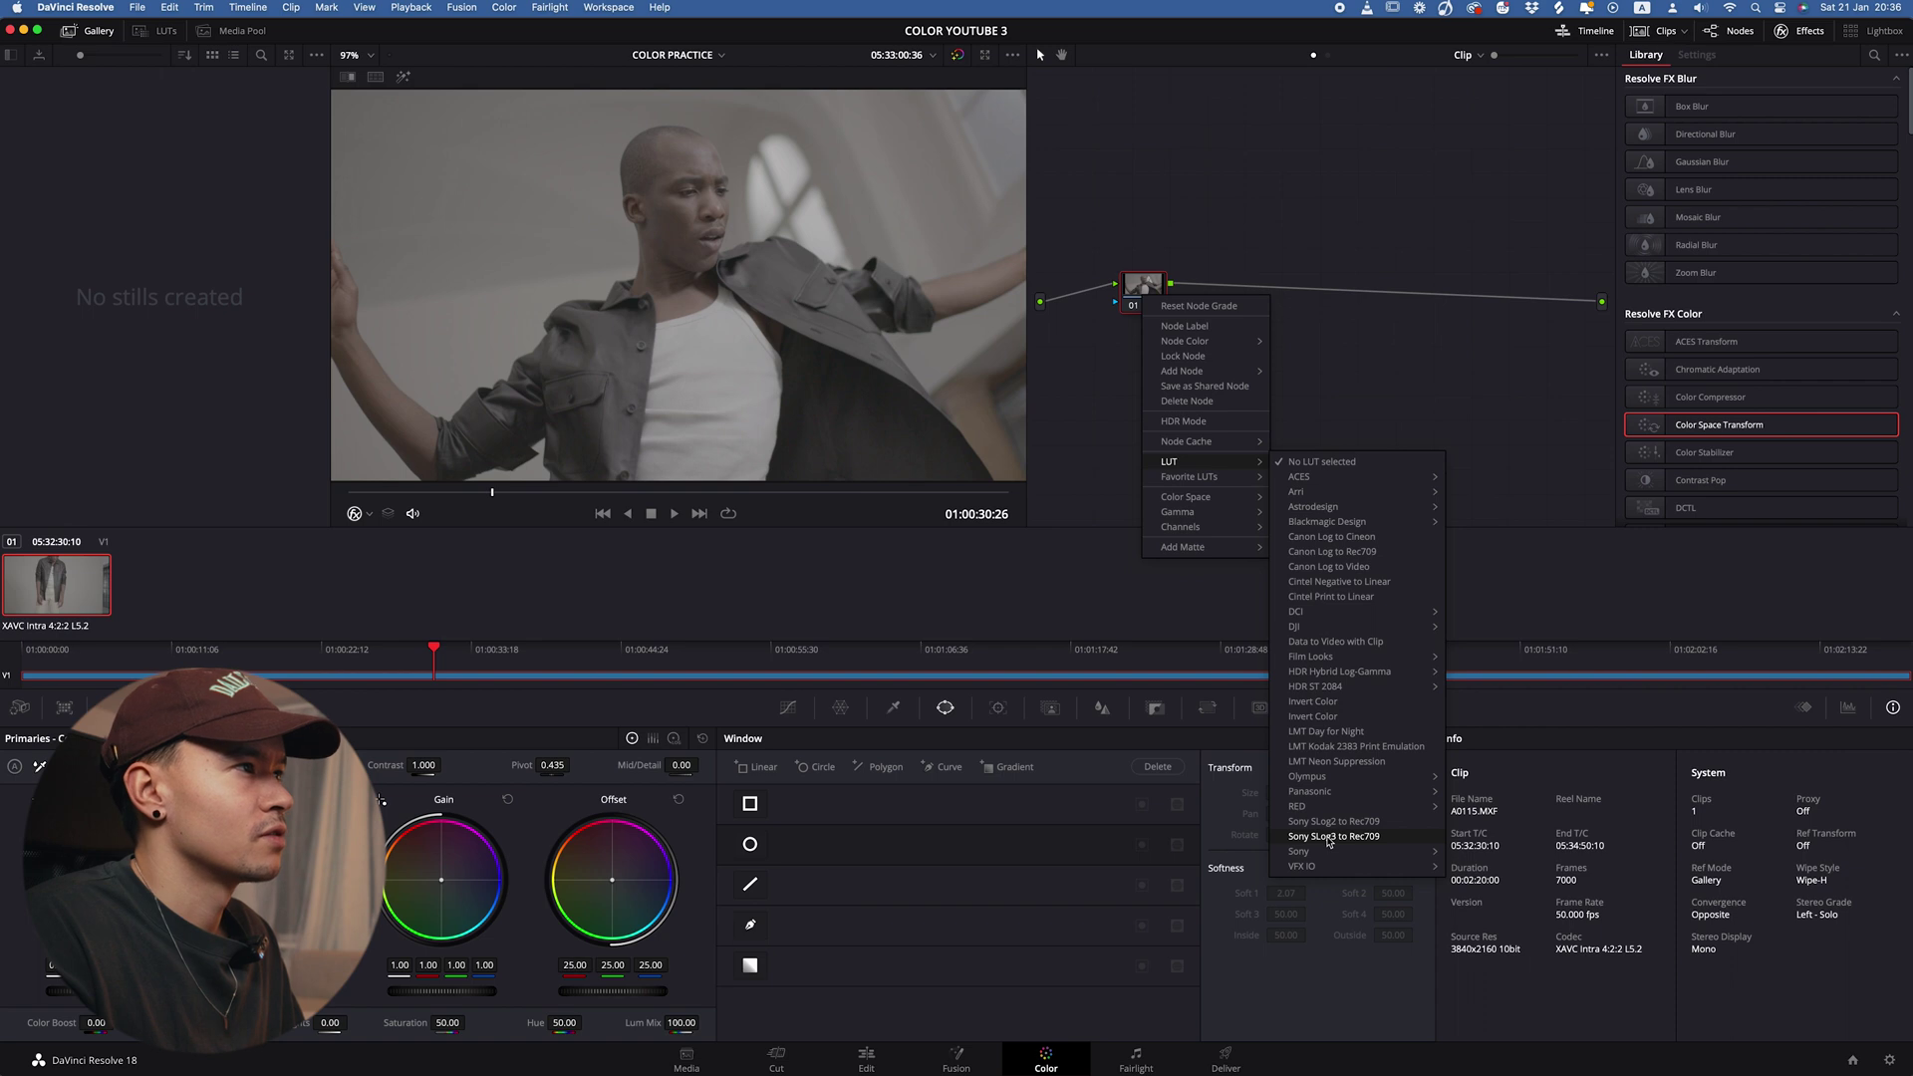
left_click(1331, 836)
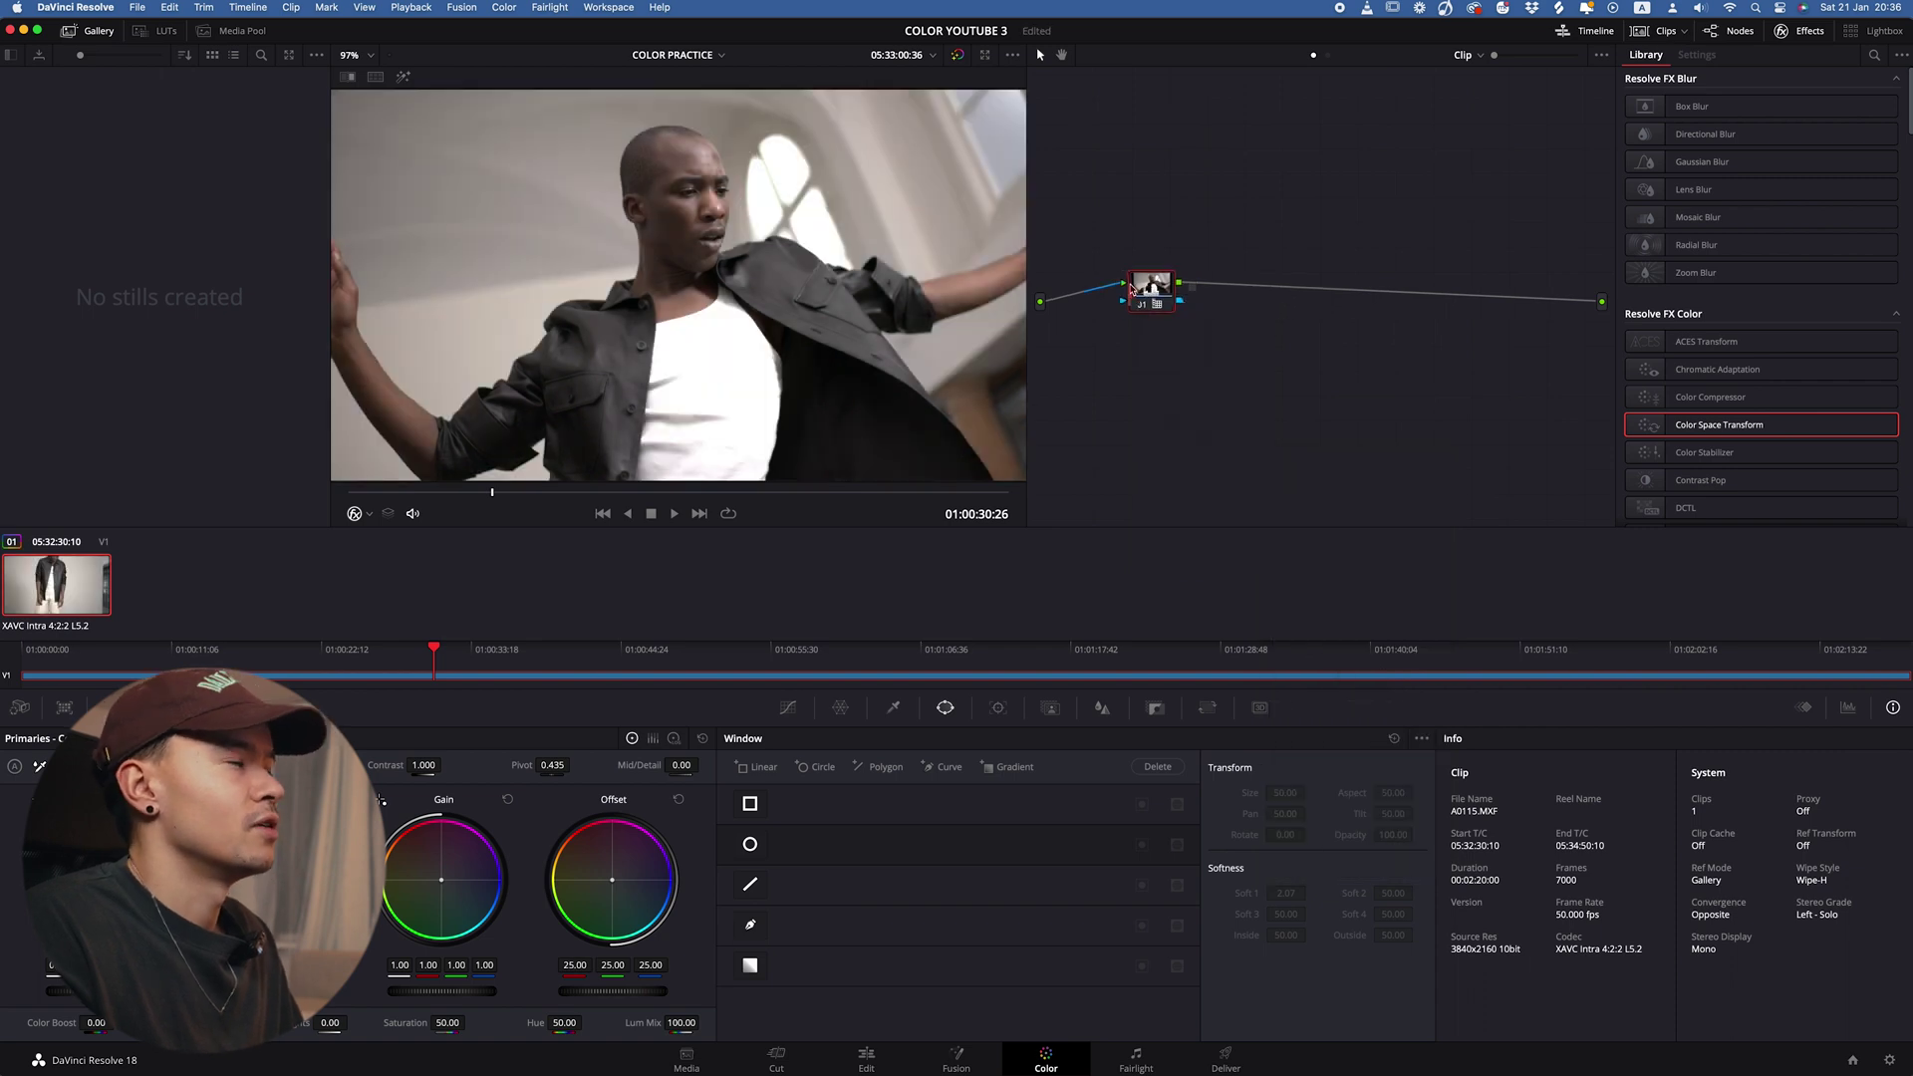
left_click_drag(1130, 289, 1135, 286)
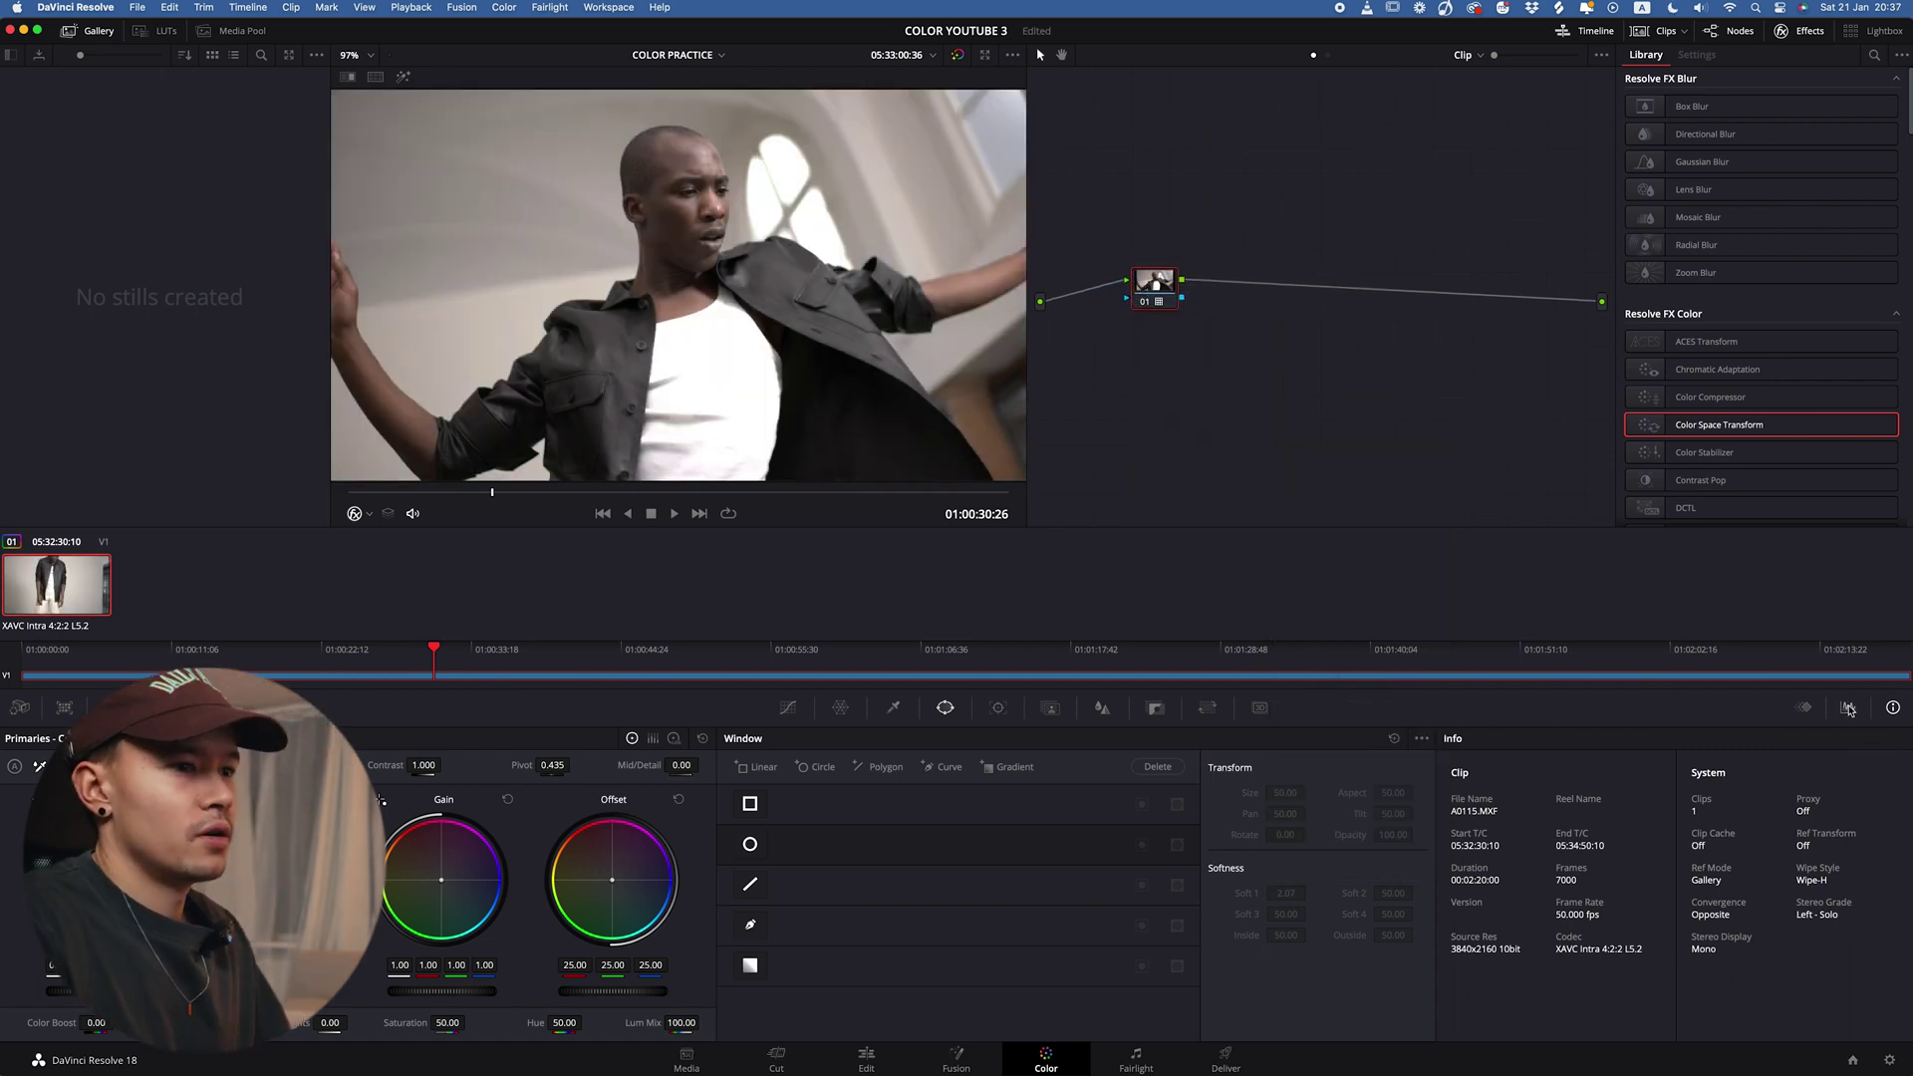
Step: Display the parade scopes and darken node 01 by lowering its Offset to 16.50 and Gain to 0.94
left_click(1848, 707)
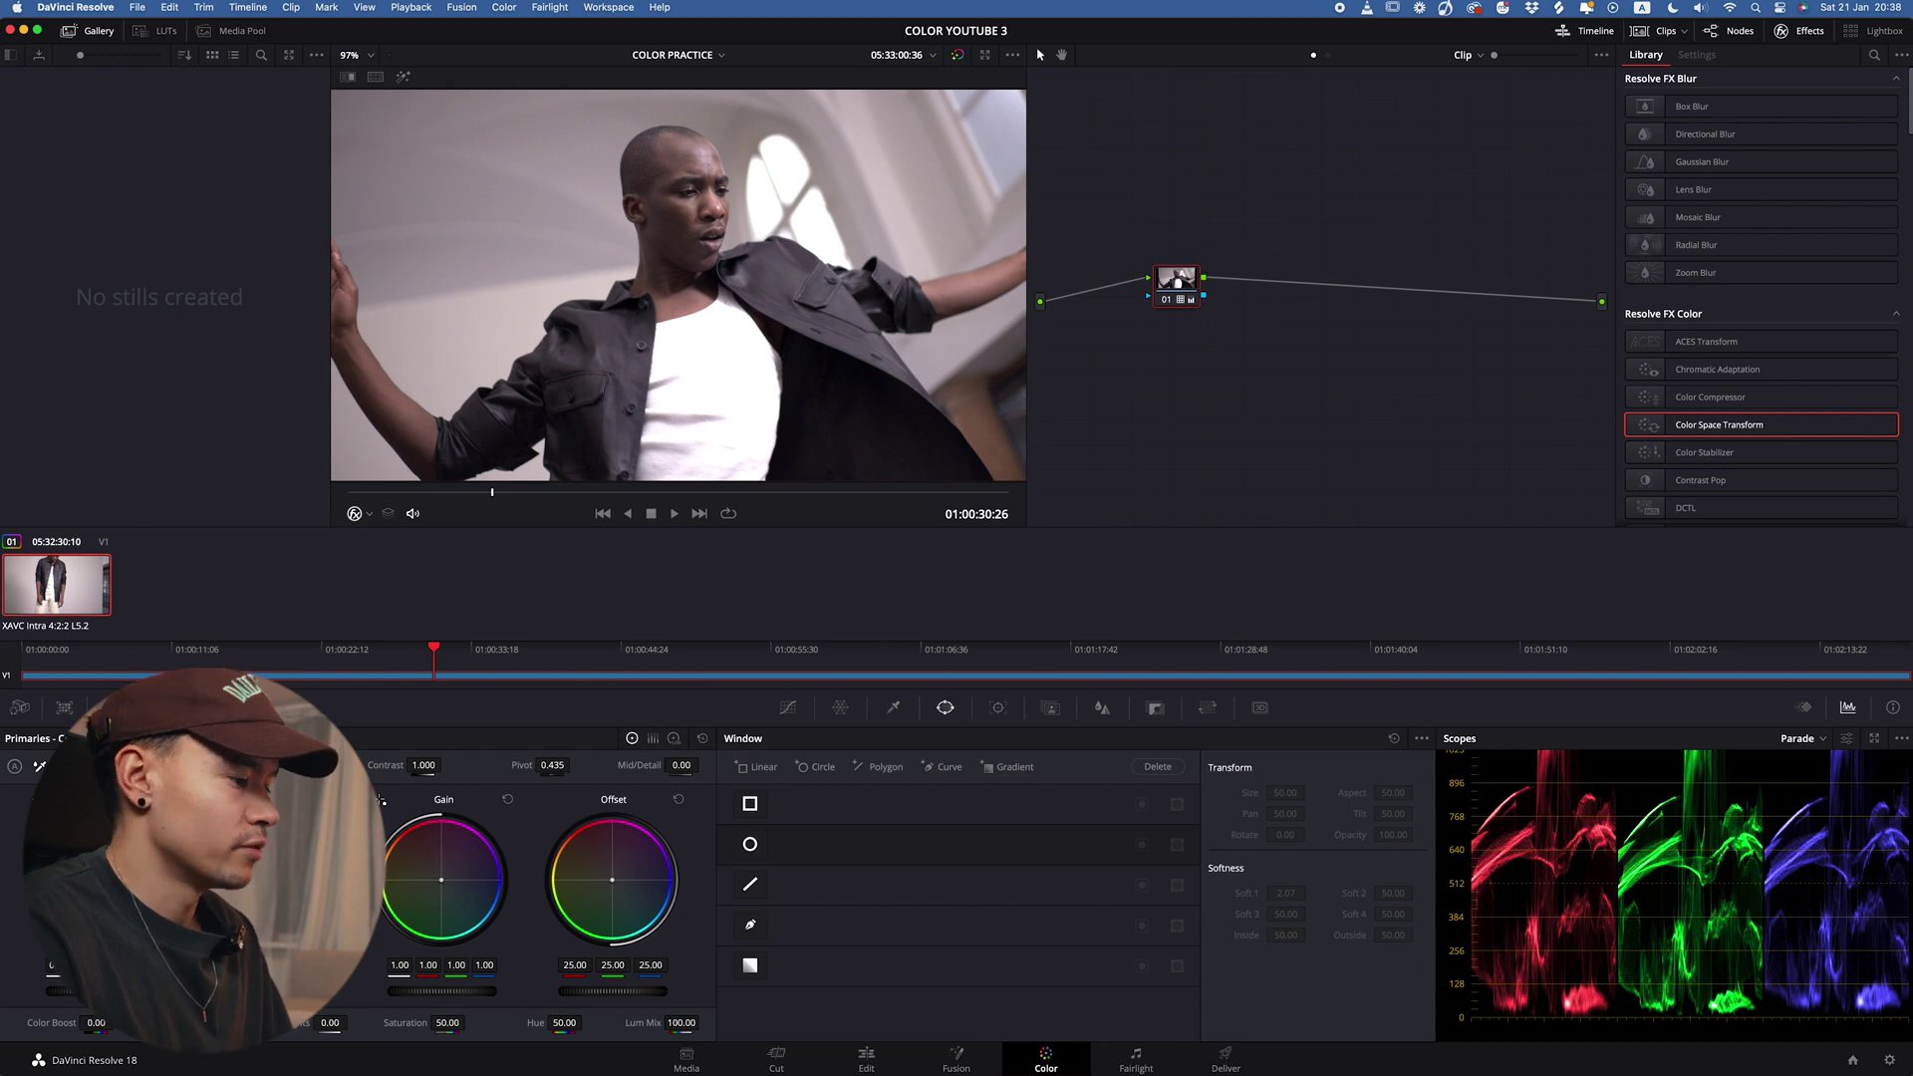
left_click_drag(612, 880, 593, 960)
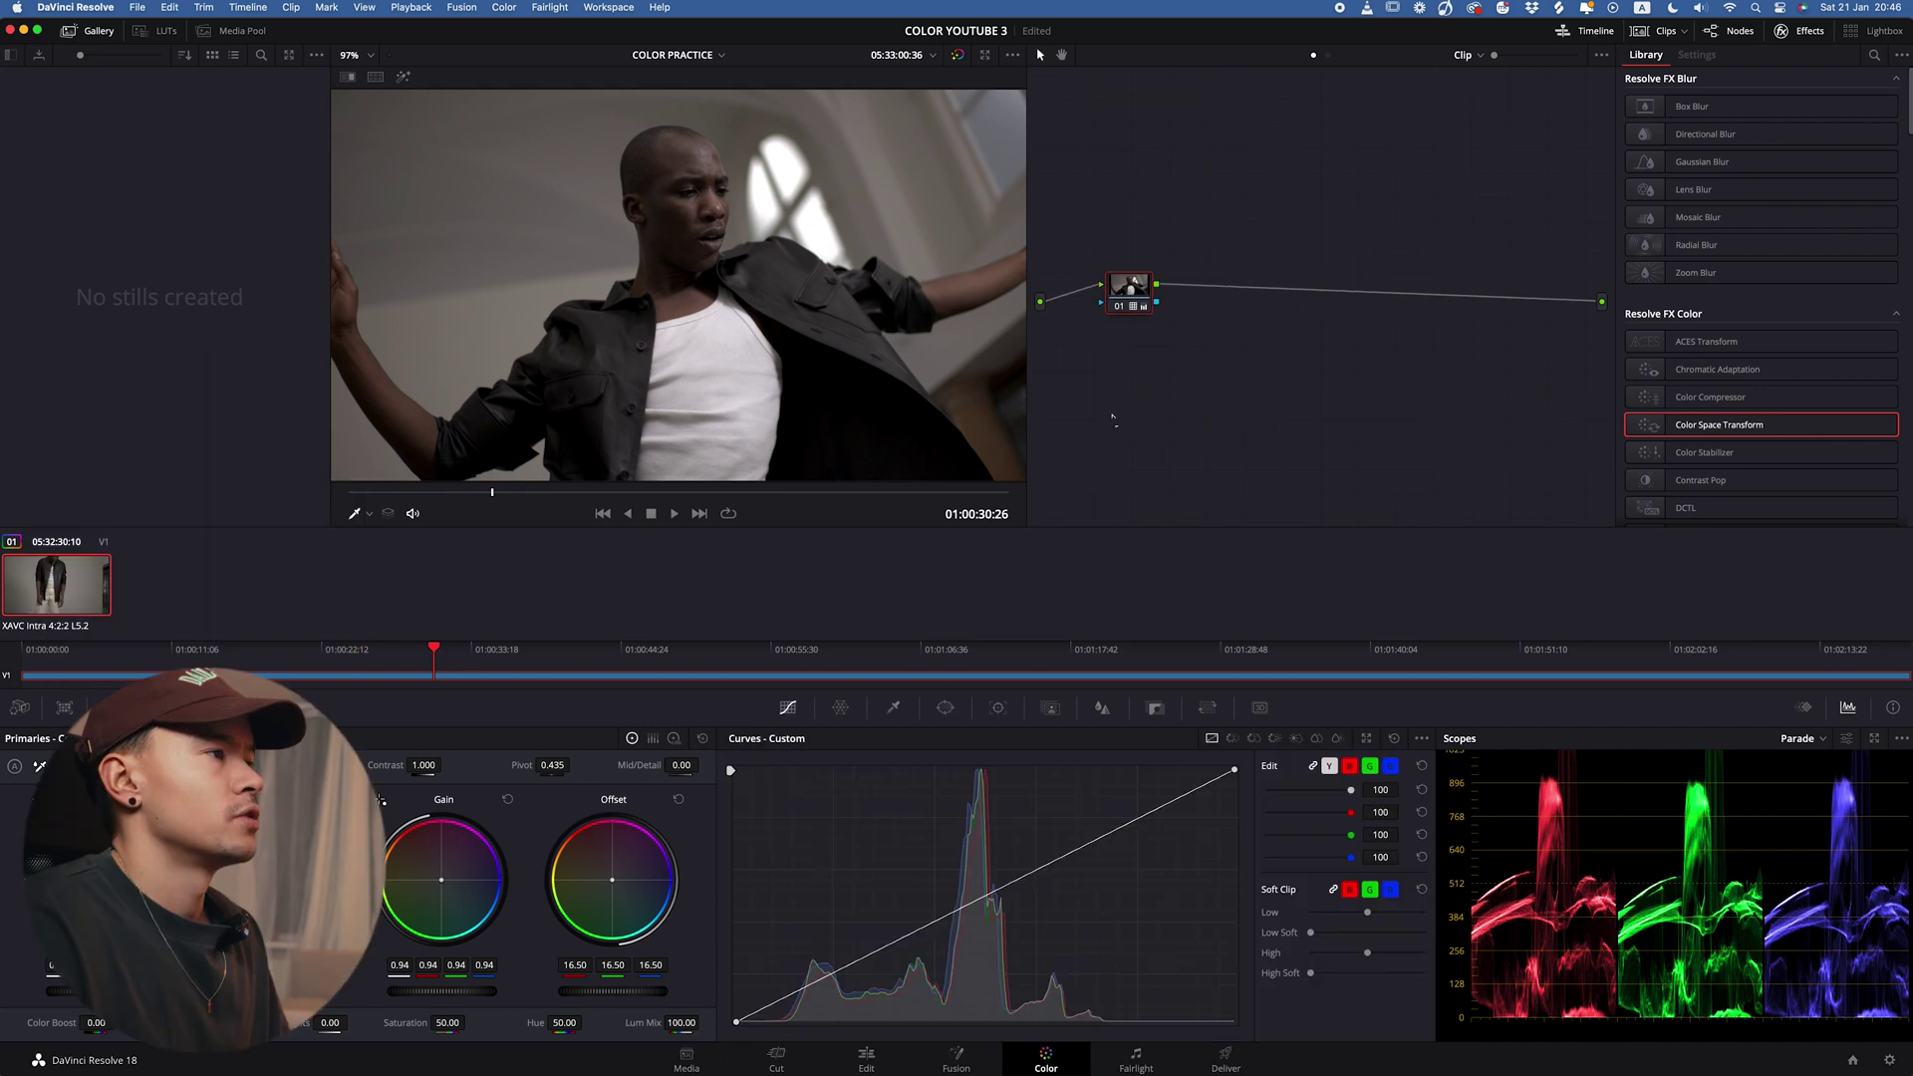
Step: Add a second serial node with a diagonal soft gradient window from the image's upper-left area and lower its Gain to 0.41
key("alt+s")
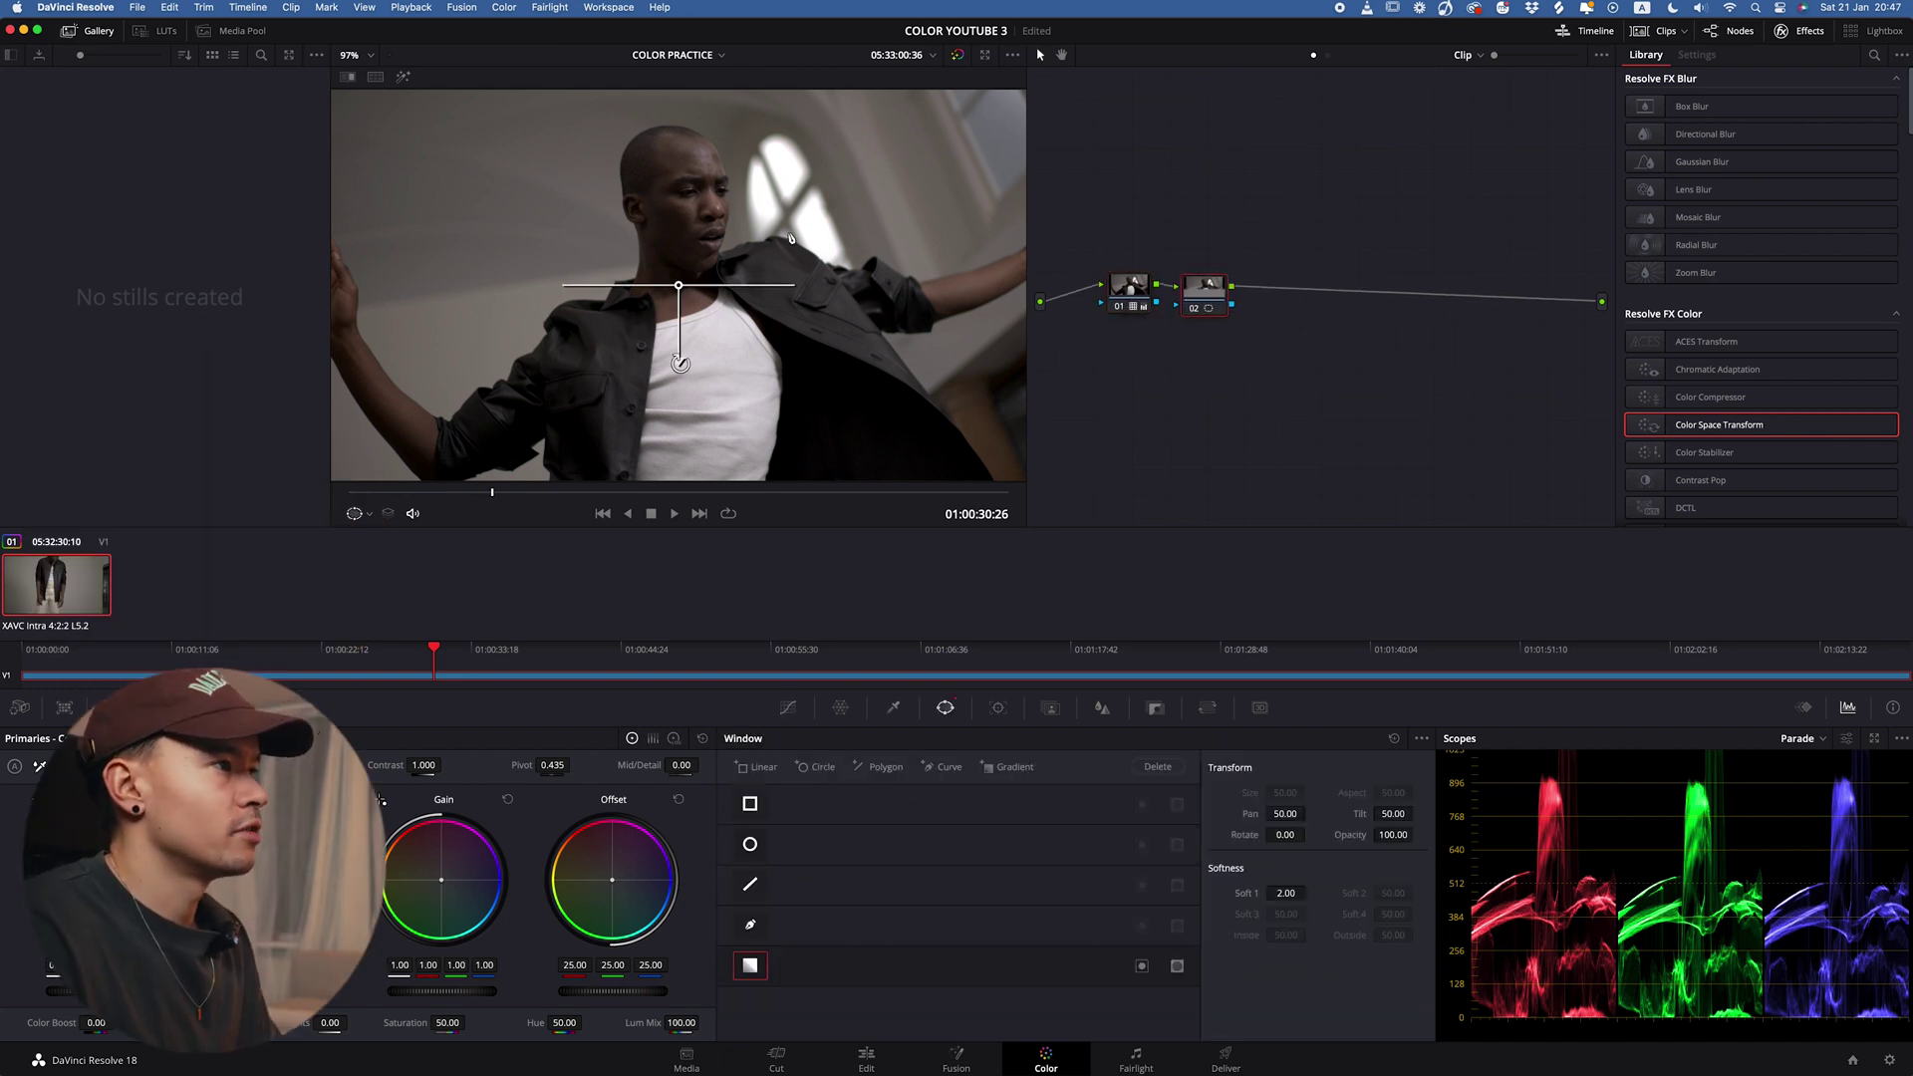
left_click_drag(680, 363, 847, 182)
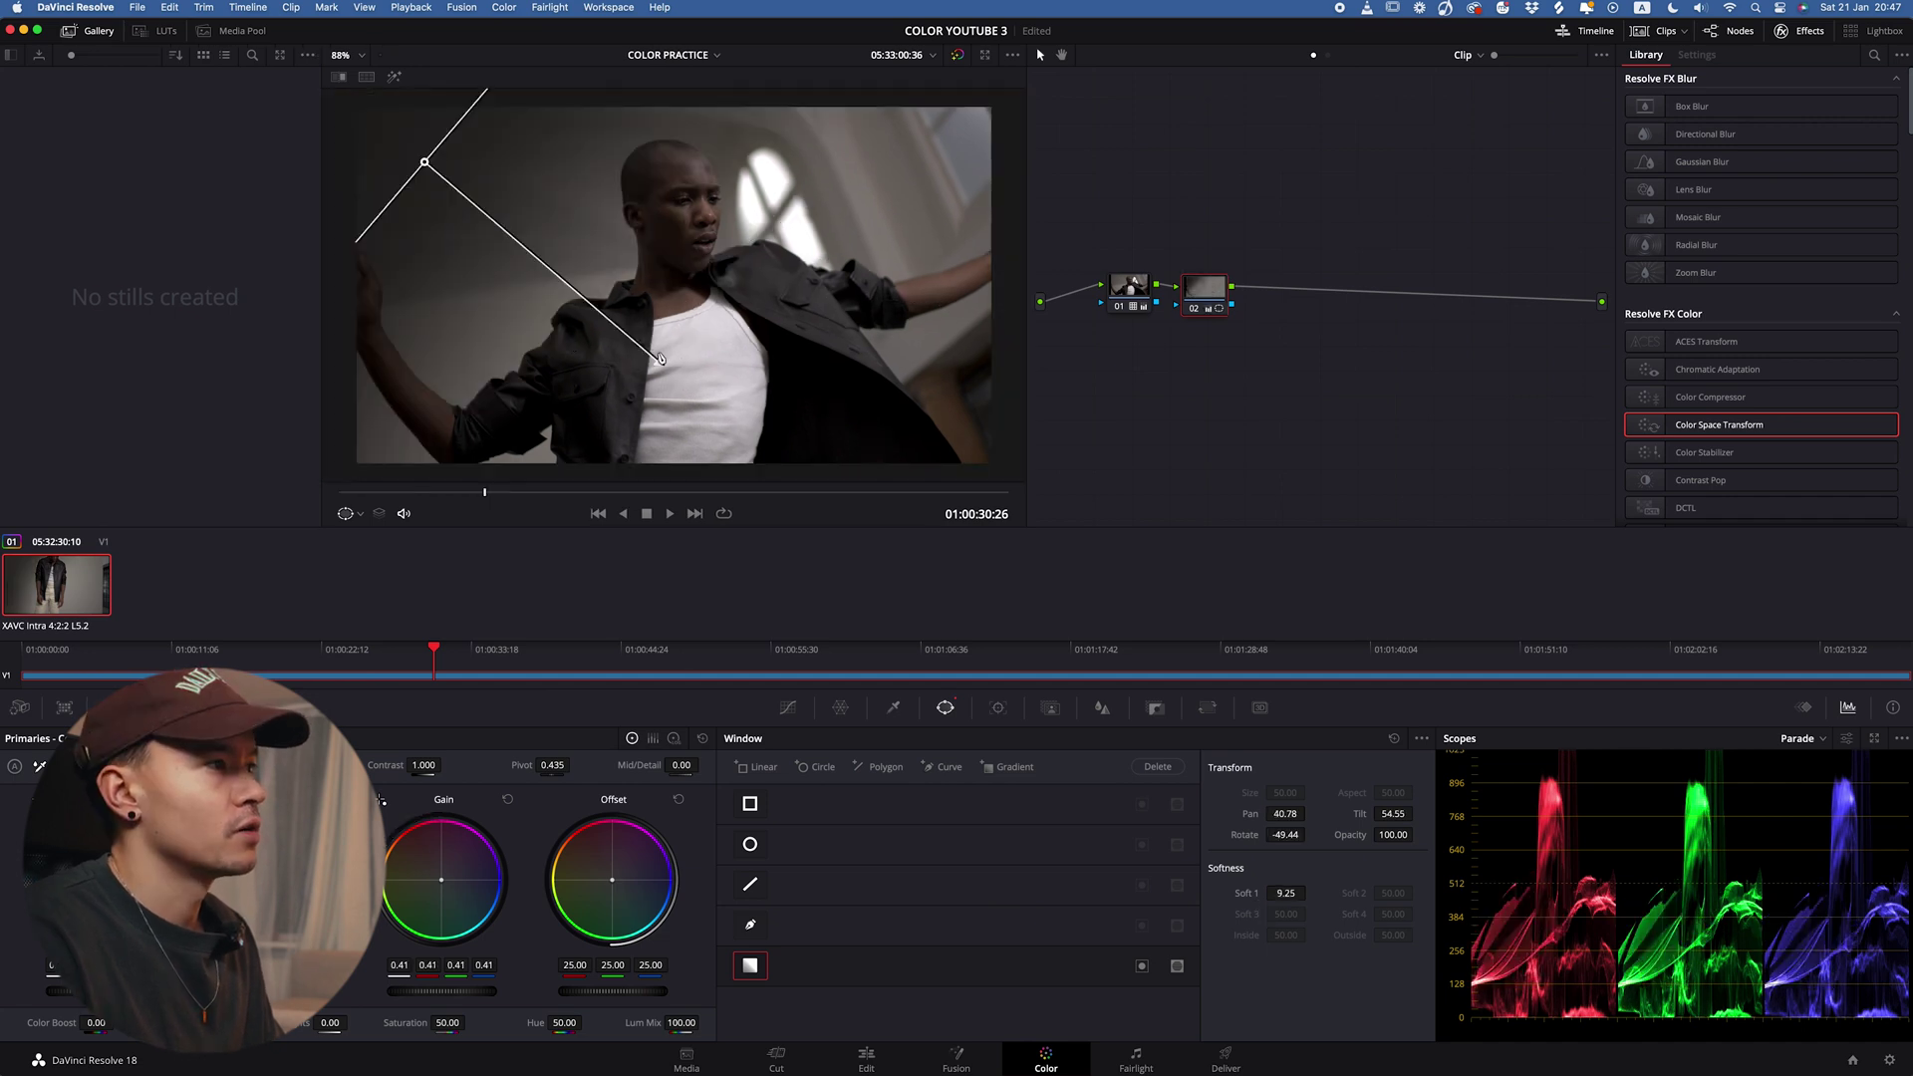
left_click_drag(660, 359, 610, 248)
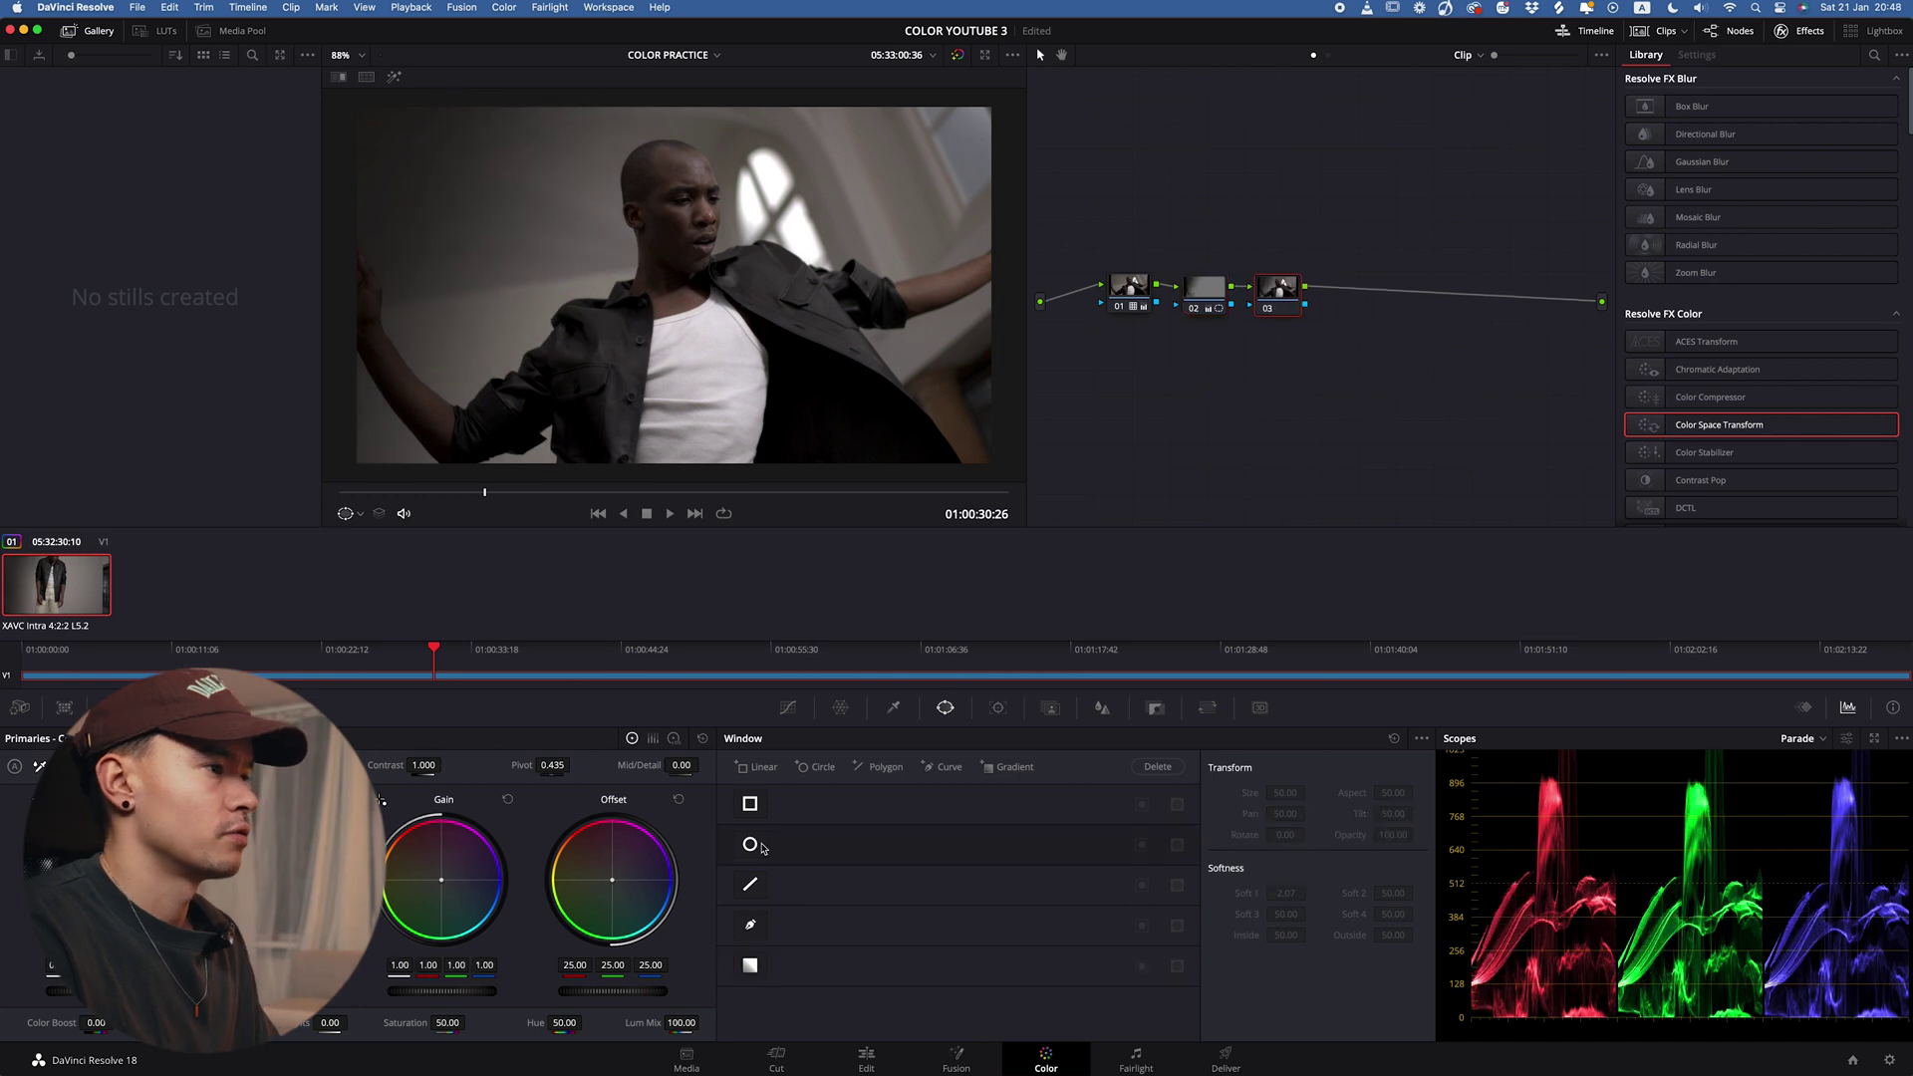
Step: Add a circle window to node 03 and shape it around the man's face, with size about 27, aspect about 29 and softness about 15
left_click(762, 848)
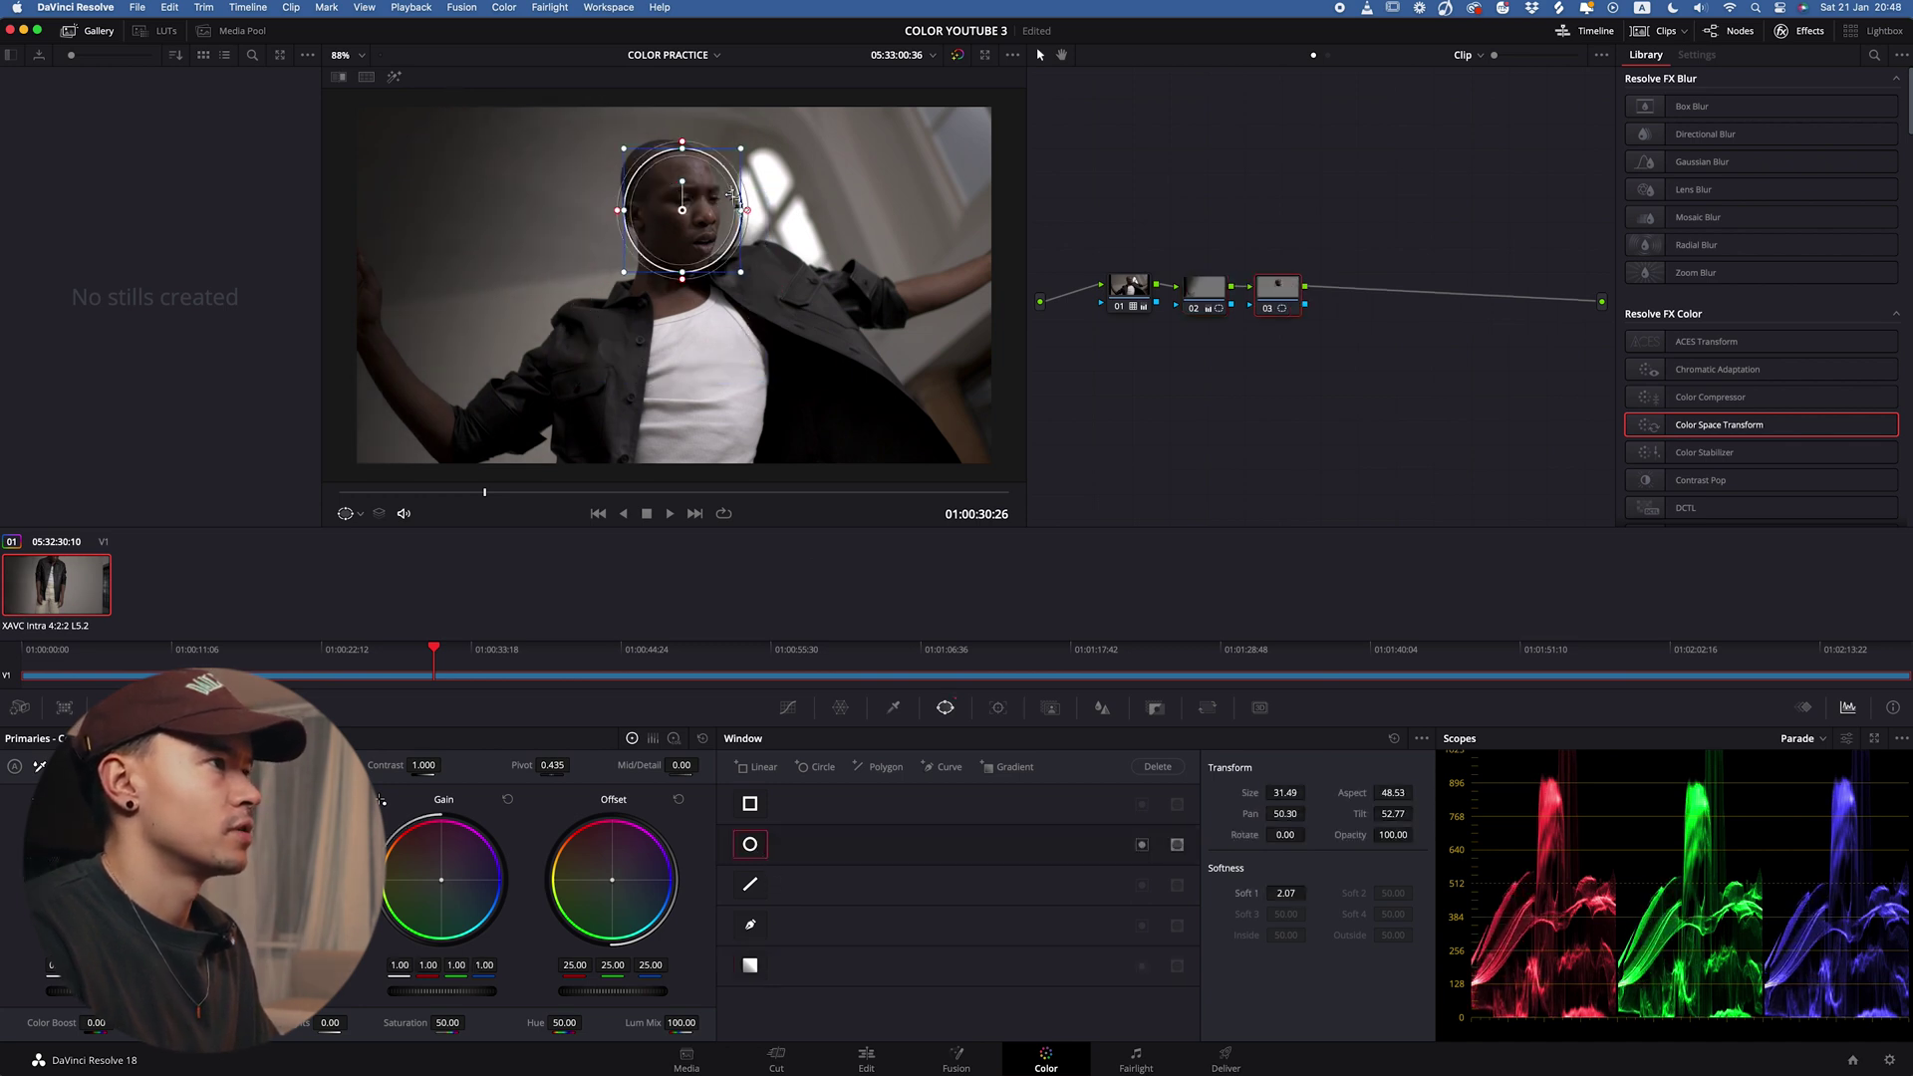
left_click_drag(740, 212, 666, 179)
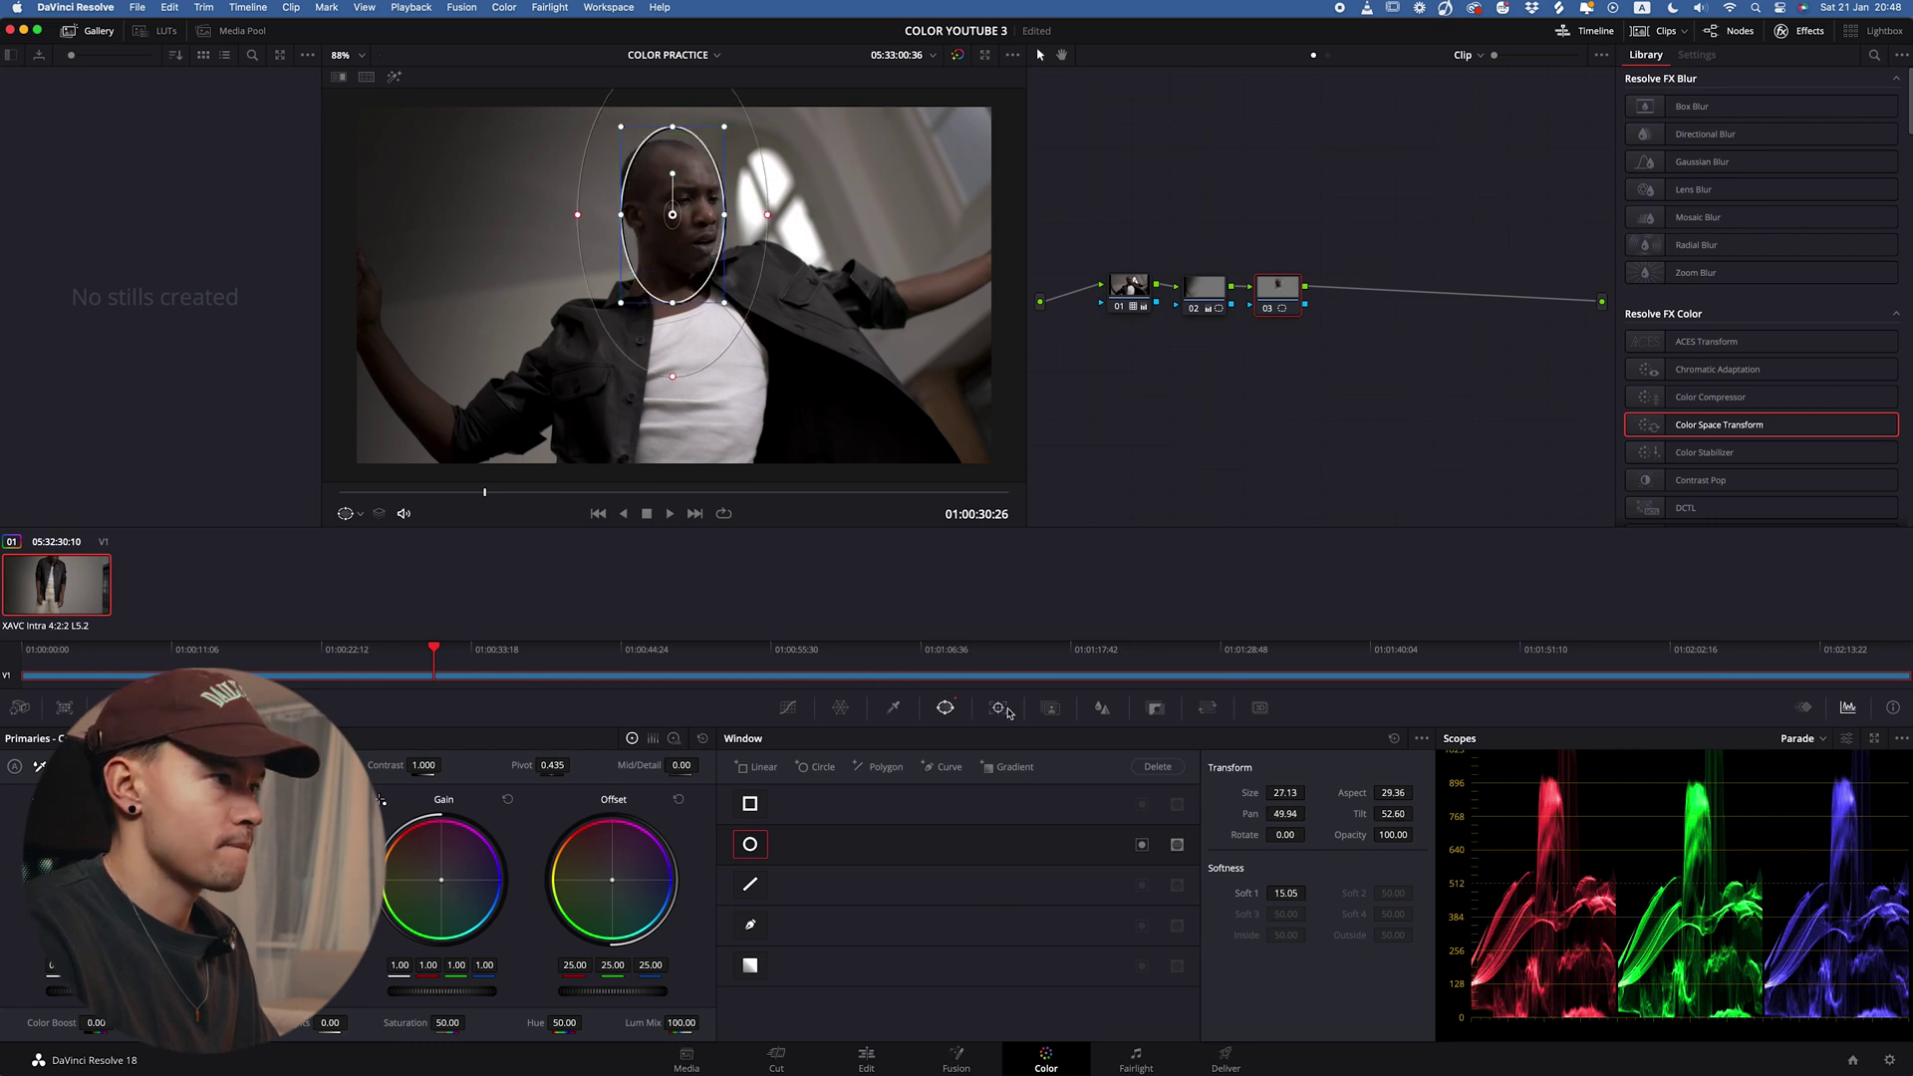
Step: Track the face window forward through the clip and set node 03's Mid/Detail to 100
left_click(1001, 709)
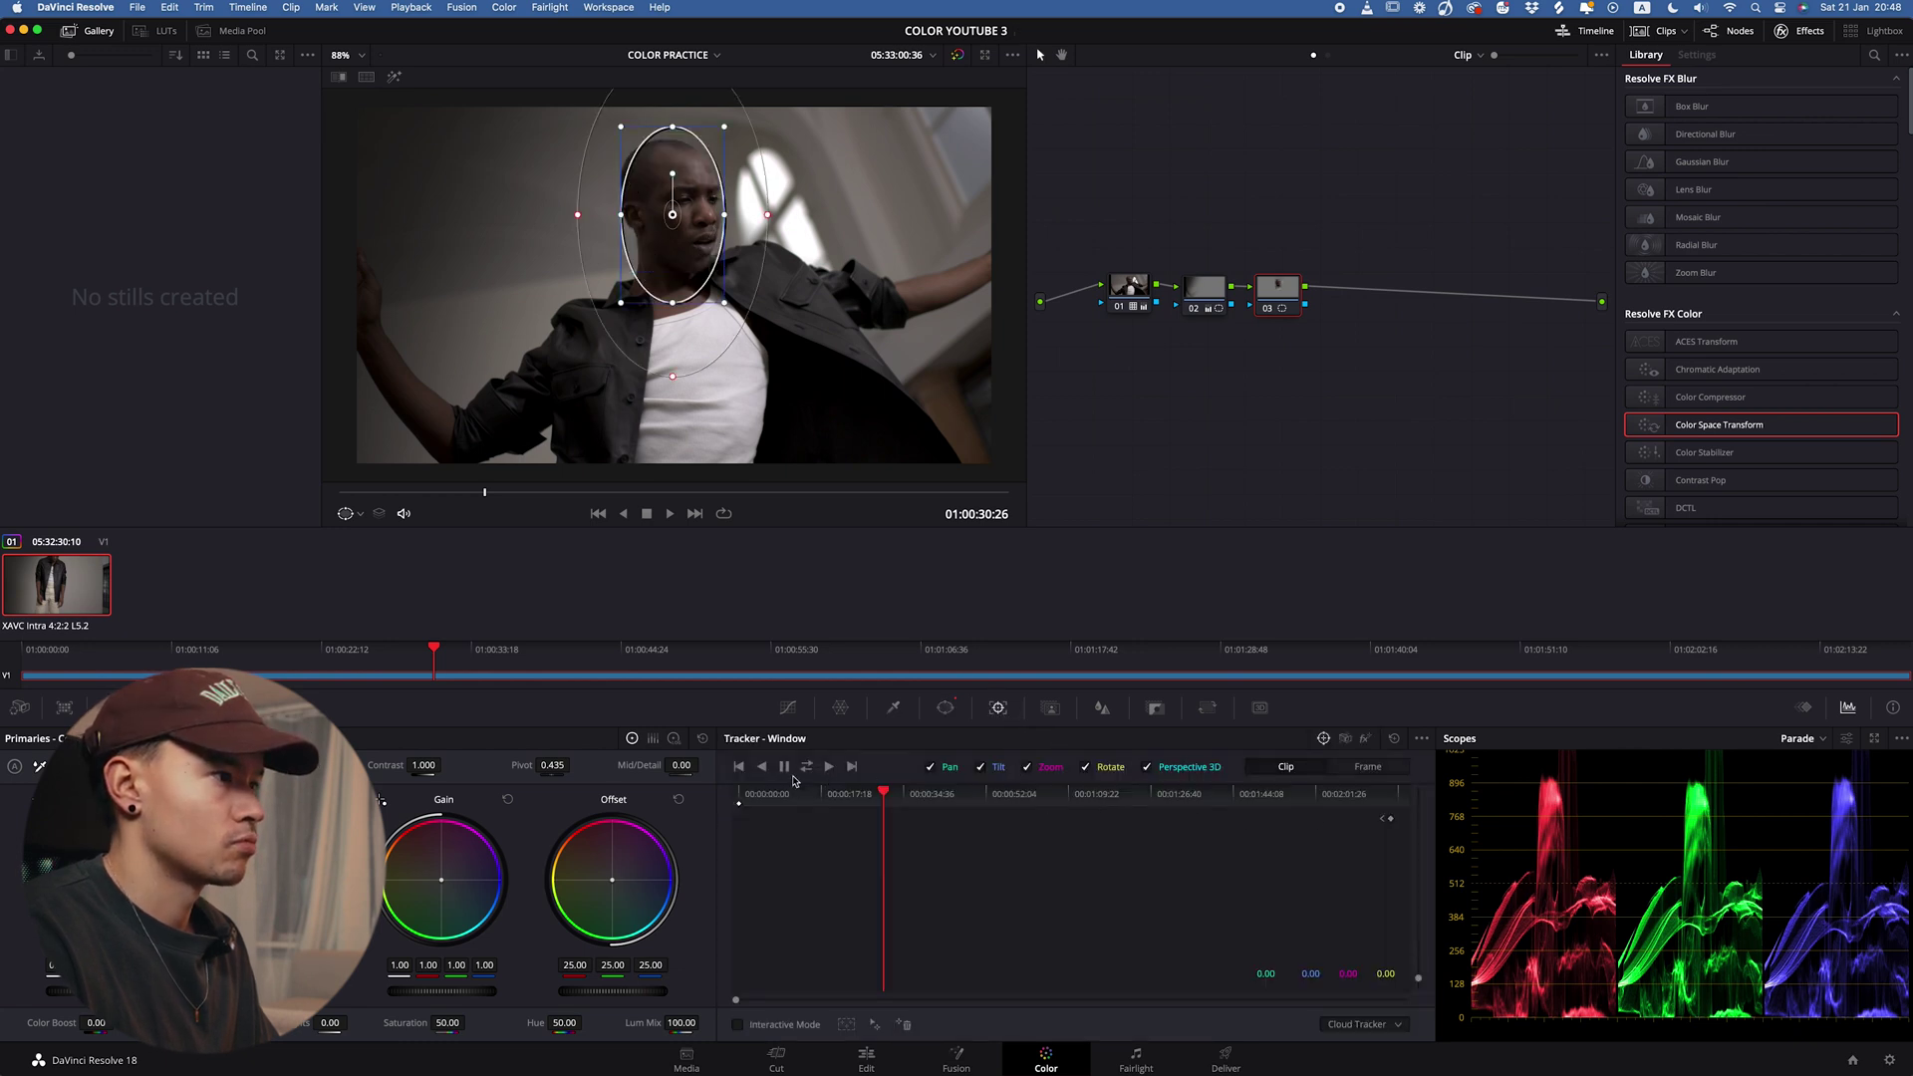
left_click(826, 767)
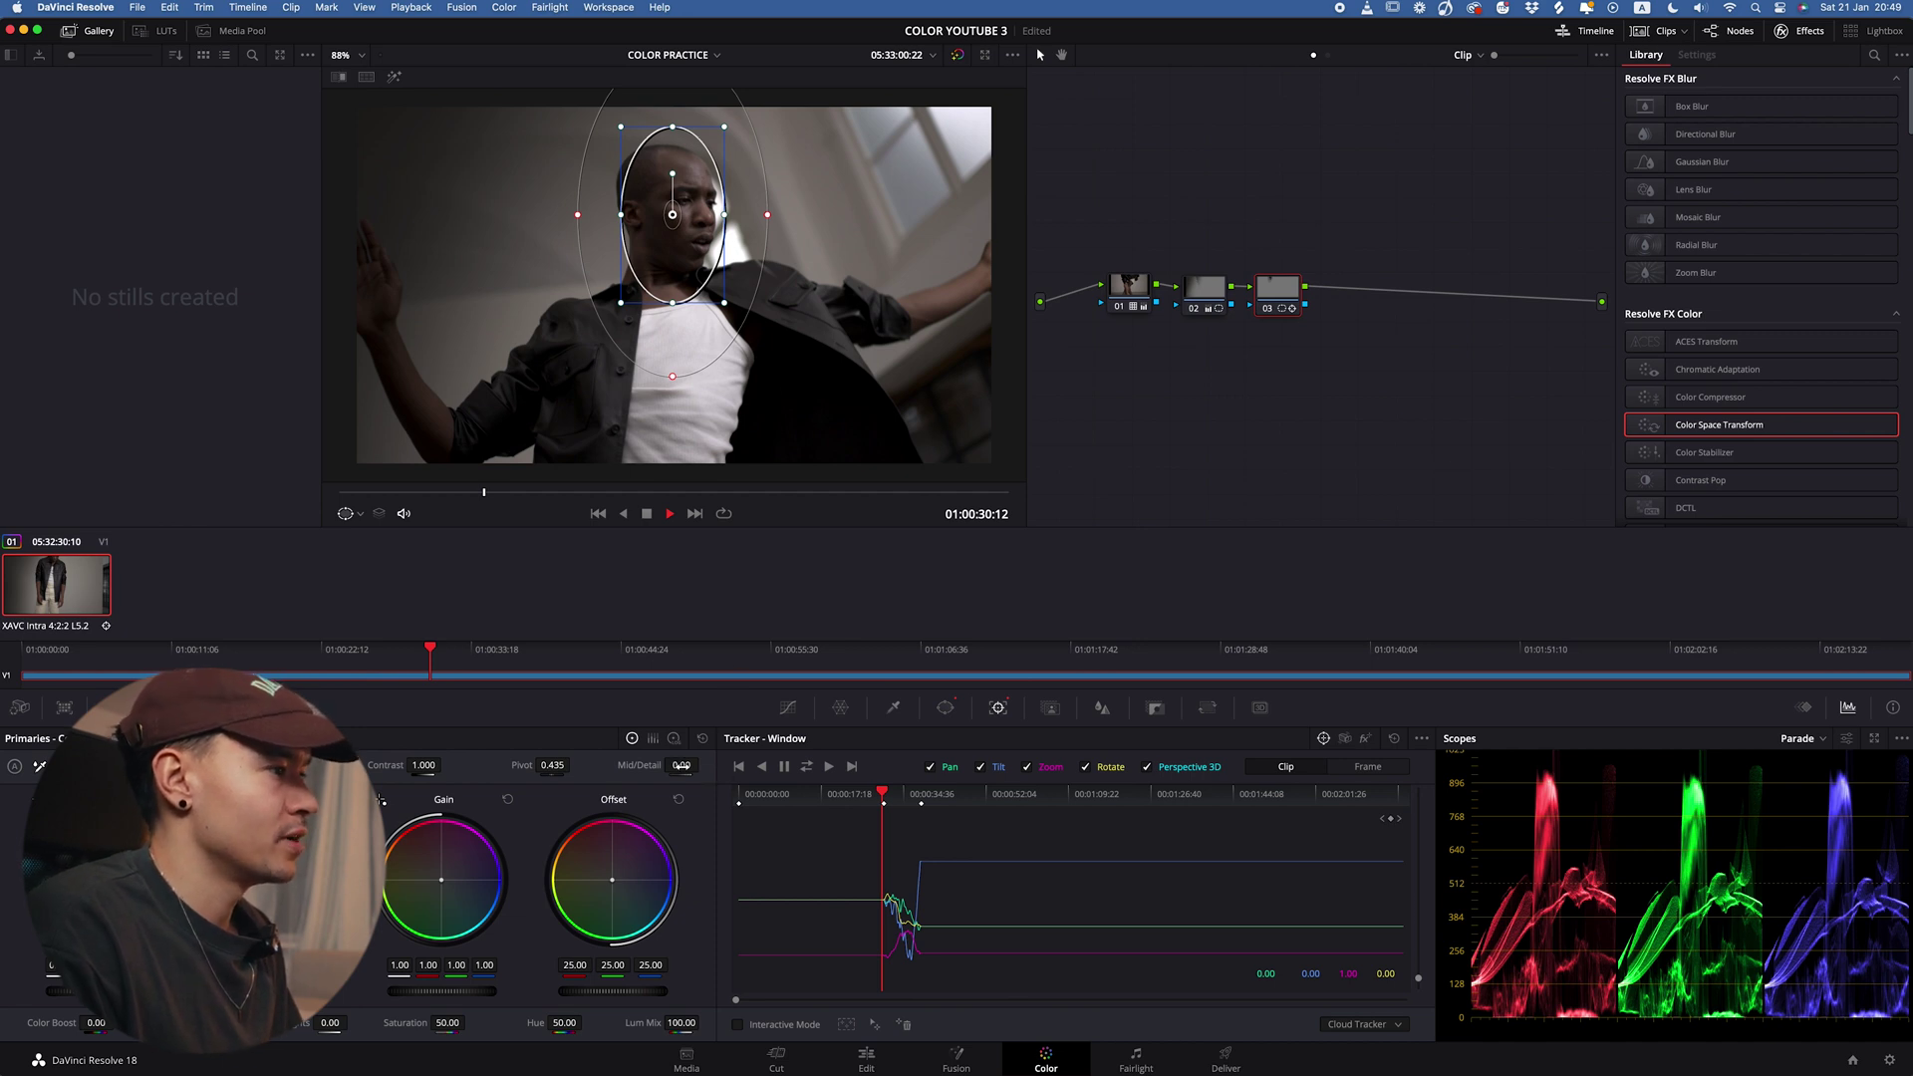
left_click_drag(682, 765, 715, 733)
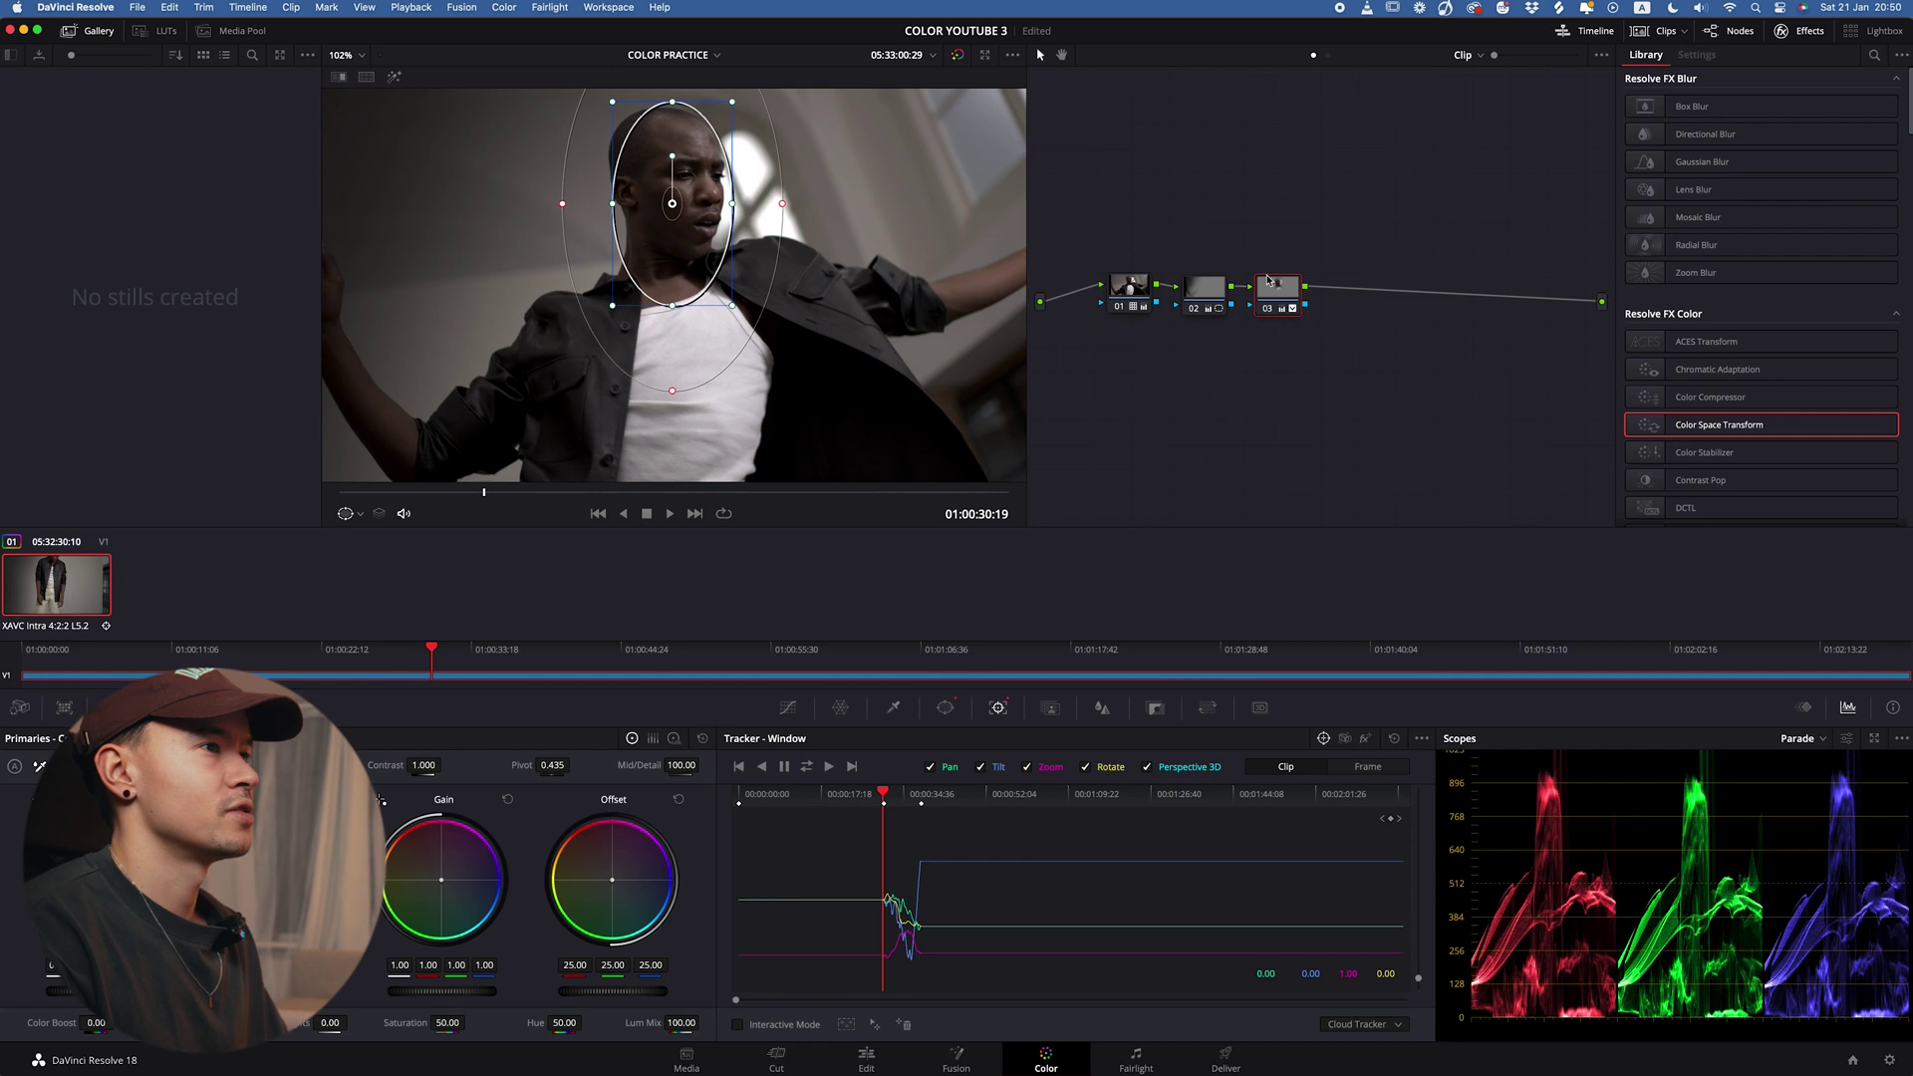
Step: Set node 03's Mid/Detail to 56.50 and compare the image with that node on and off
left_click(1206, 298)
left_click(1276, 299)
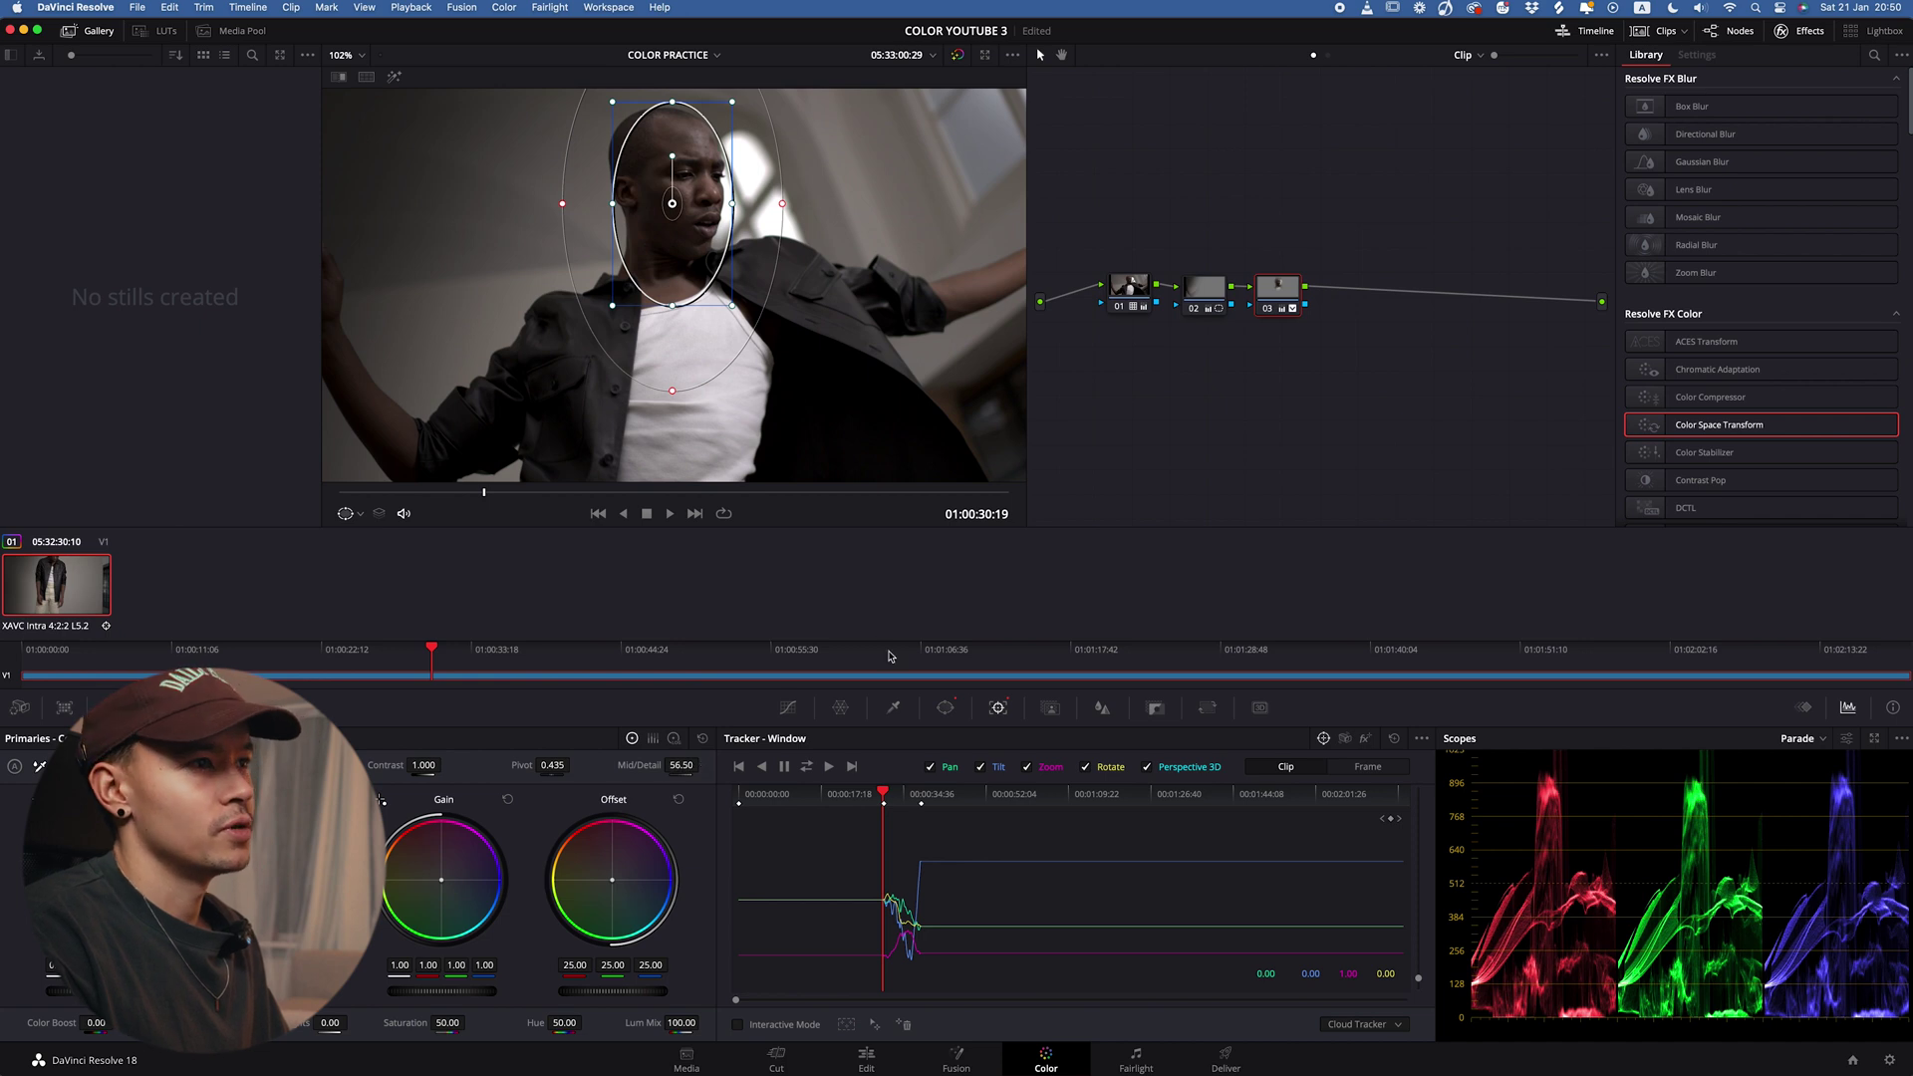
left_click(1205, 297)
left_click(1265, 294)
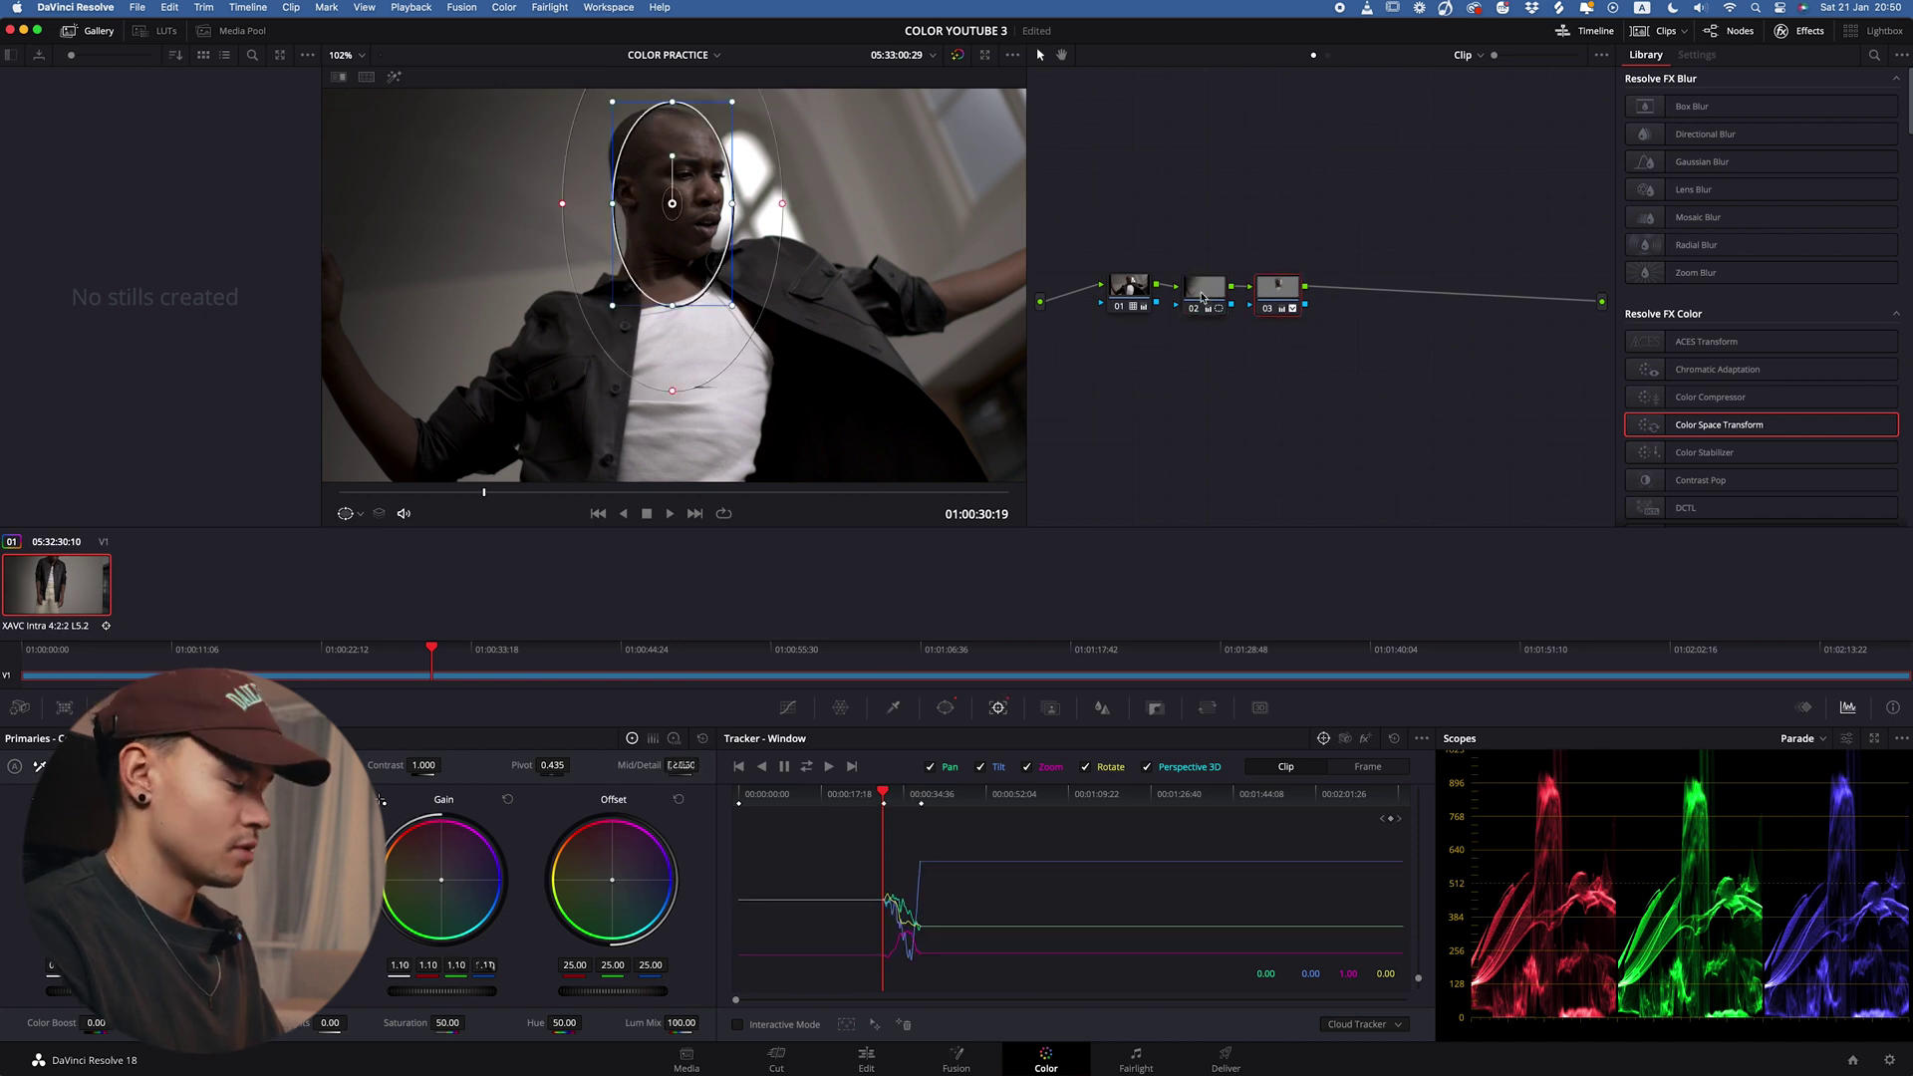
key("ctrl+d")
key("ctrl+d")
key("ctrl+d")
key("ctrl+d")
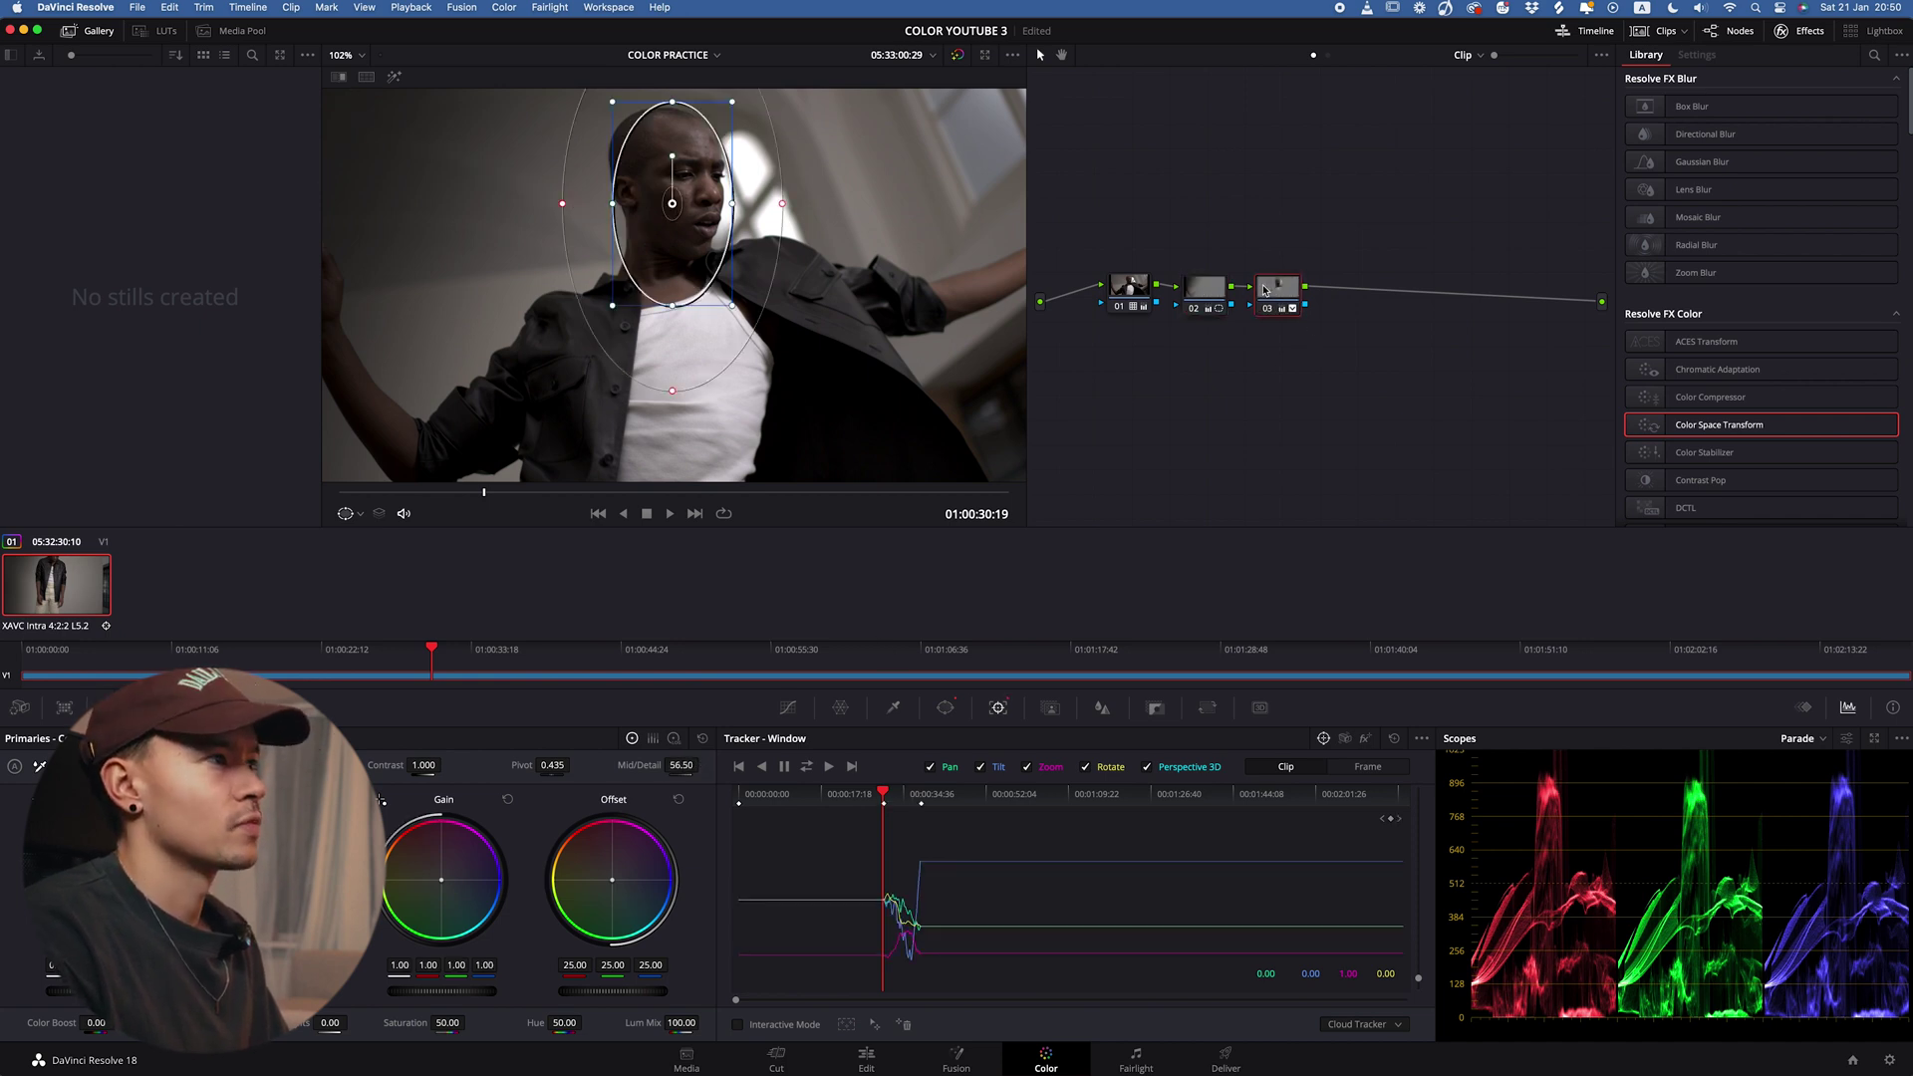
Step: Compare the whole grade on and off, and append a fourth serial node with a circle window
left_click(1136, 311)
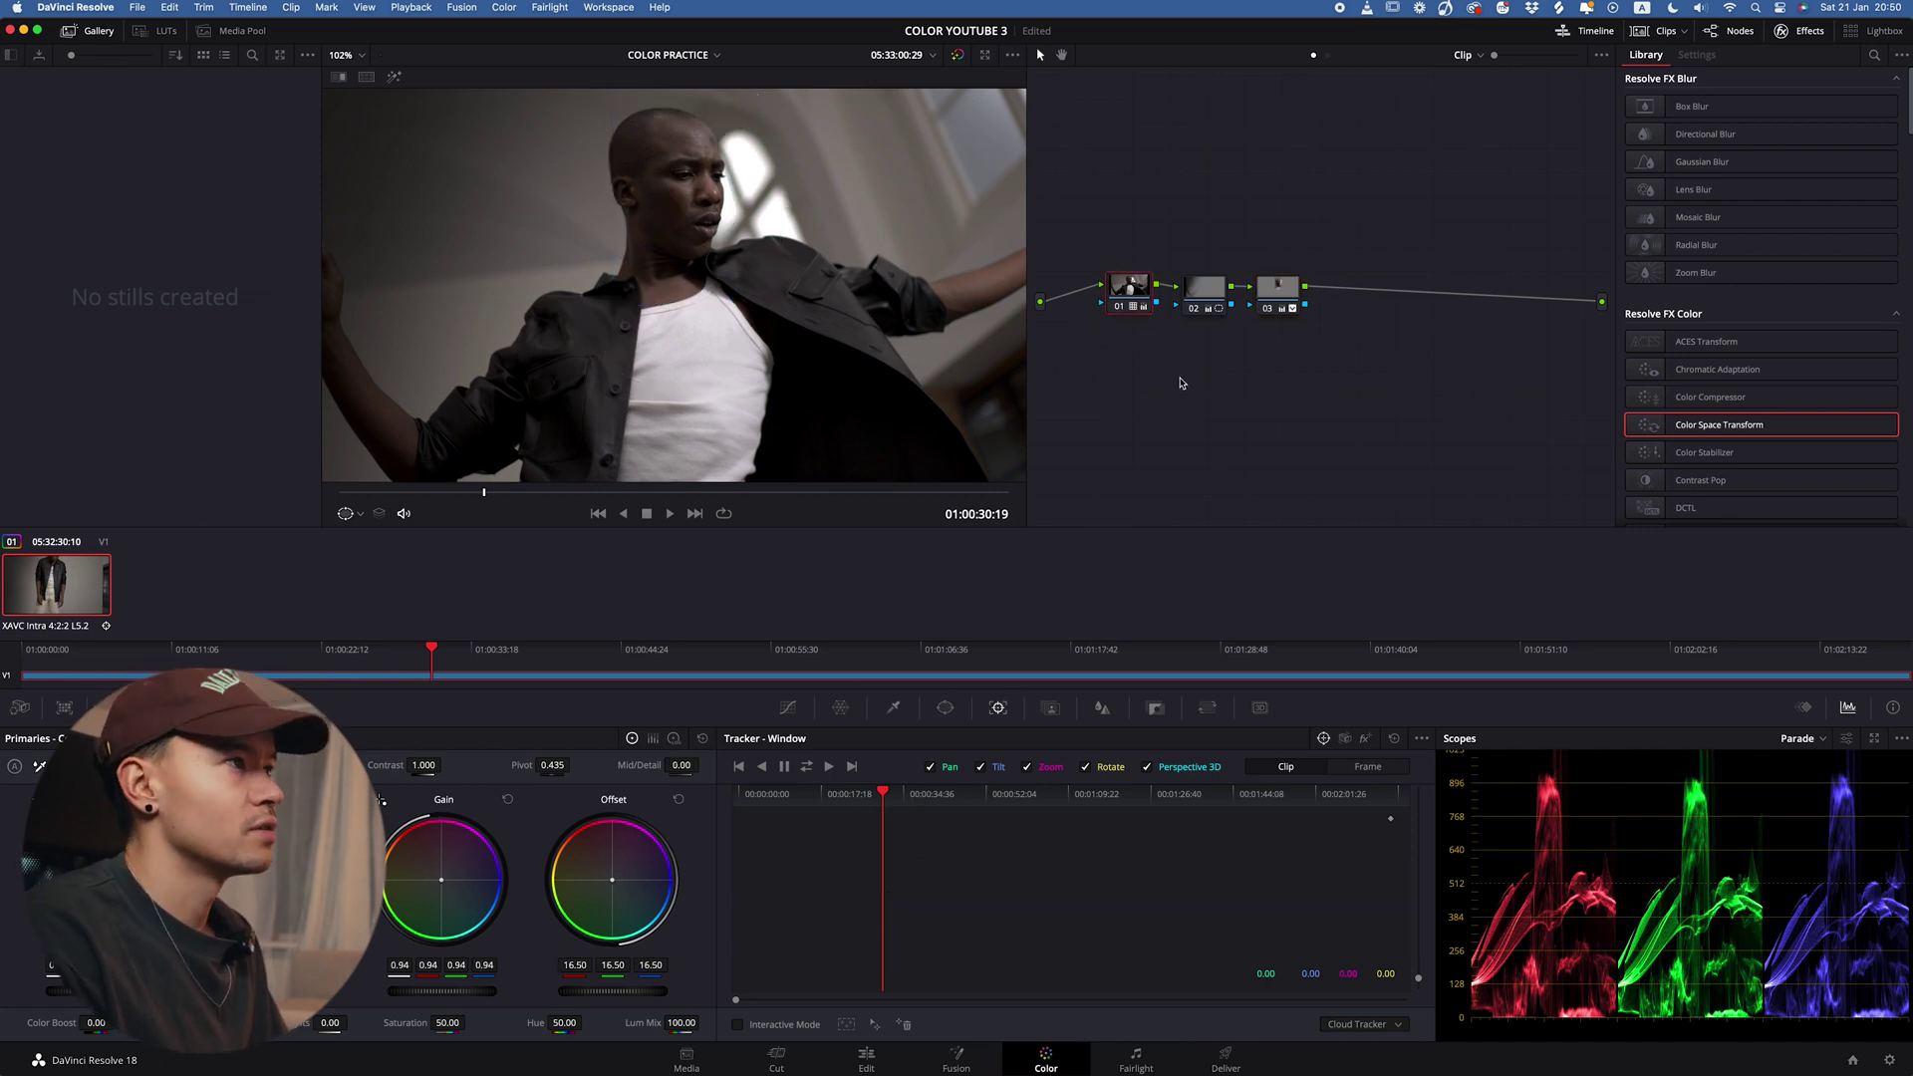
key("alt+d")
key("alt+d")
key("alt+s")
key("alt+f")
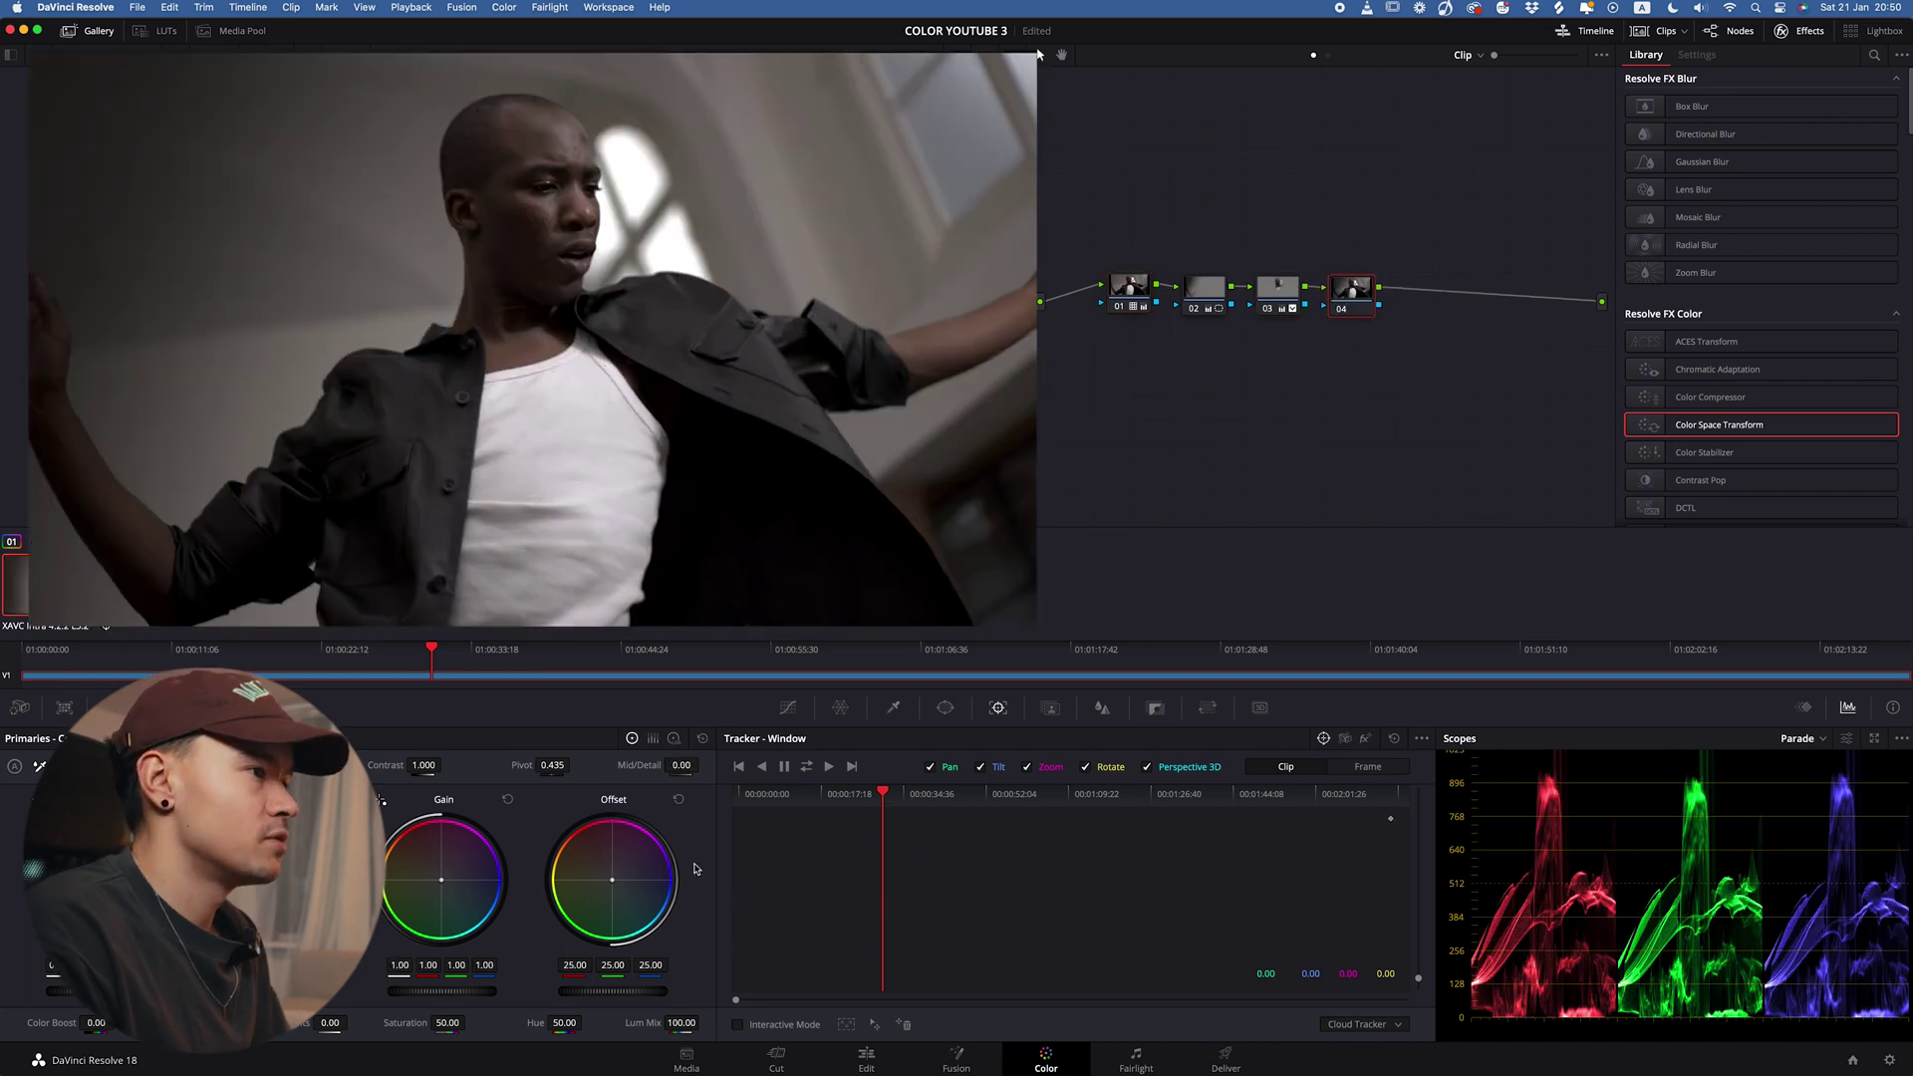
left_click(937, 709)
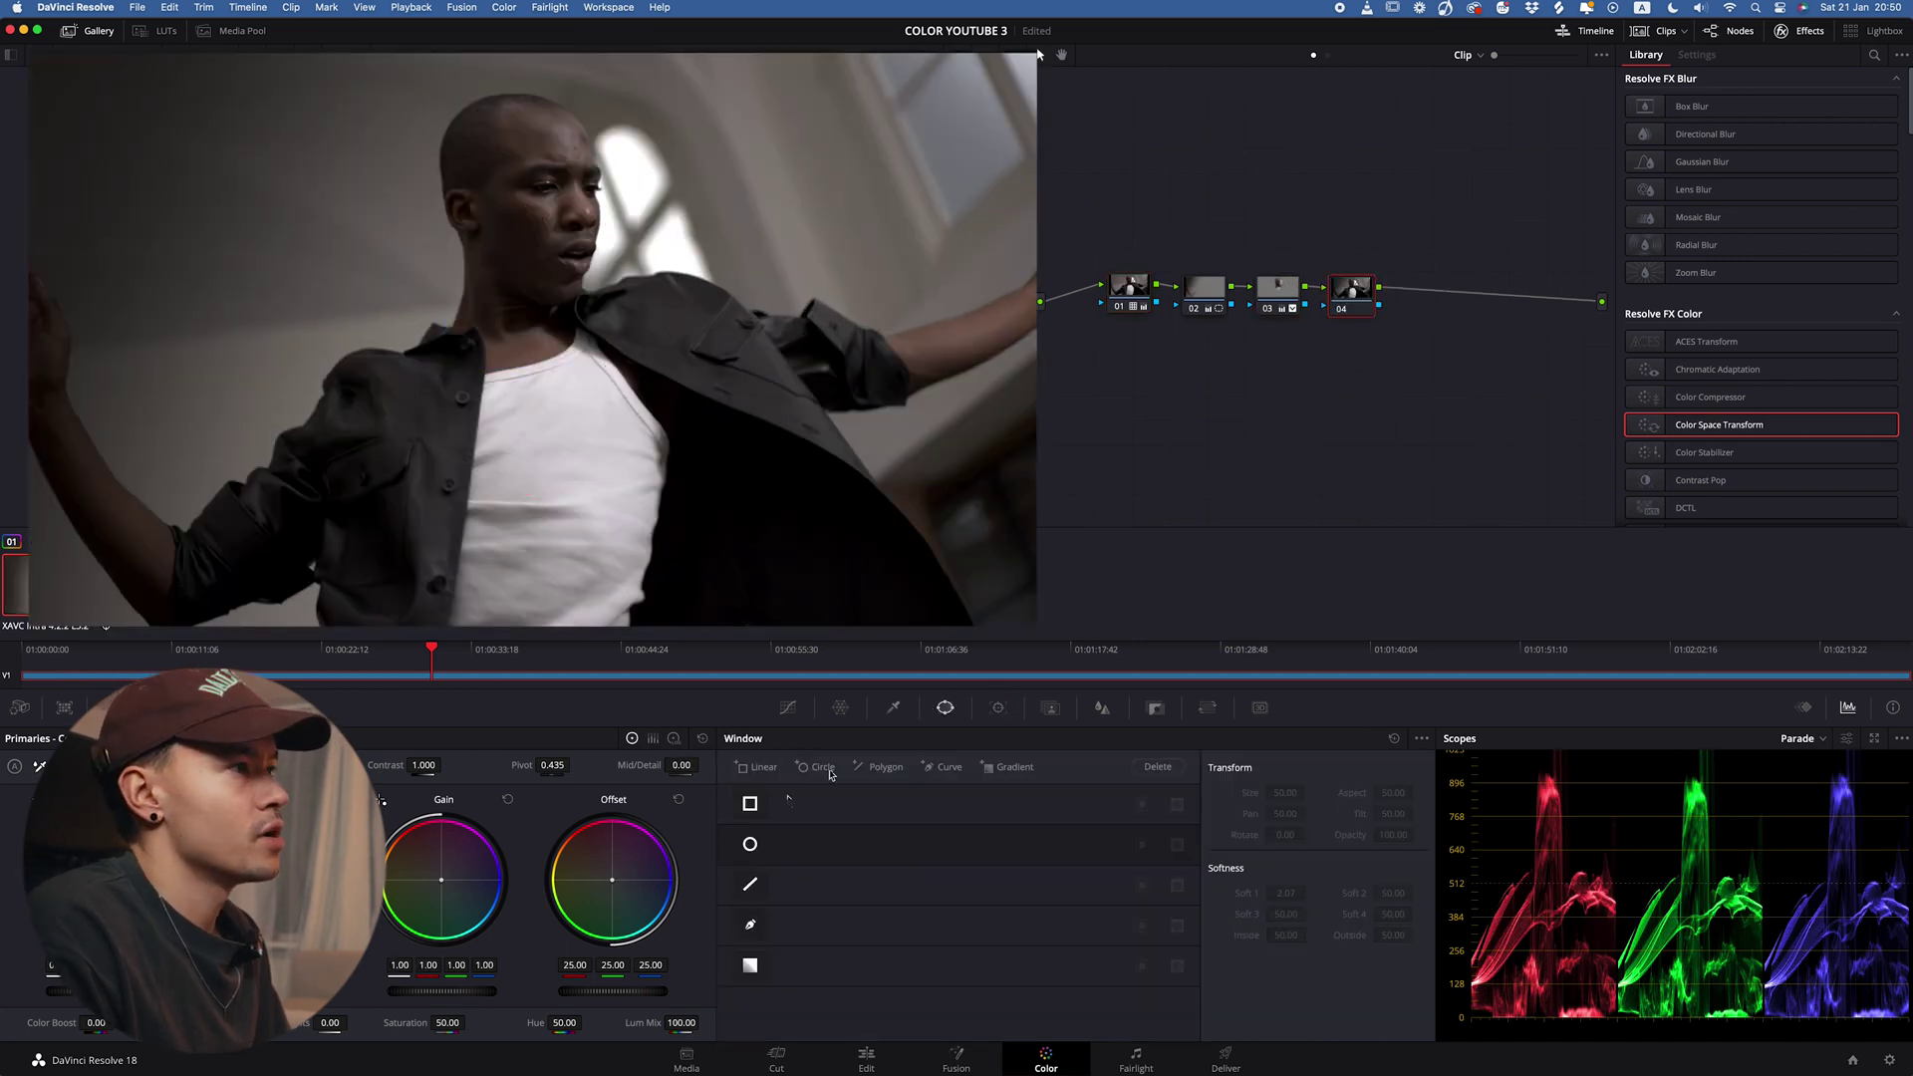
left_click(750, 844)
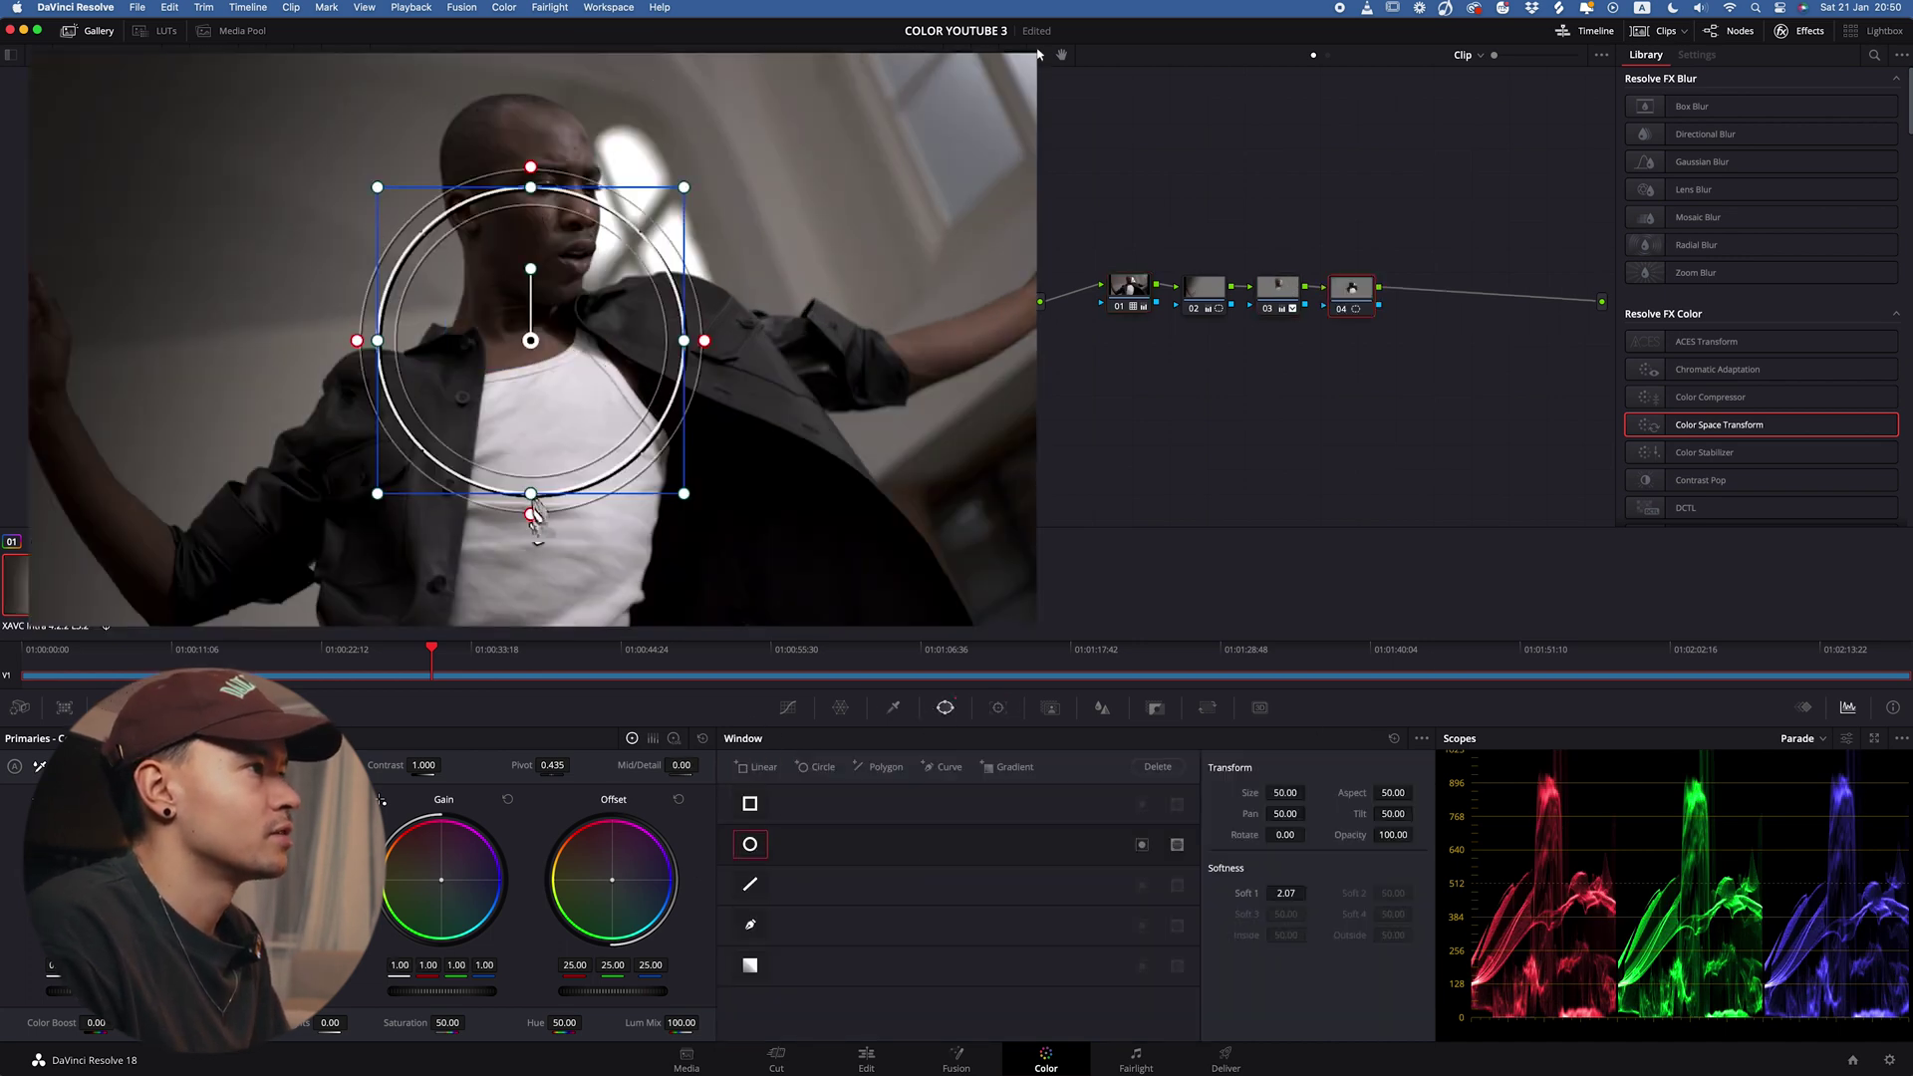
Step: Shape node 04's circle around the man with size 57.37, aspect 47.71 and softness 18, and darken outside it with inverted window and Gamma -0.04
left_click_drag(530, 518, 521, 558)
left_click_drag(683, 340, 1017, 329)
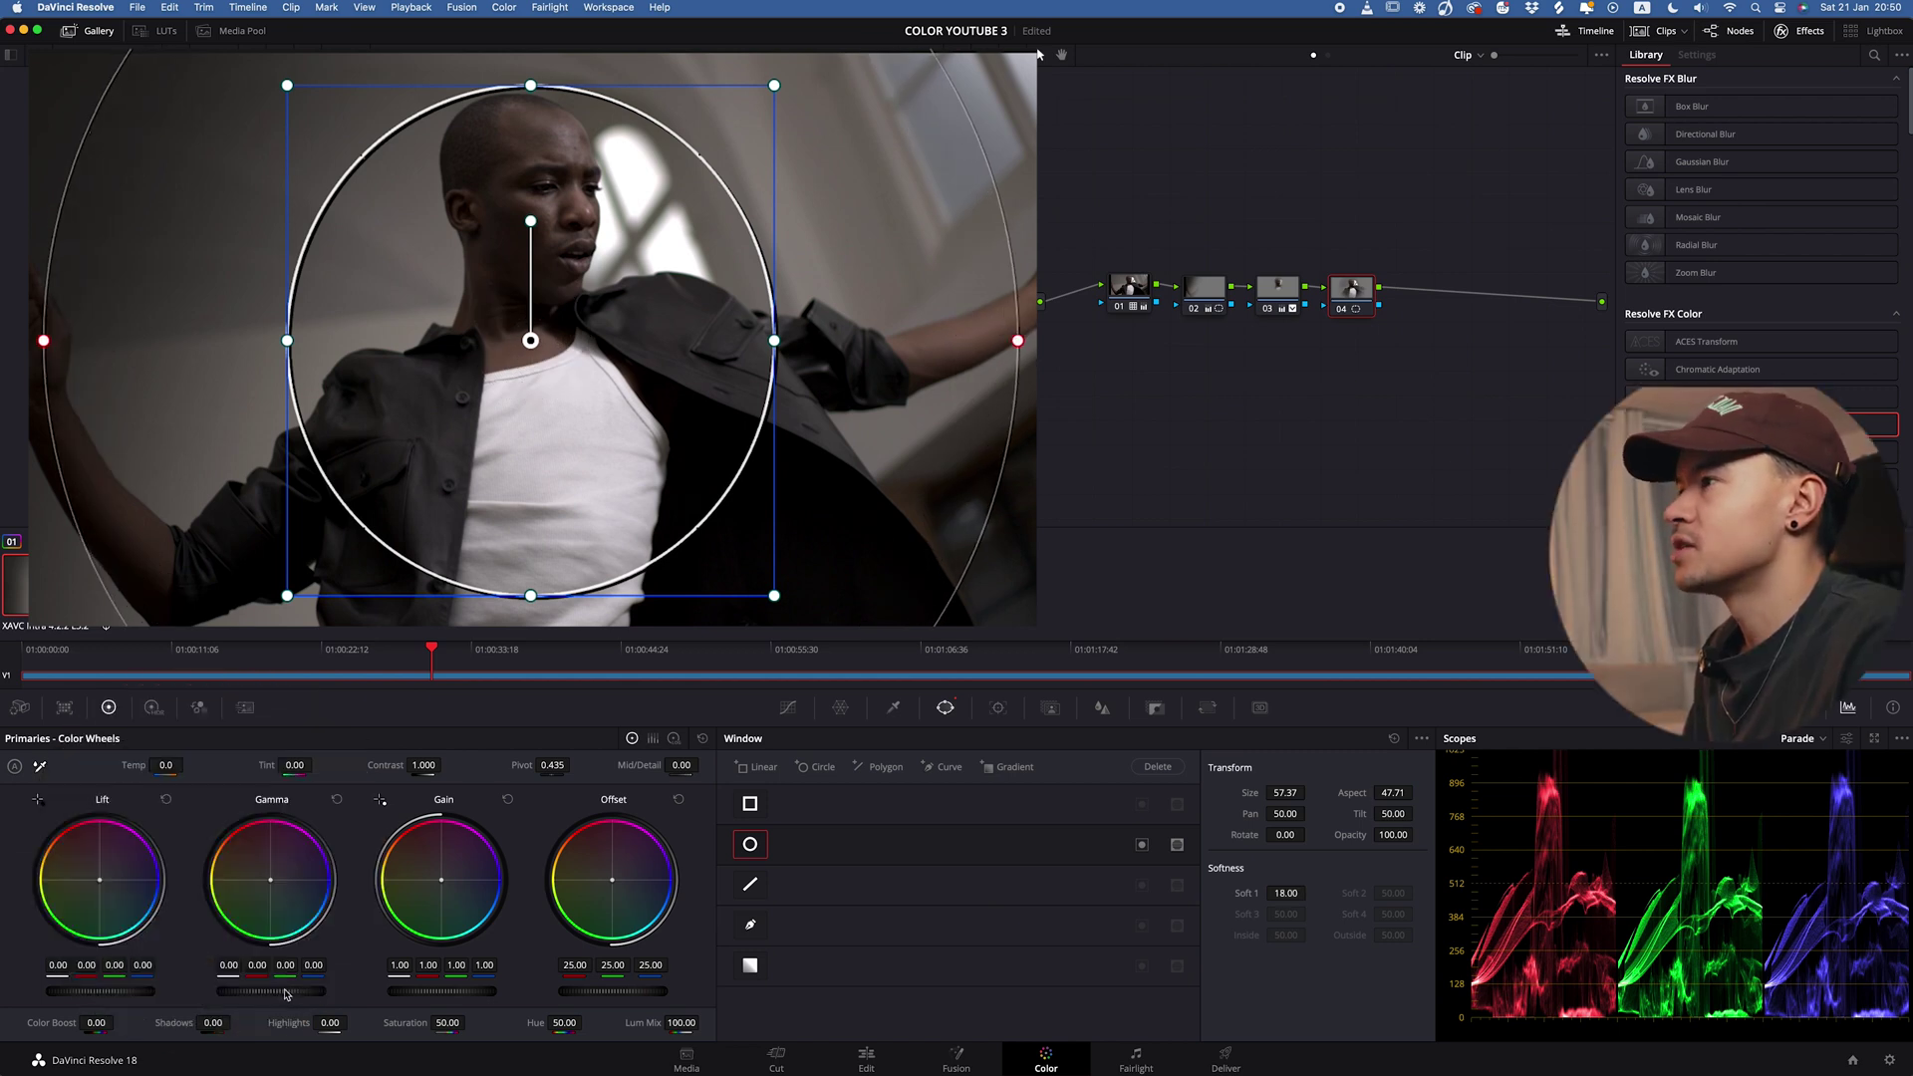
left_click_drag(283, 993, 264, 993)
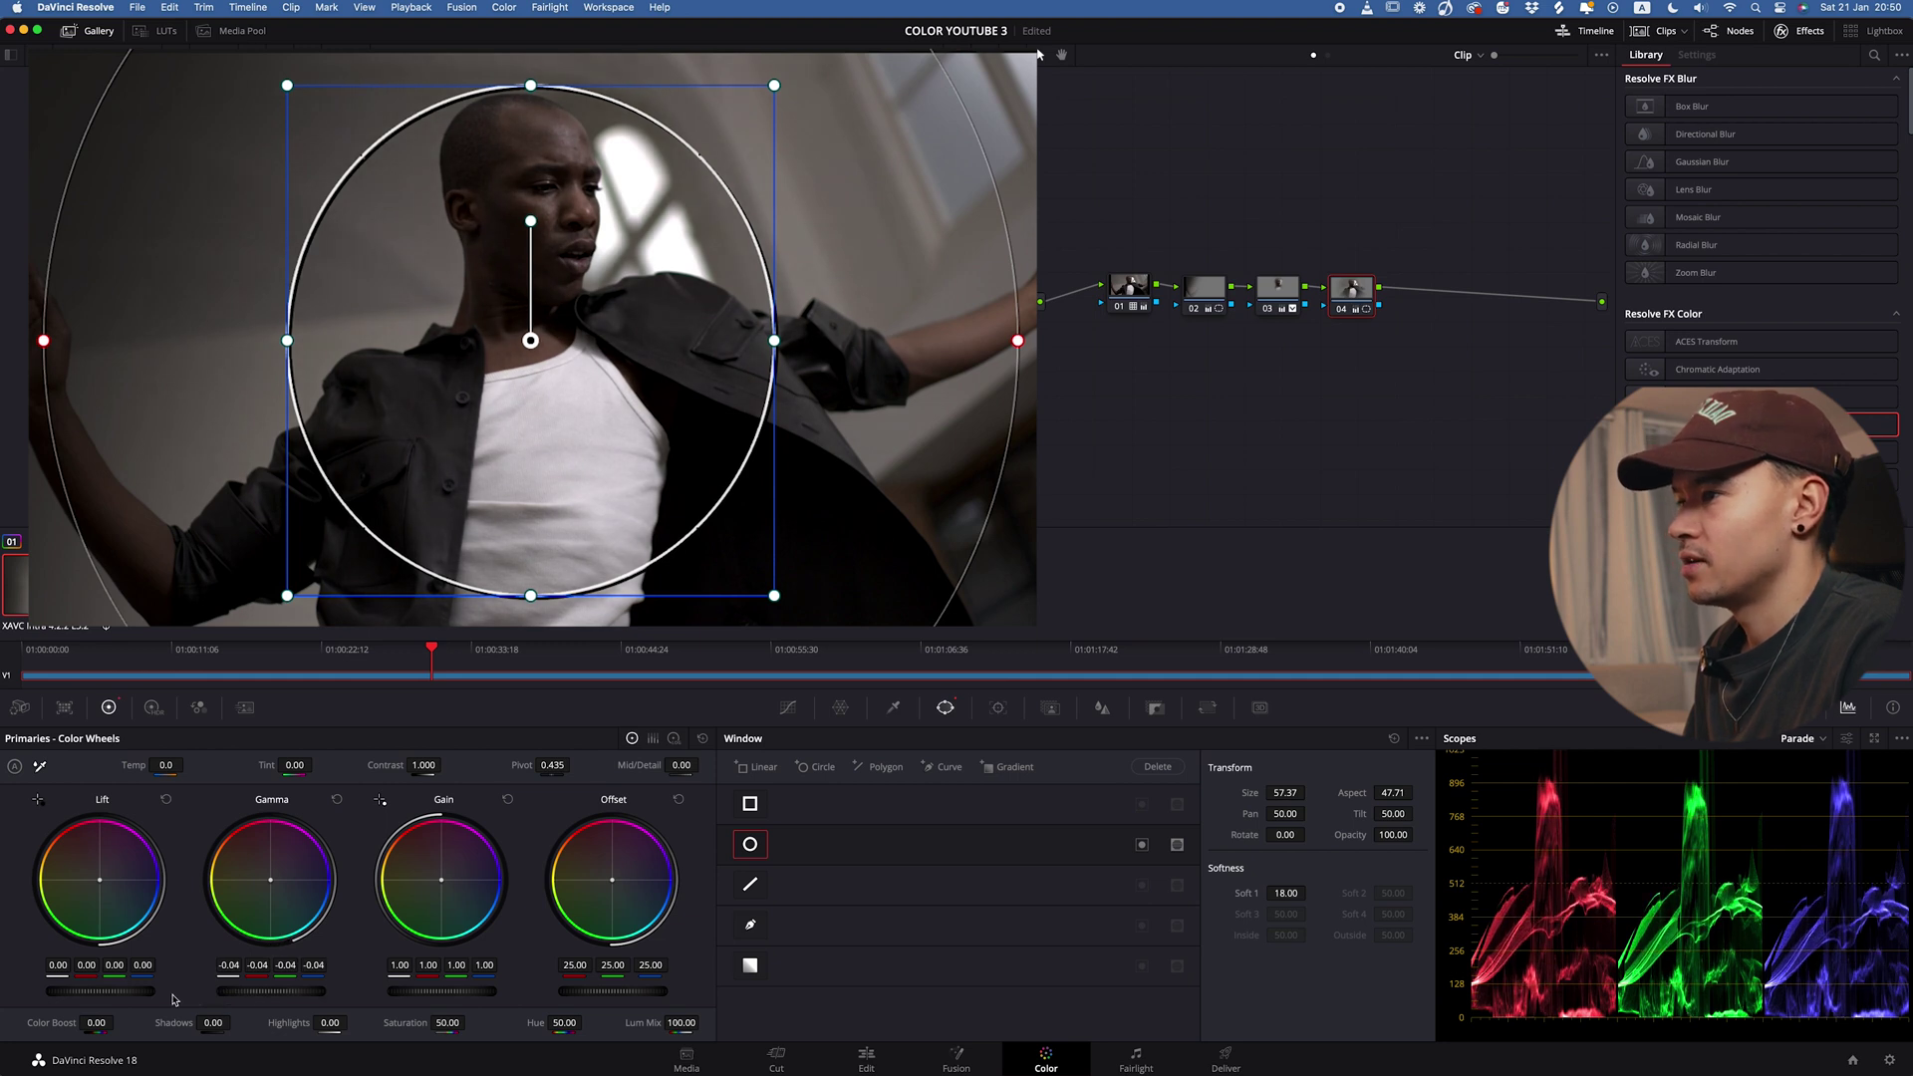
left_click(1142, 845)
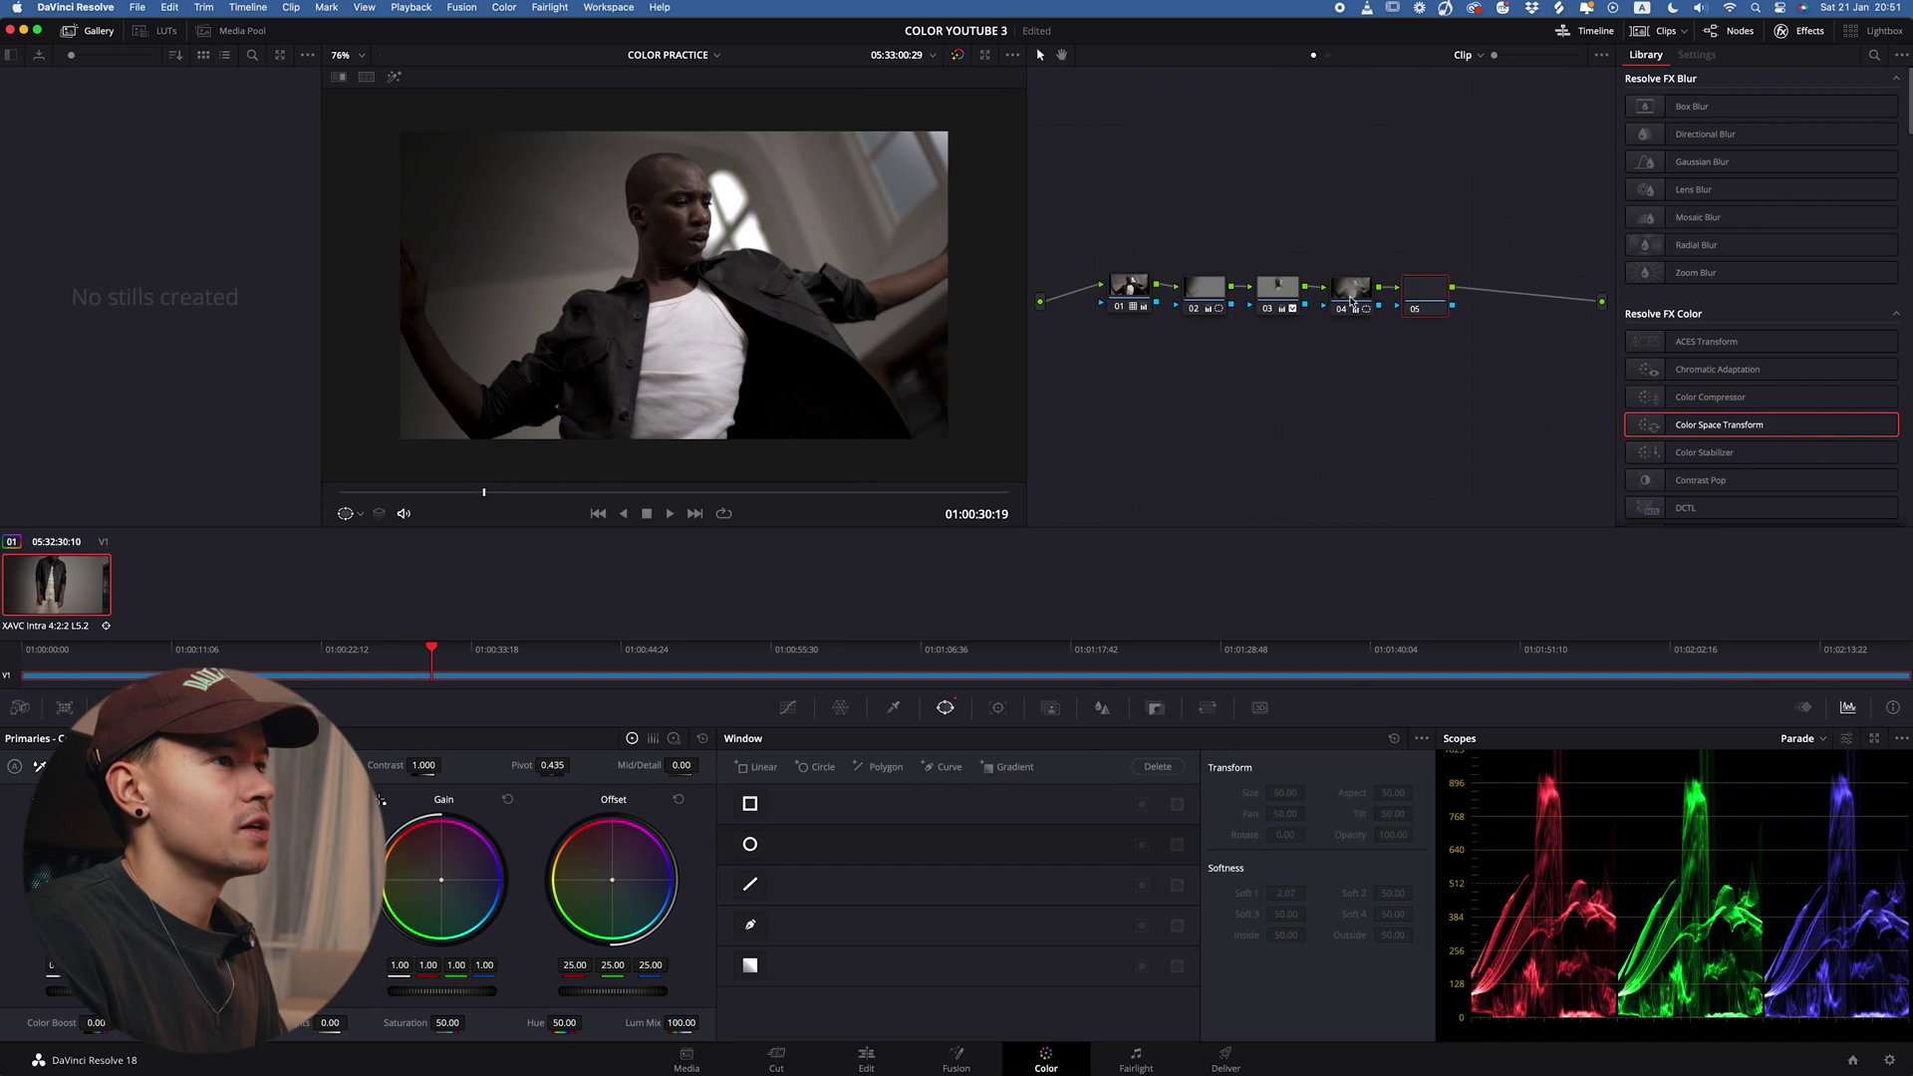
Step: On node 05, draw a closed curve window over the jacket and background window, set its outside softness to 3.84 and raise the Gain
left_click_drag(1421, 295, 1434, 296)
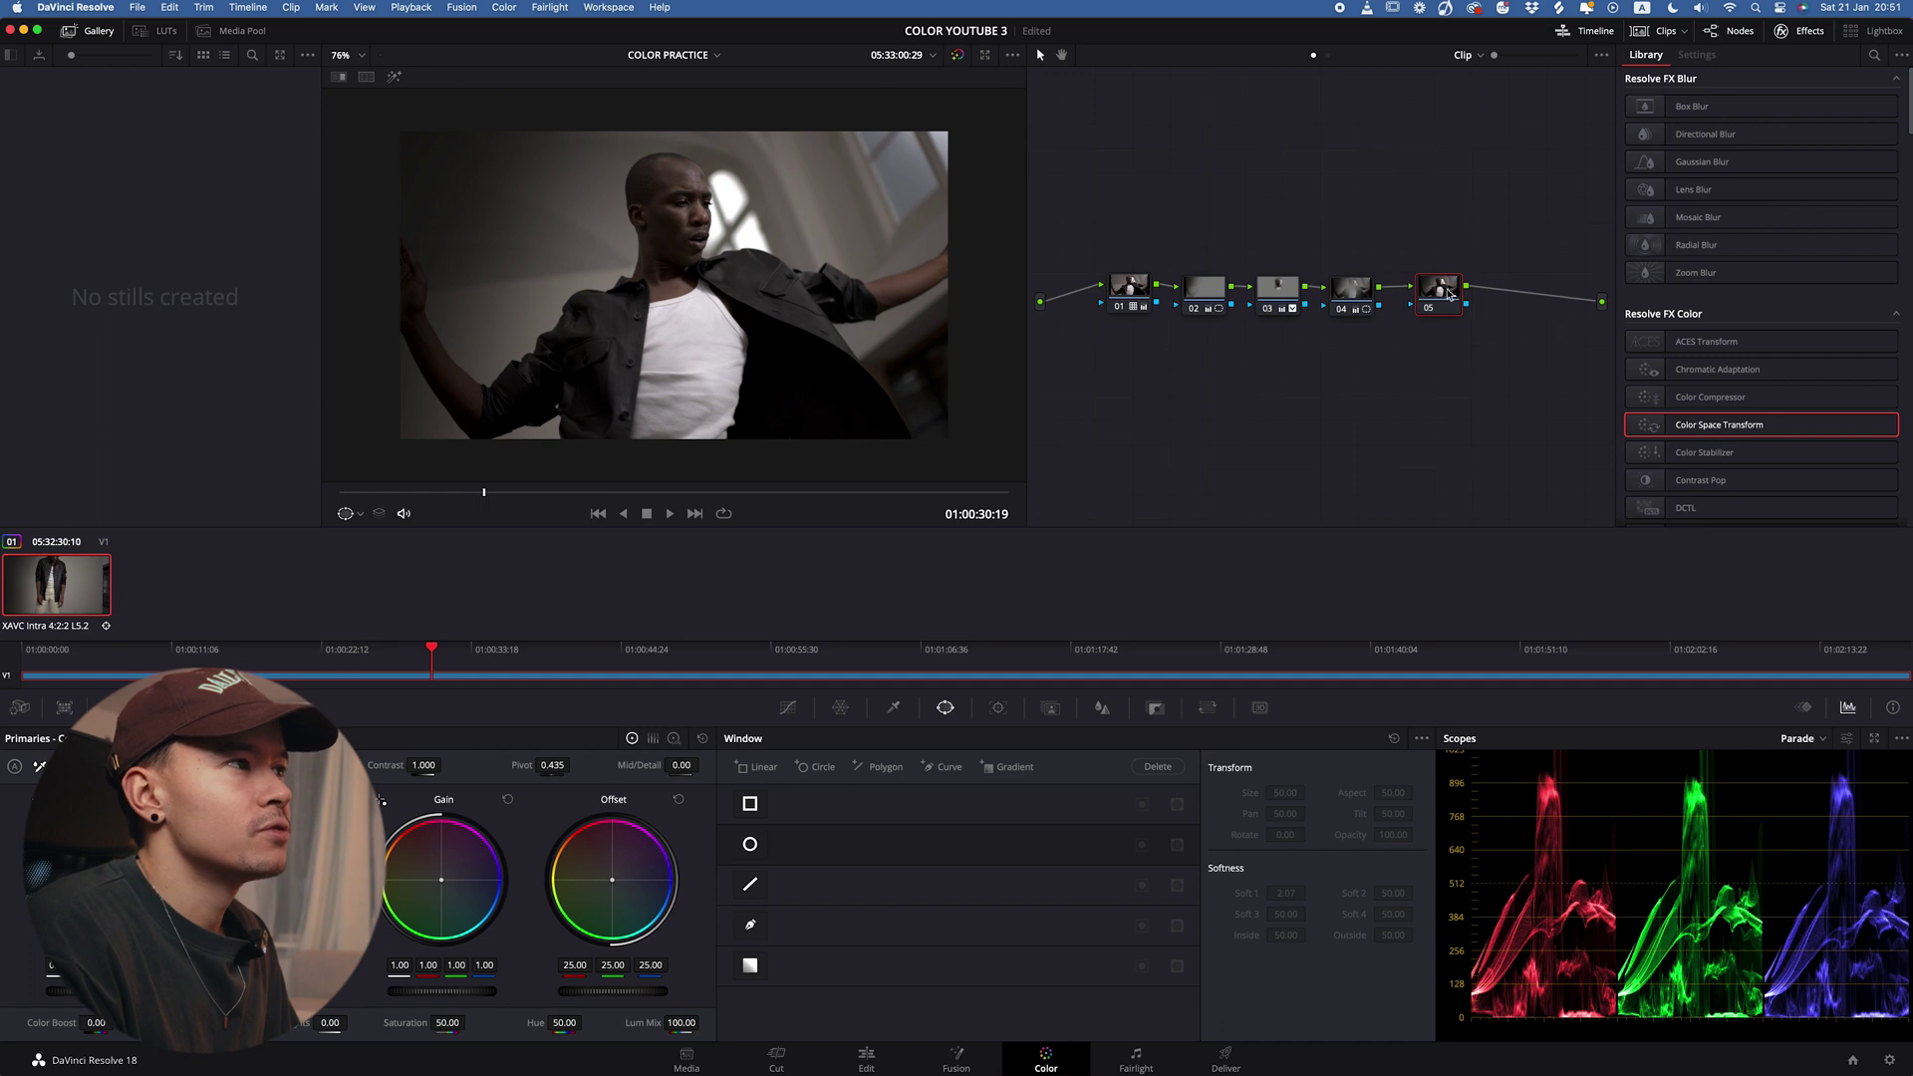
left_click_drag(1449, 293, 1438, 299)
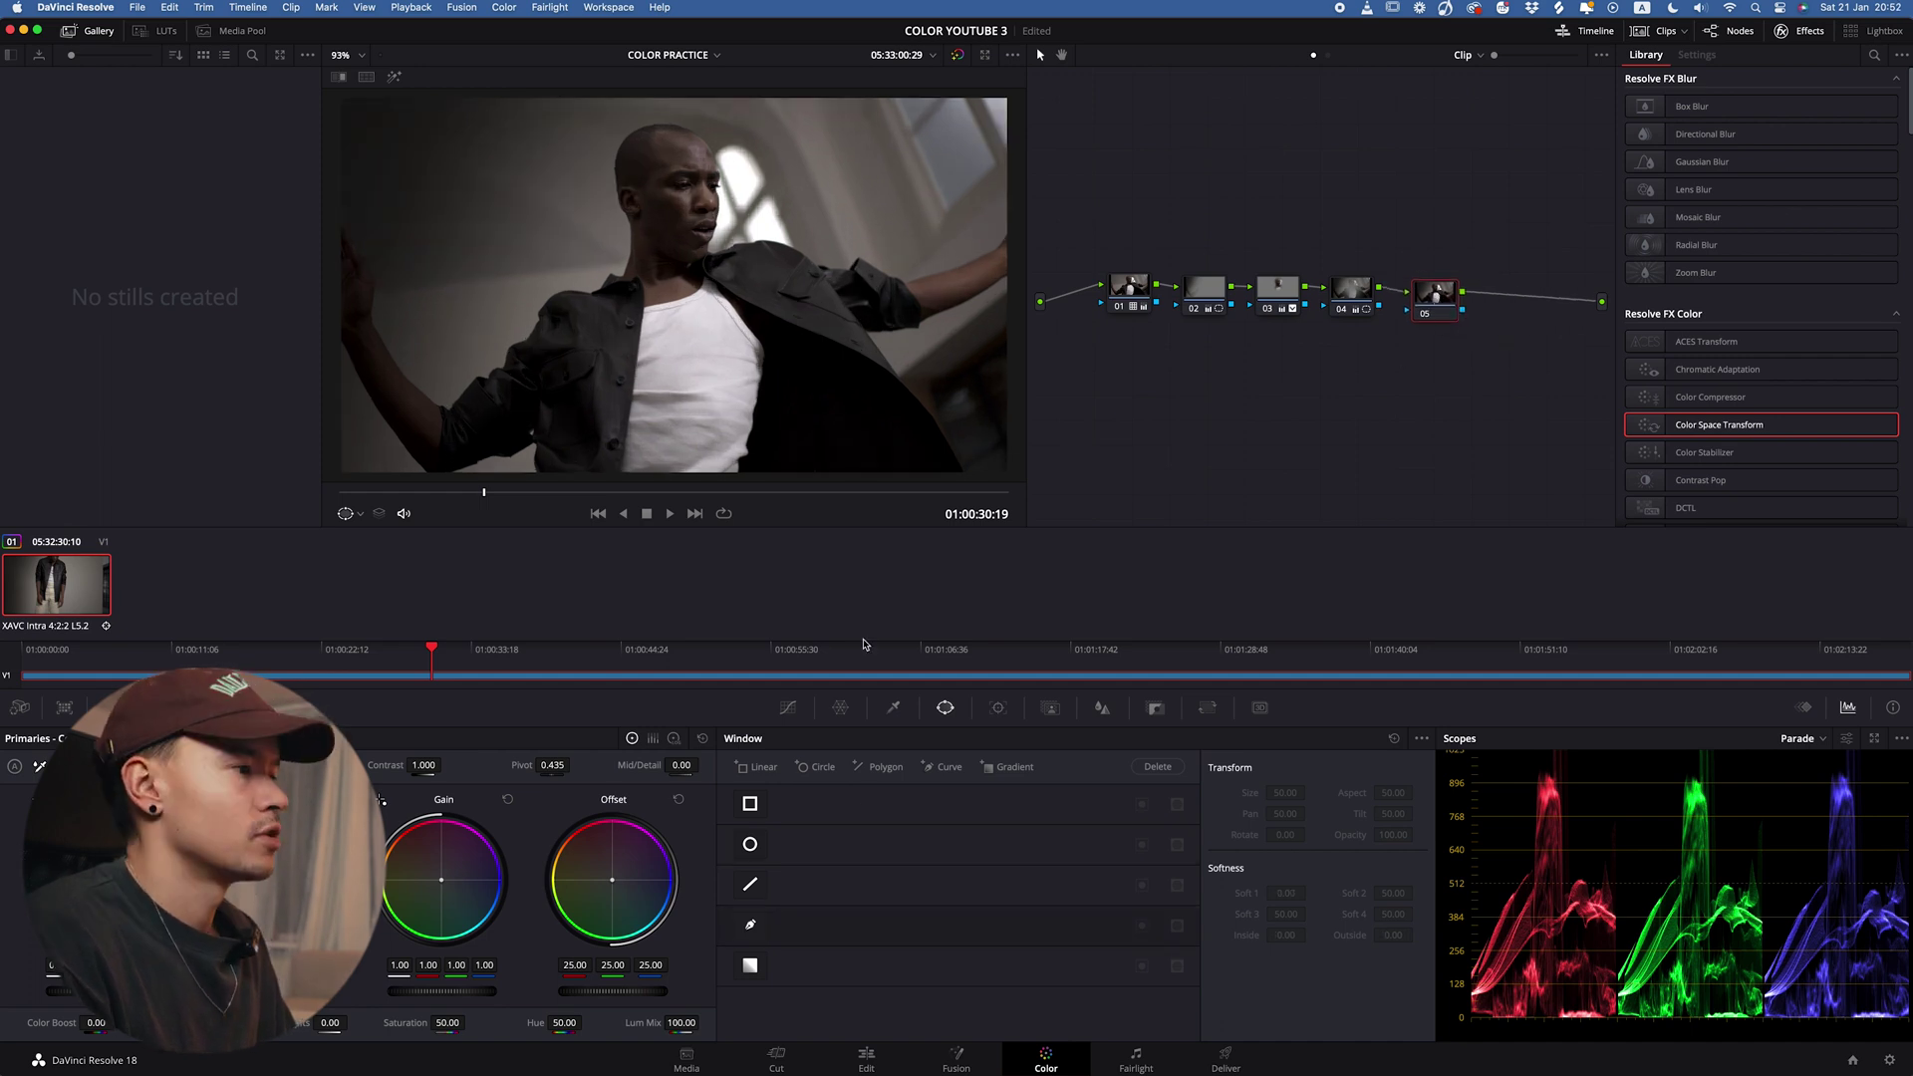
left_click(750, 924)
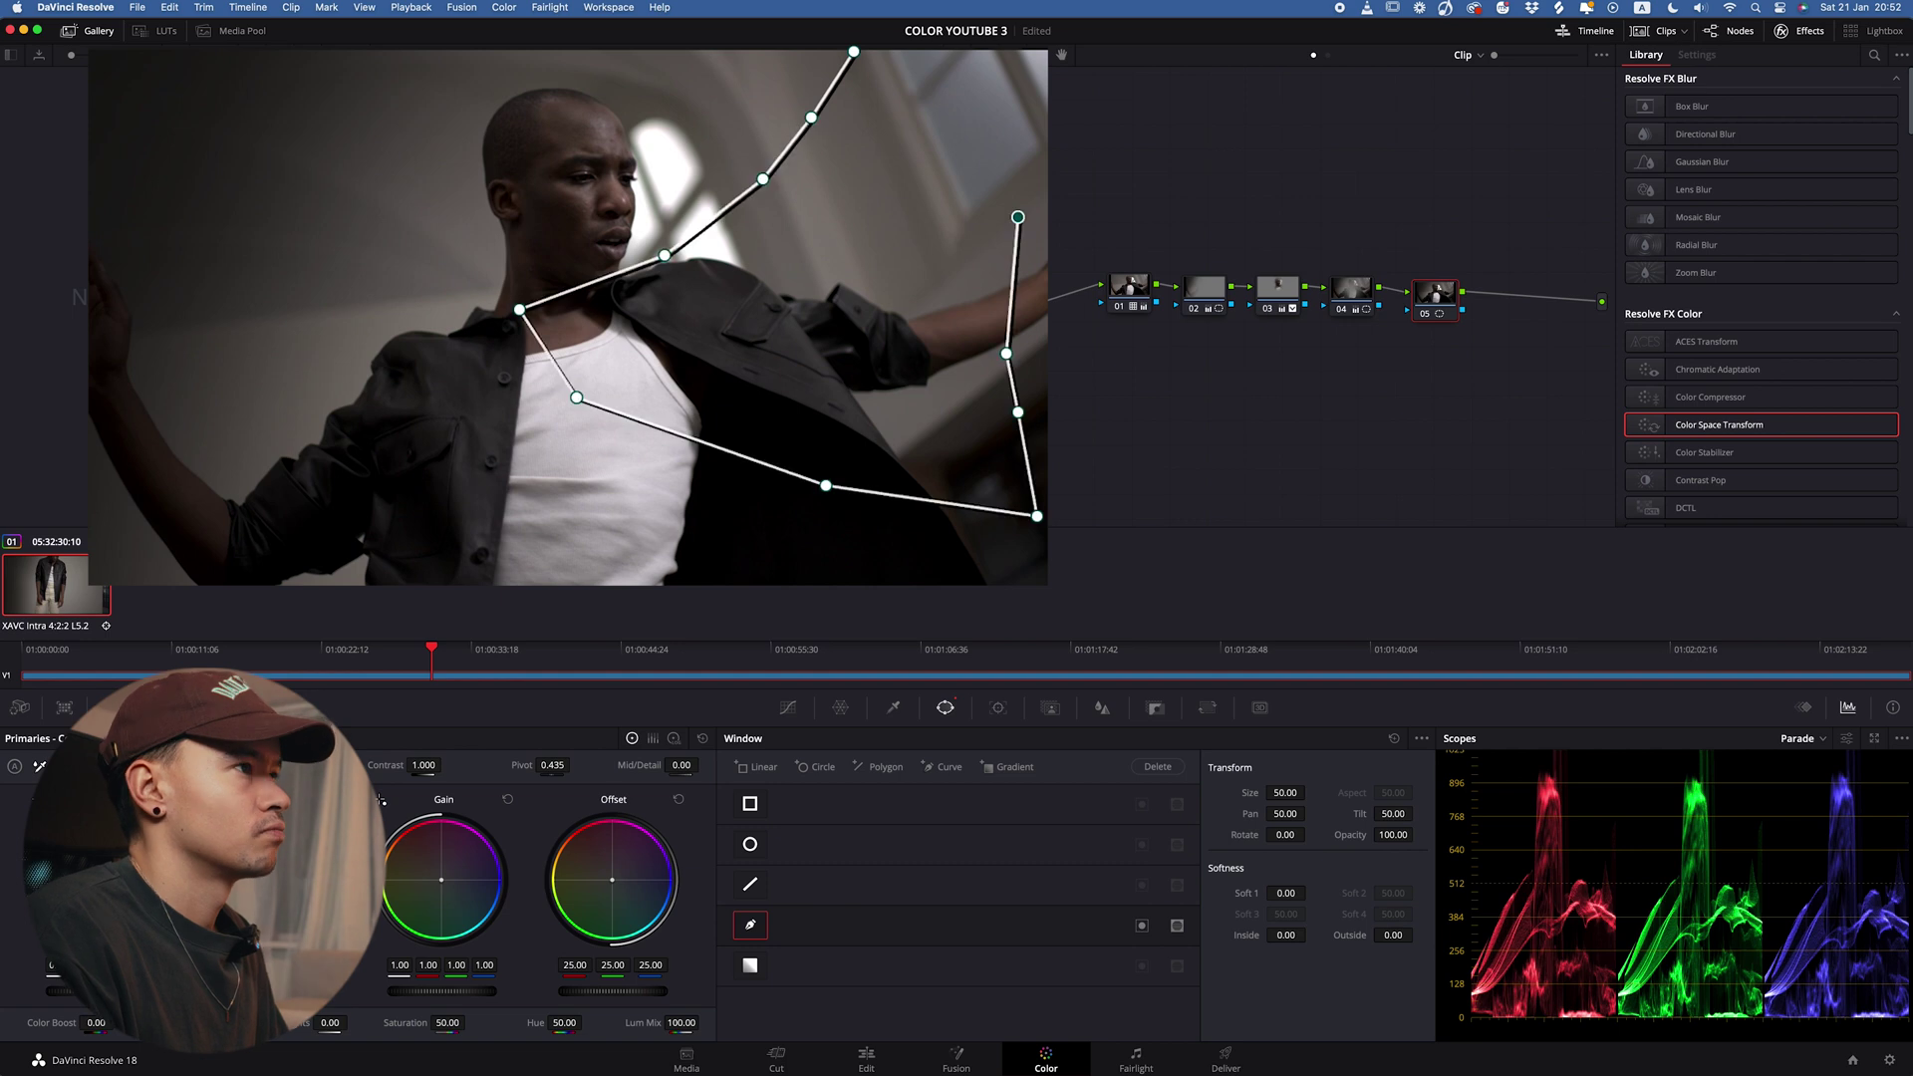
left_click(1048, 171)
left_click(856, 51)
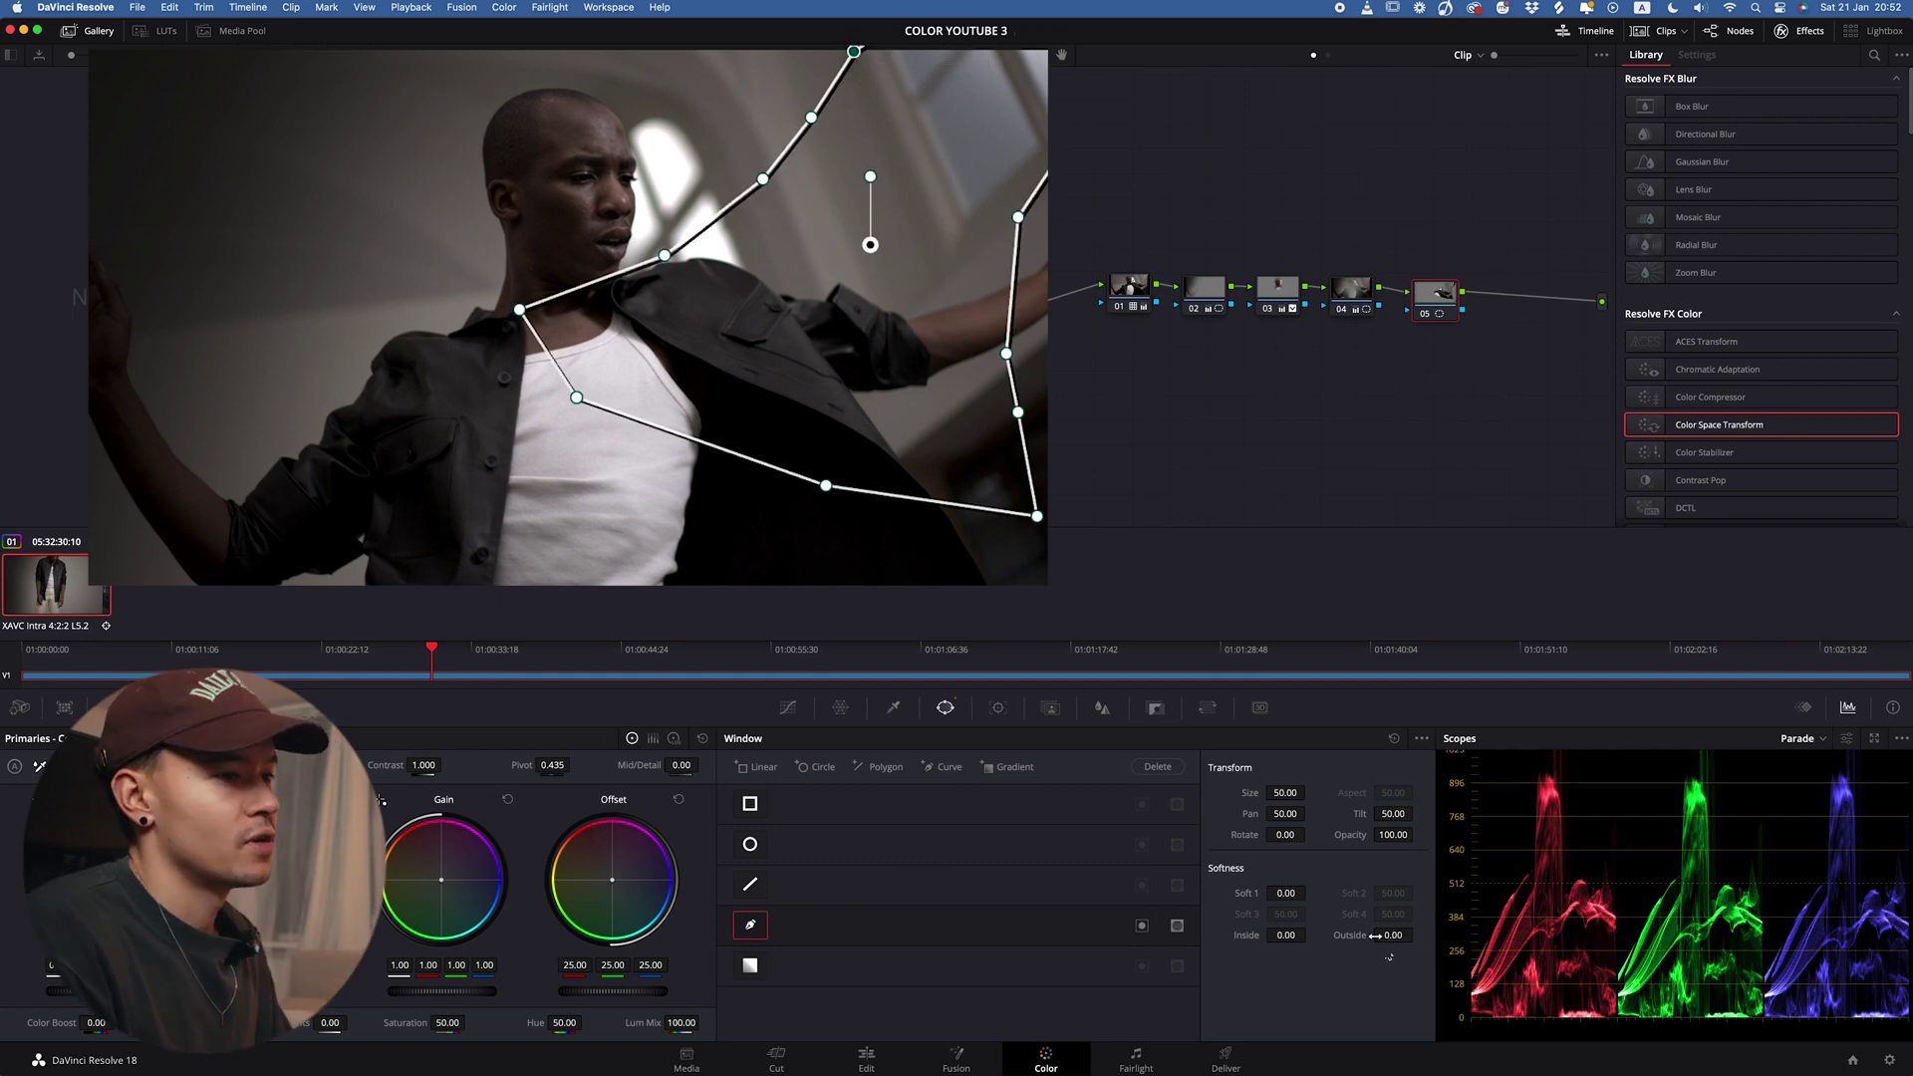
left_click_drag(1390, 936, 1390, 936)
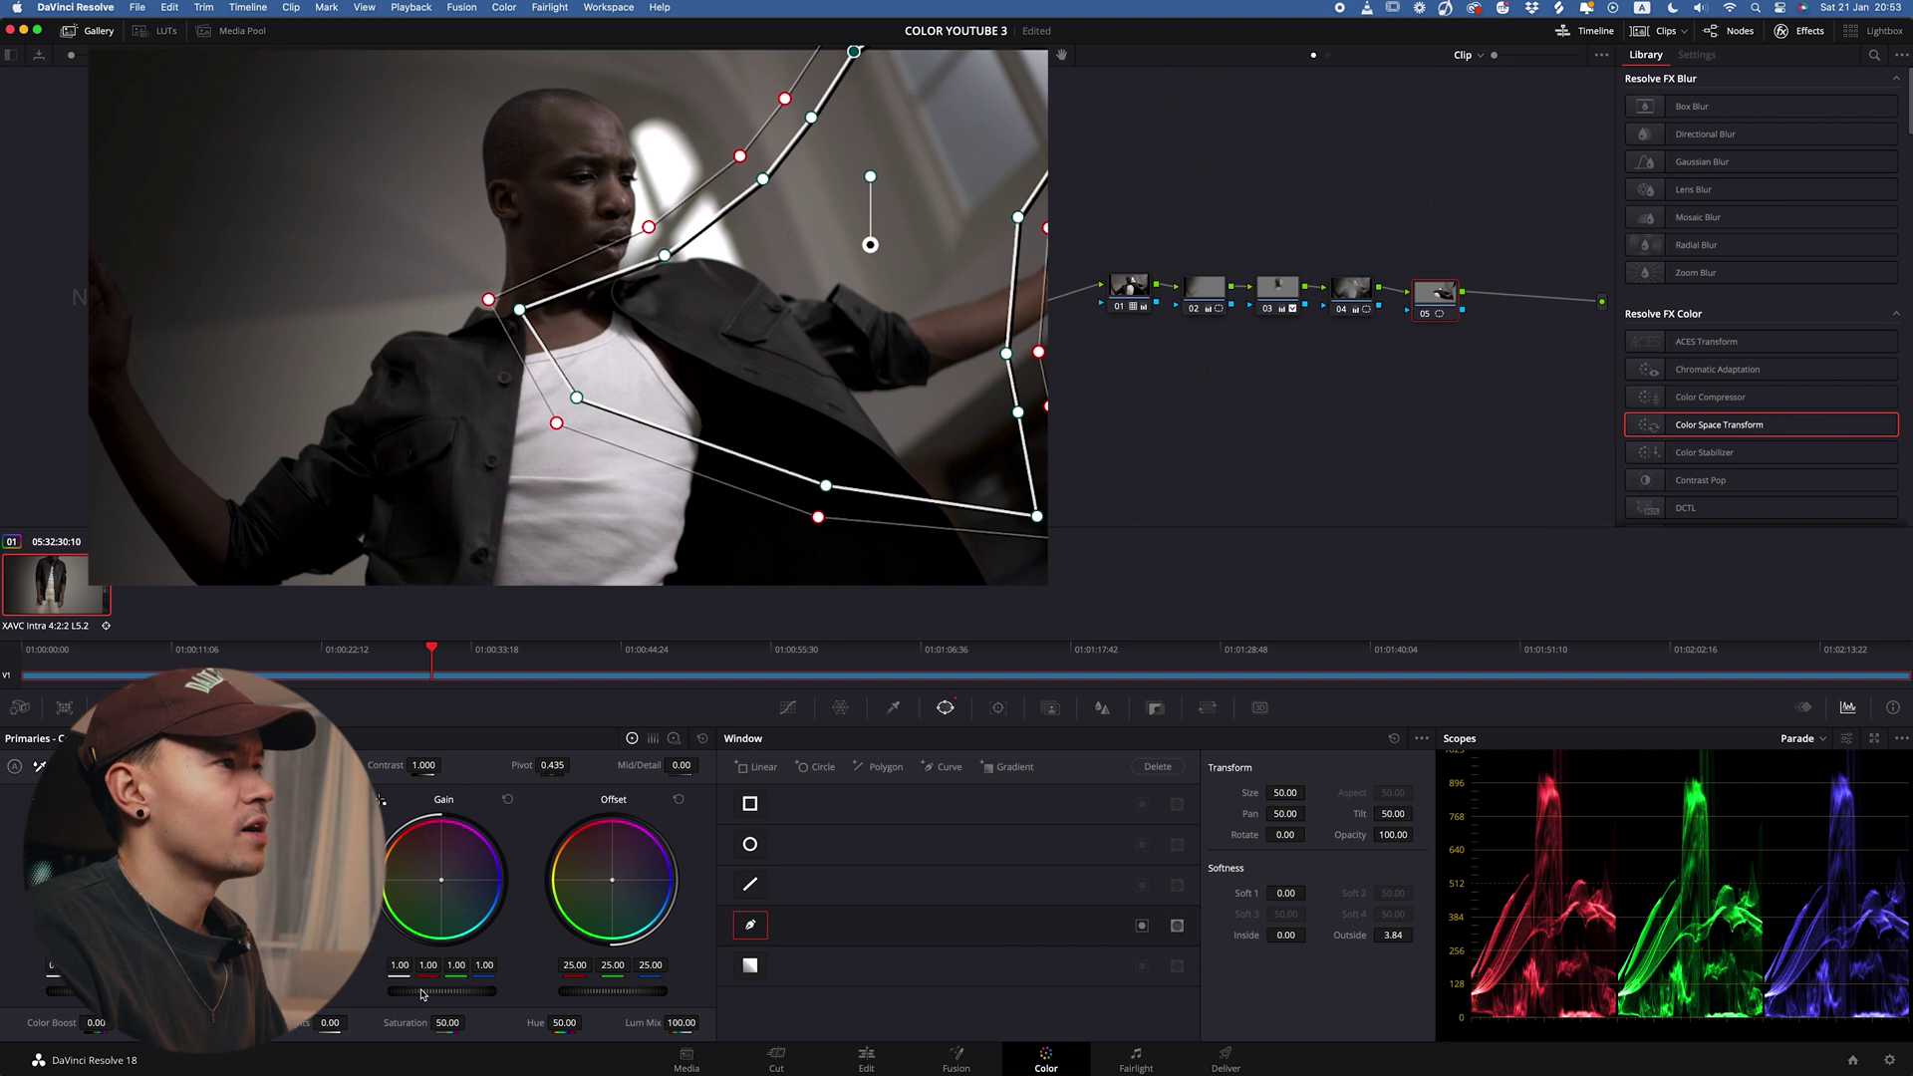
left_click_drag(421, 993, 495, 995)
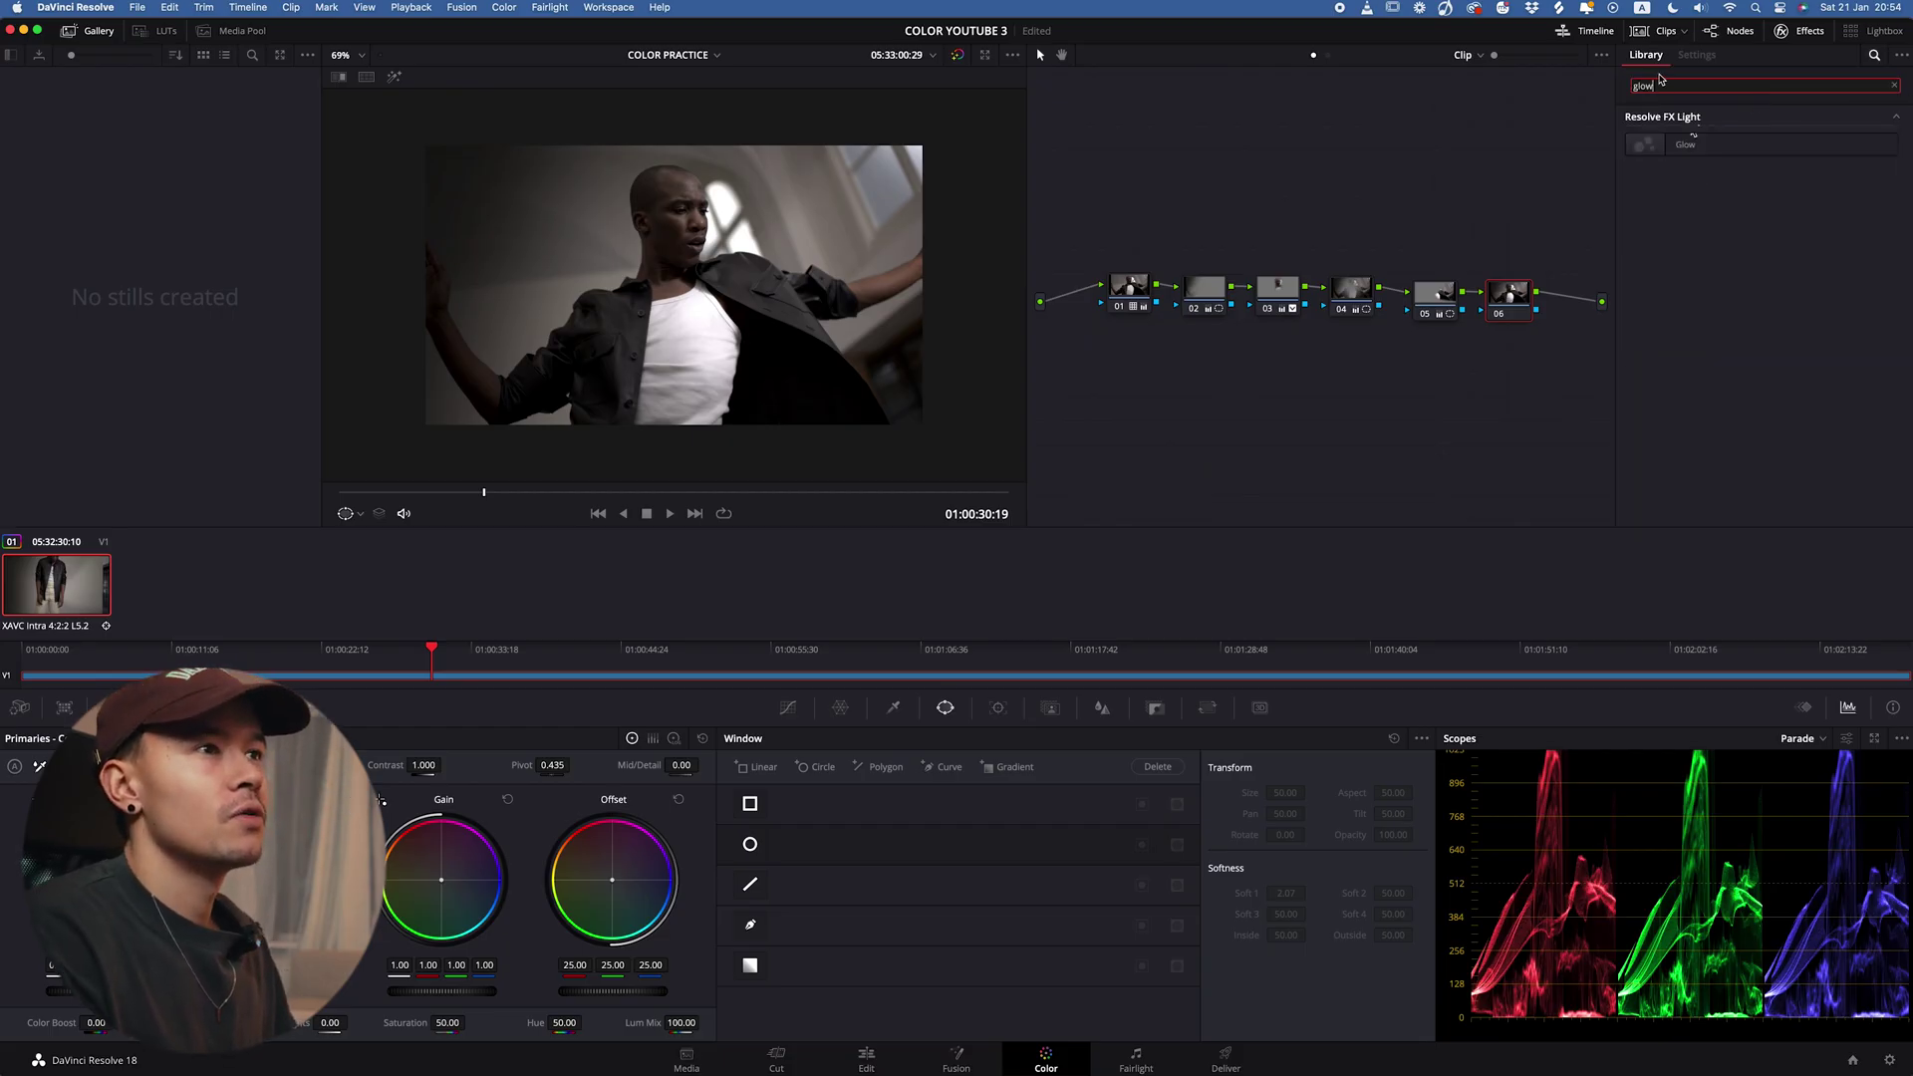
Step: Apply the Glow effect to node 06 with shine threshold 0.881, gain 0.202 and gamma 0.893
left_click_drag(1684, 145, 1519, 297)
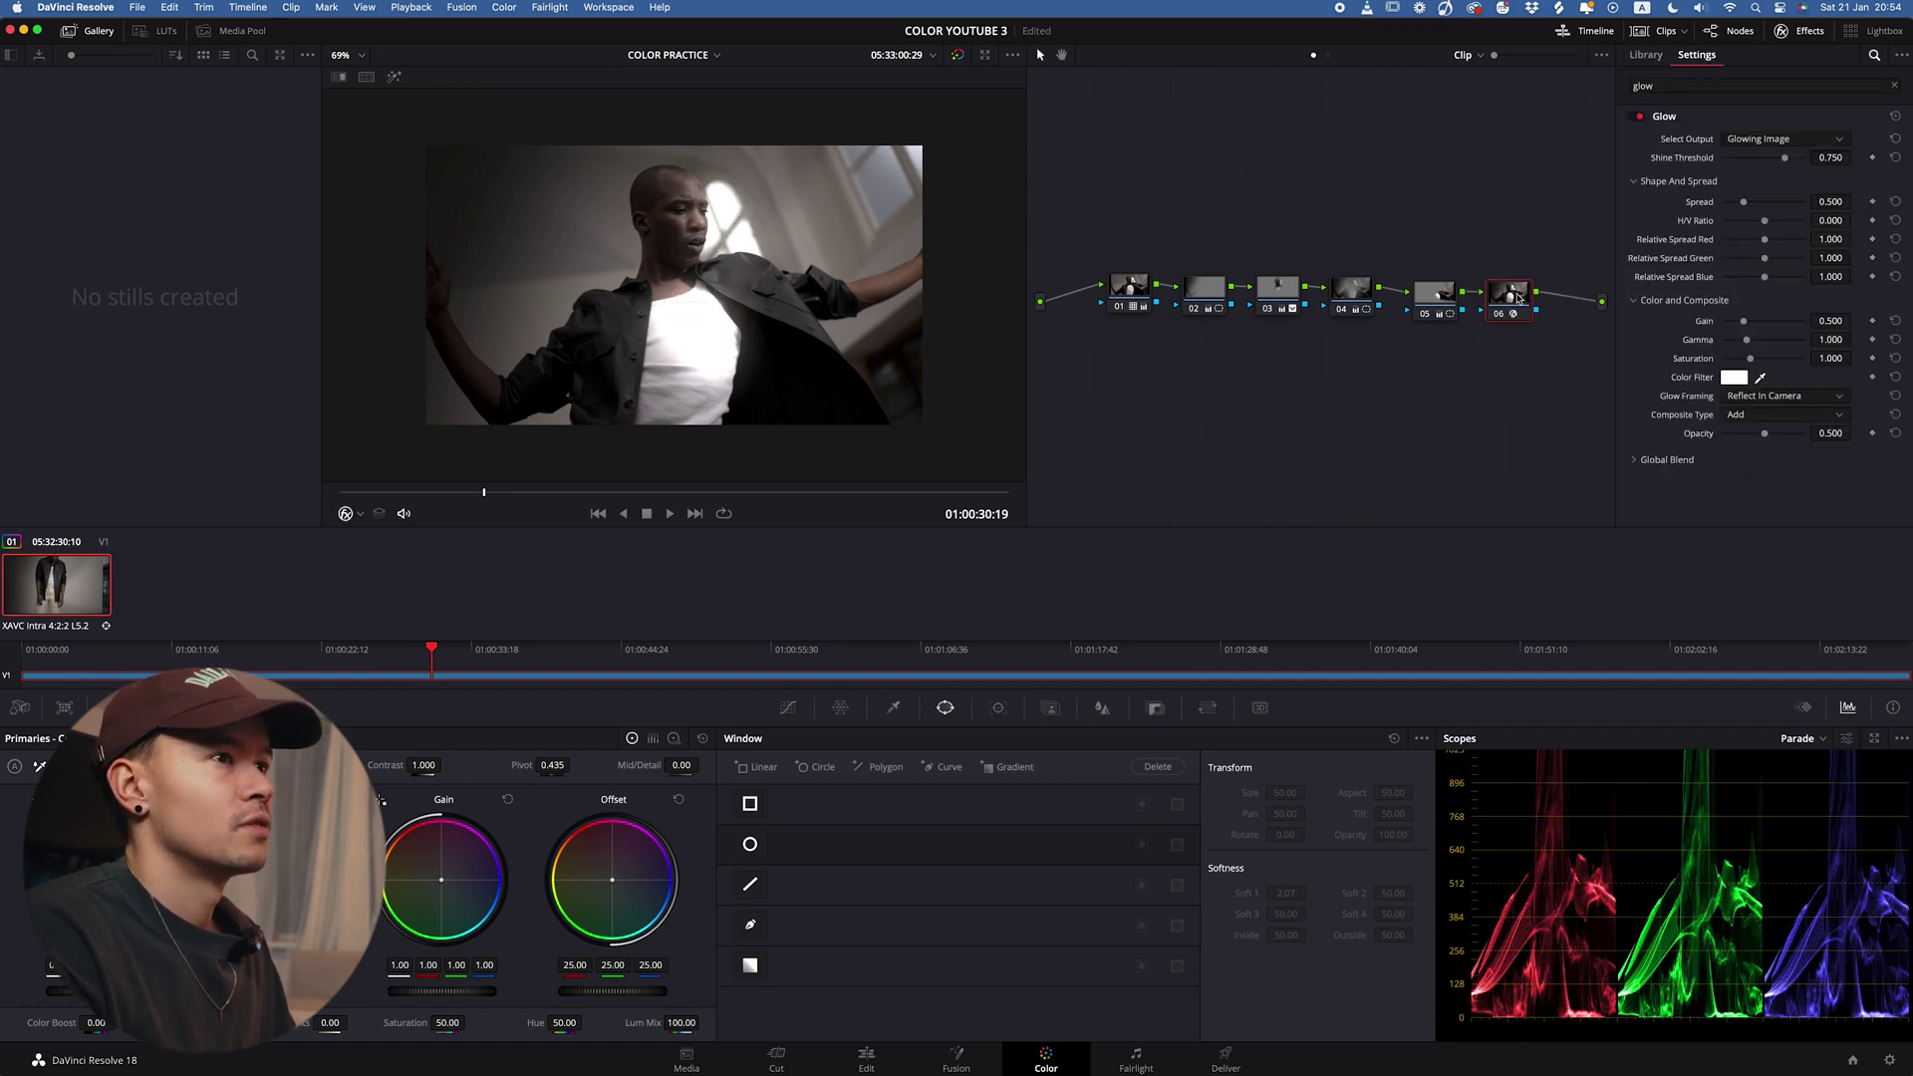
mouse_move(1743, 322)
left_mouse_down()
mouse_move(1728, 326)
mouse_move(1775, 344)
mouse_move(1742, 345)
left_mouse_up()
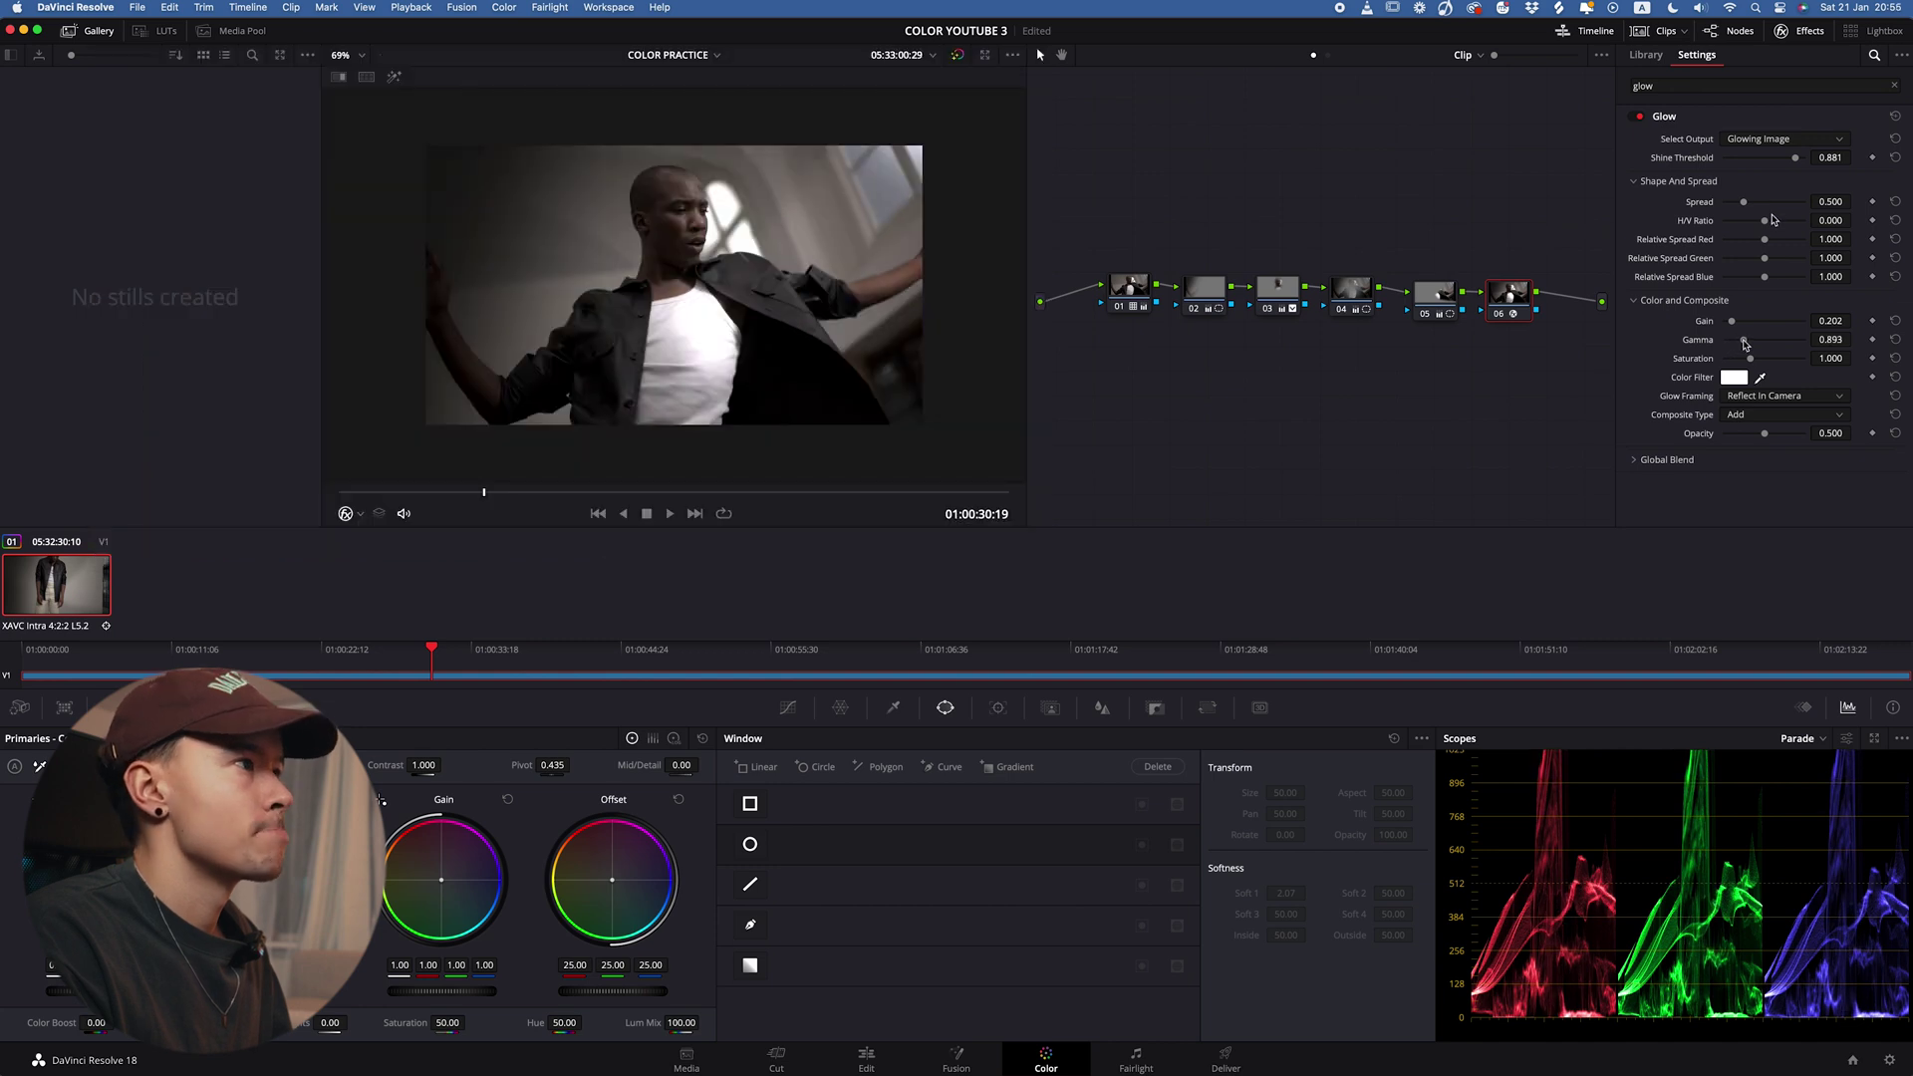
mouse_move(1765, 222)
left_mouse_down()
mouse_move(1790, 223)
mouse_move(1749, 224)
left_mouse_up()
key("super+z")
key("super+z")
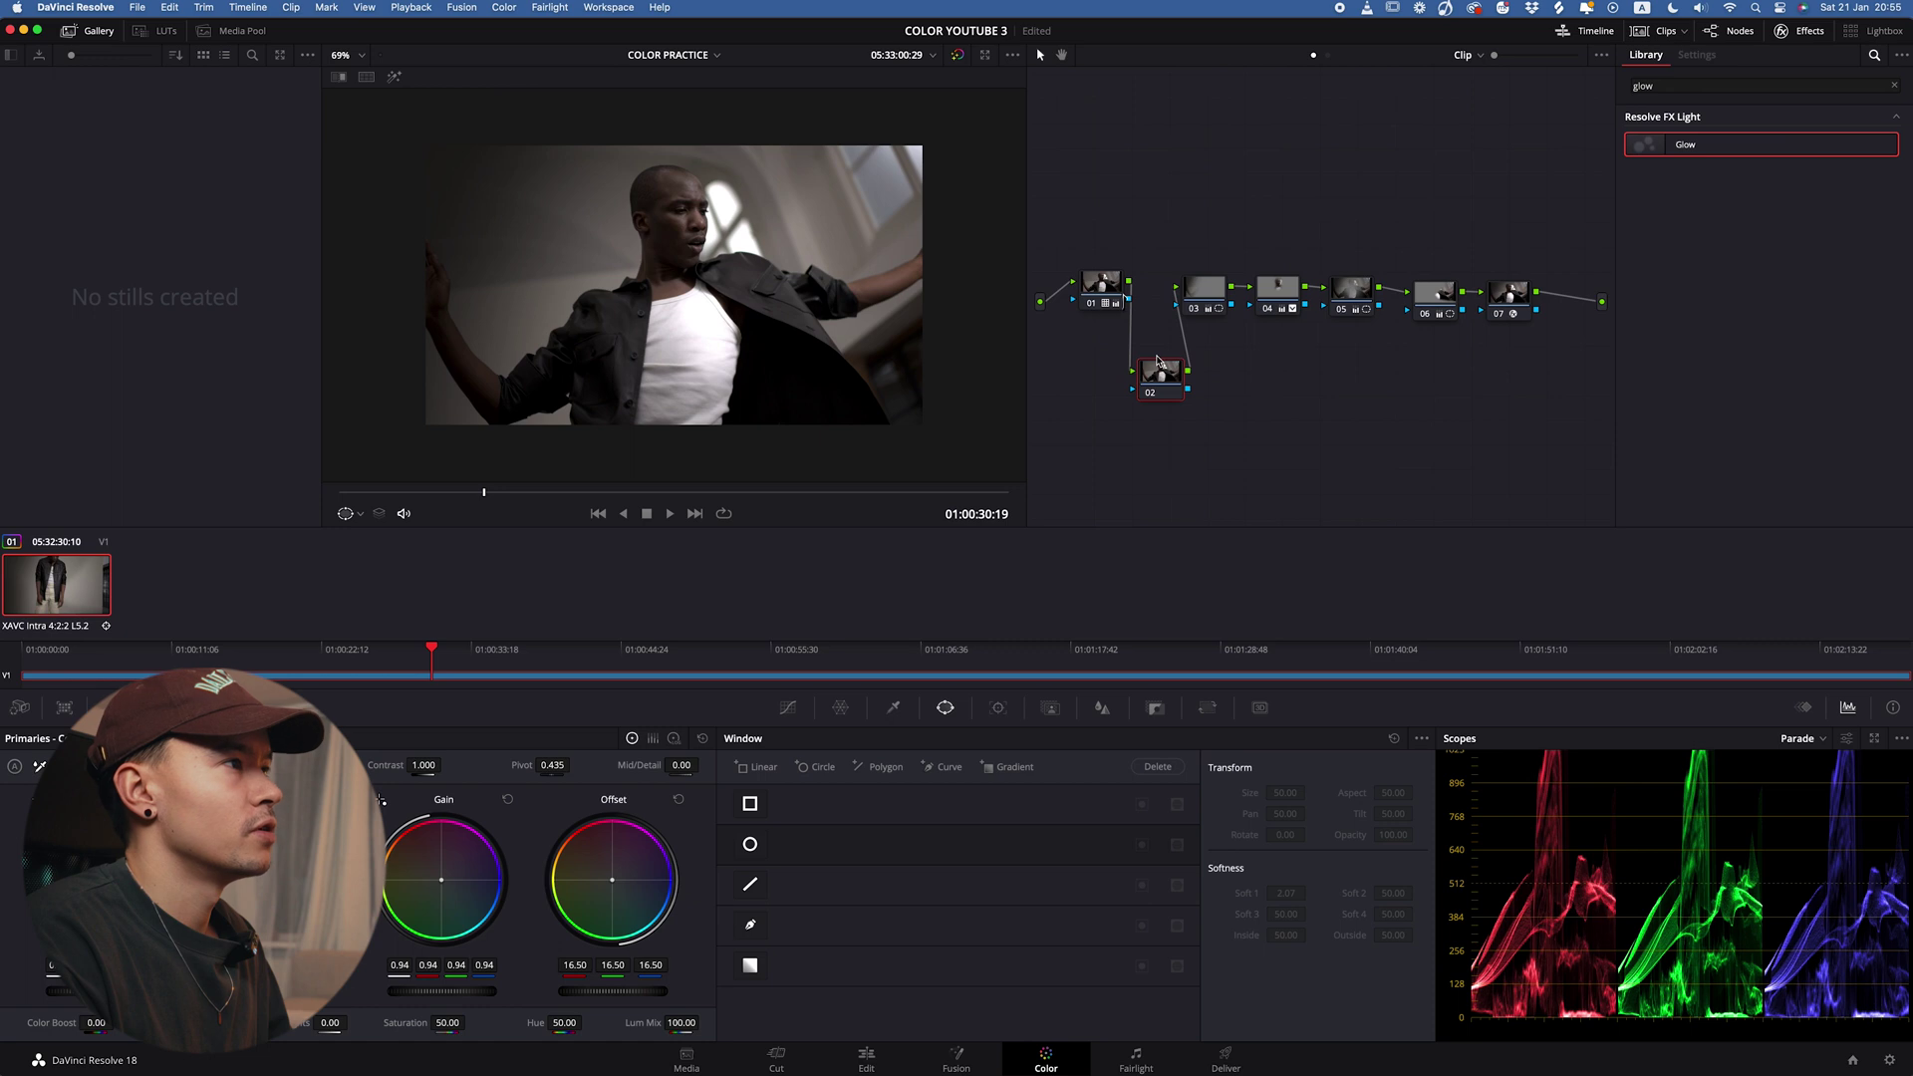
Step: On the node inserted after node 01, sample the man's forehead in the Hue Vs Sat curve and adjust the saturation of that skin hue
left_click(788, 707)
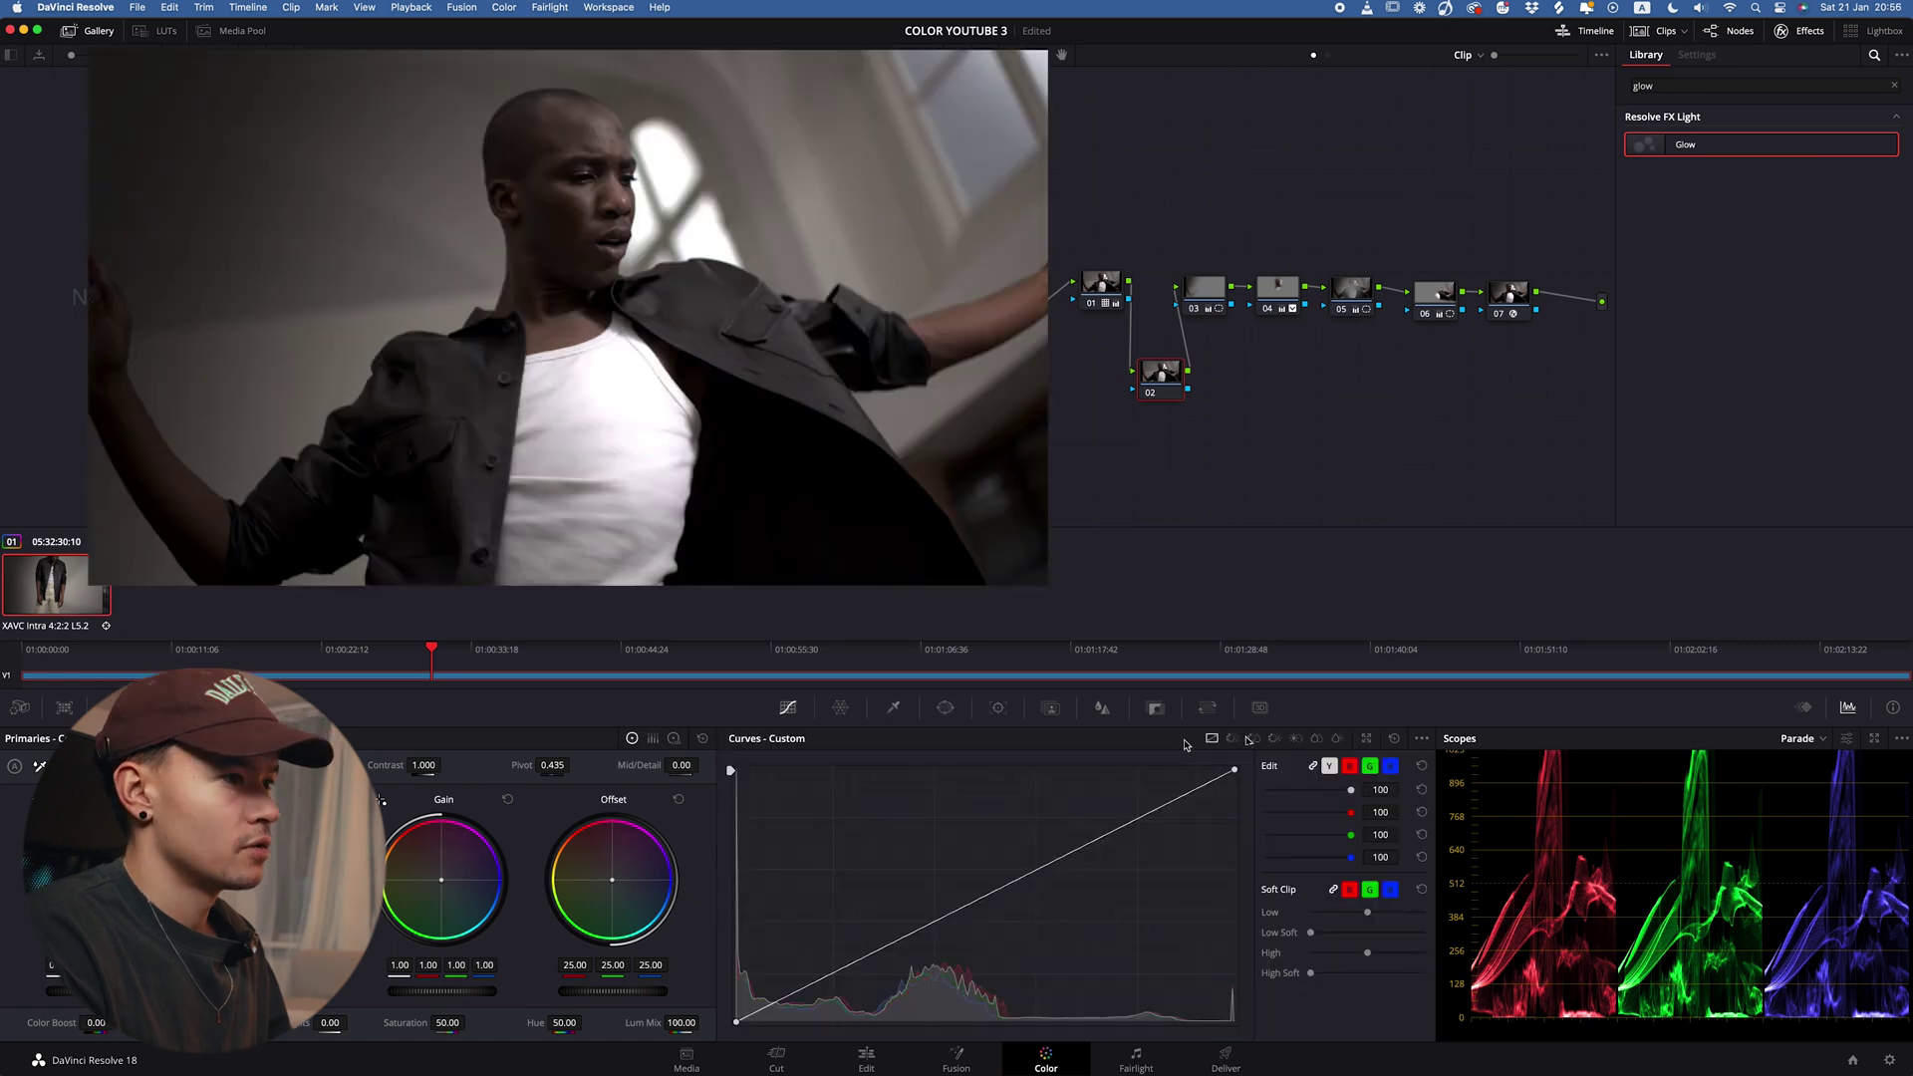
left_click(1249, 740)
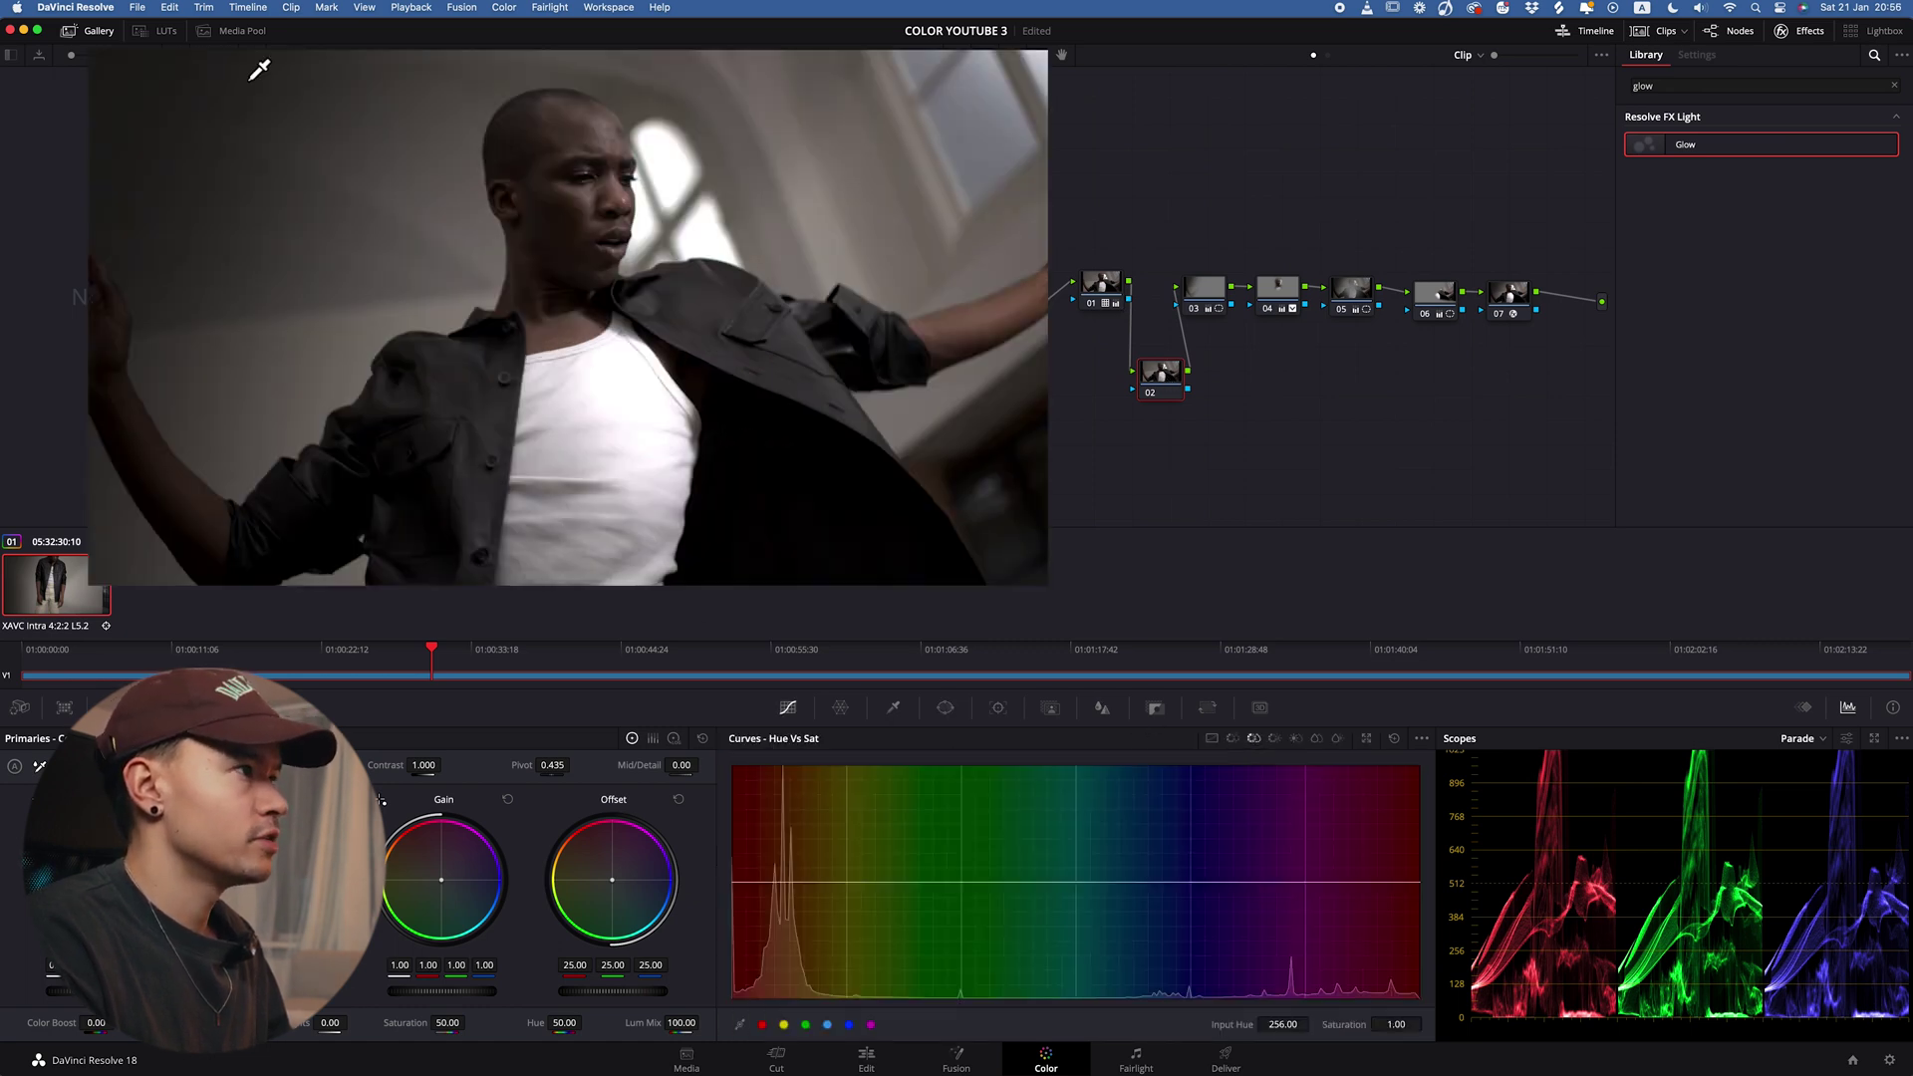
left_click(582, 116)
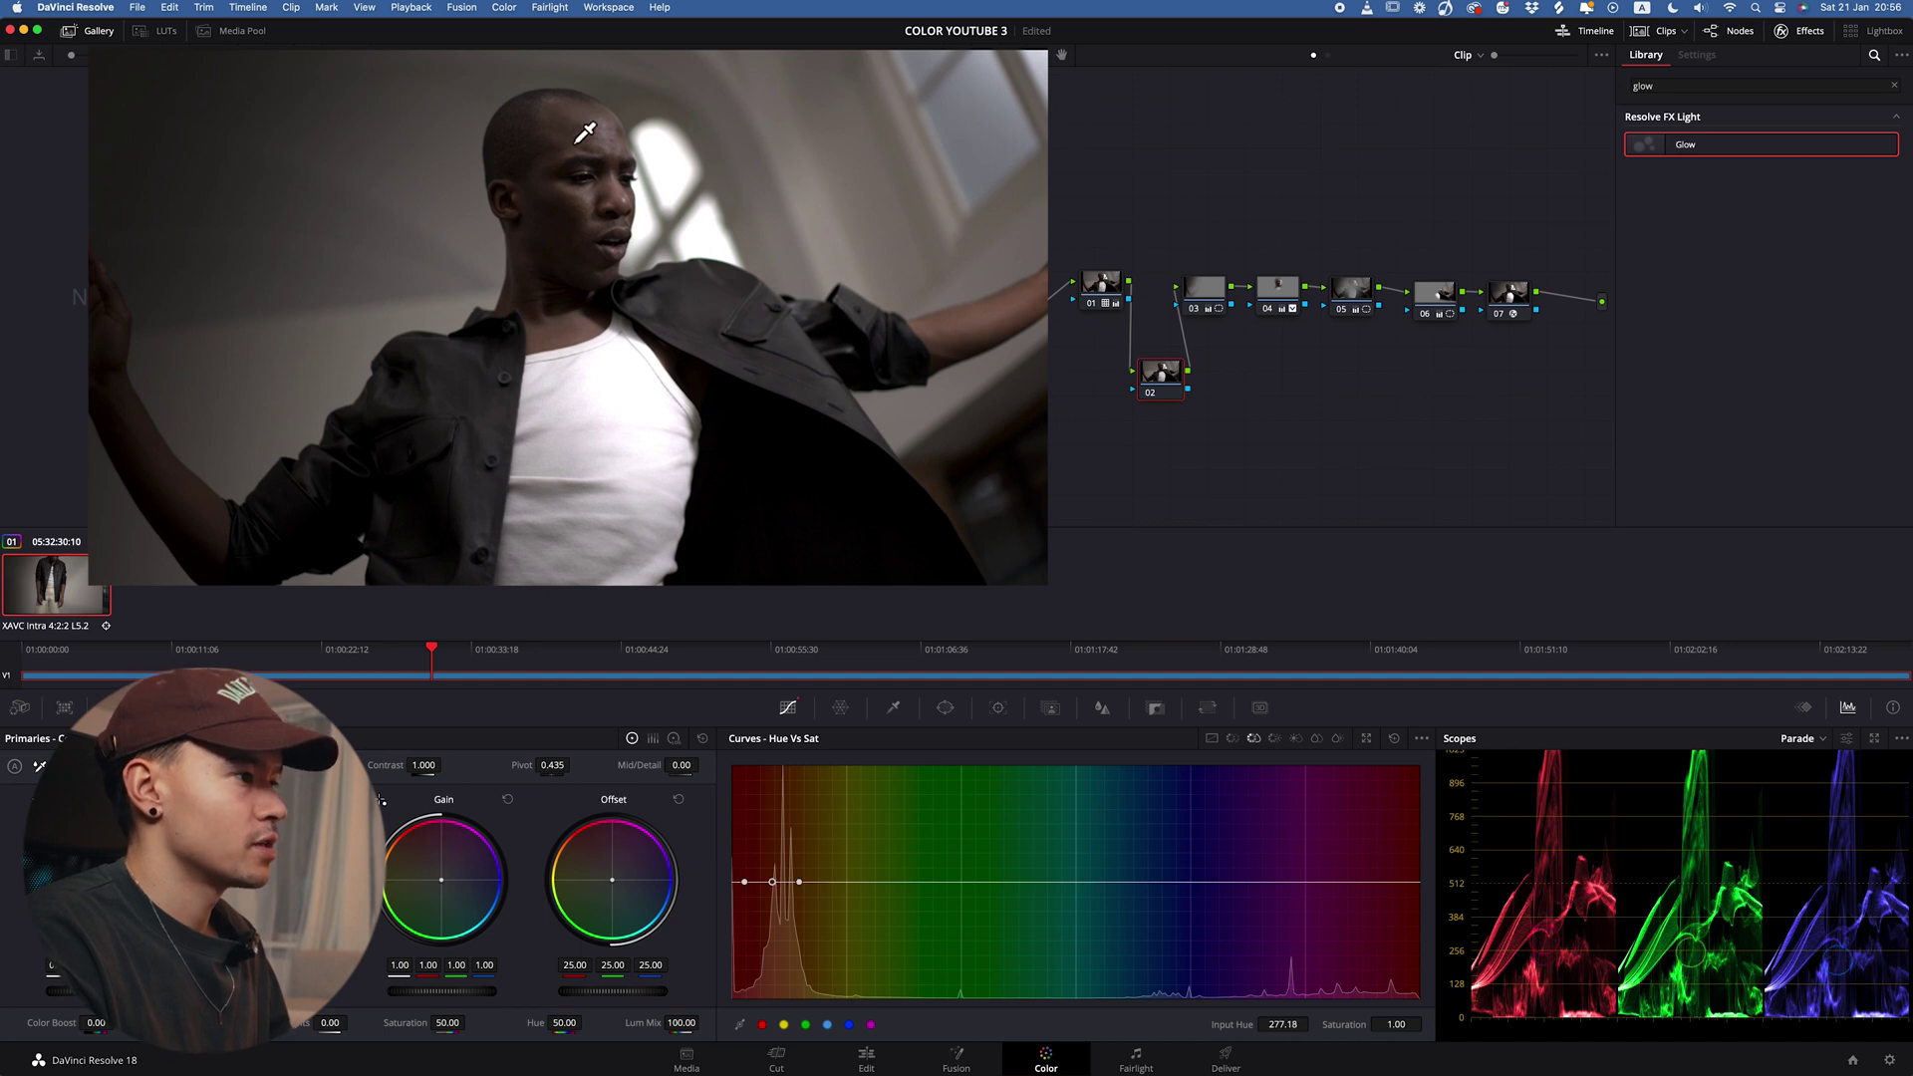
left_click_drag(774, 881, 814, 884)
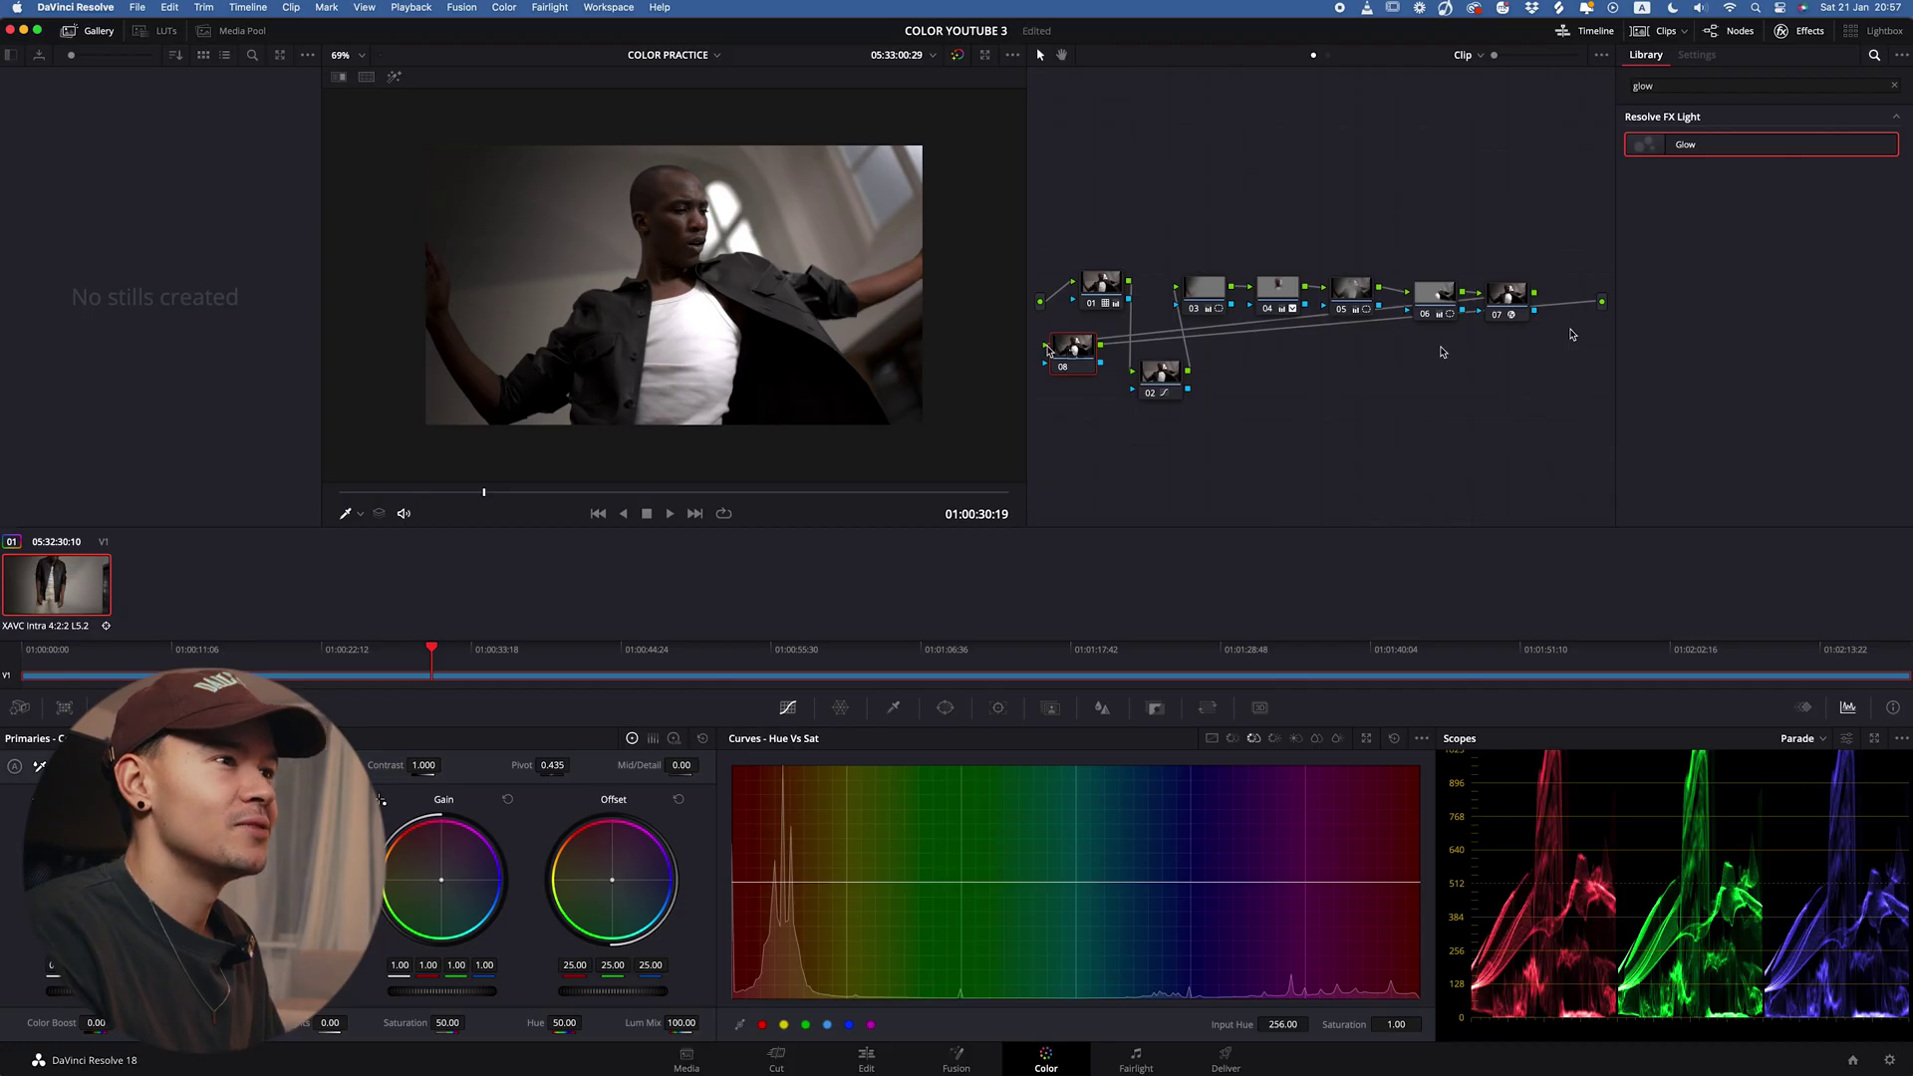
Step: Place node 08 at the end of the node chain and apply the Film Grain effect to it
left_click_drag(1066, 349, 1553, 345)
left_click_drag(1681, 86, 1586, 85)
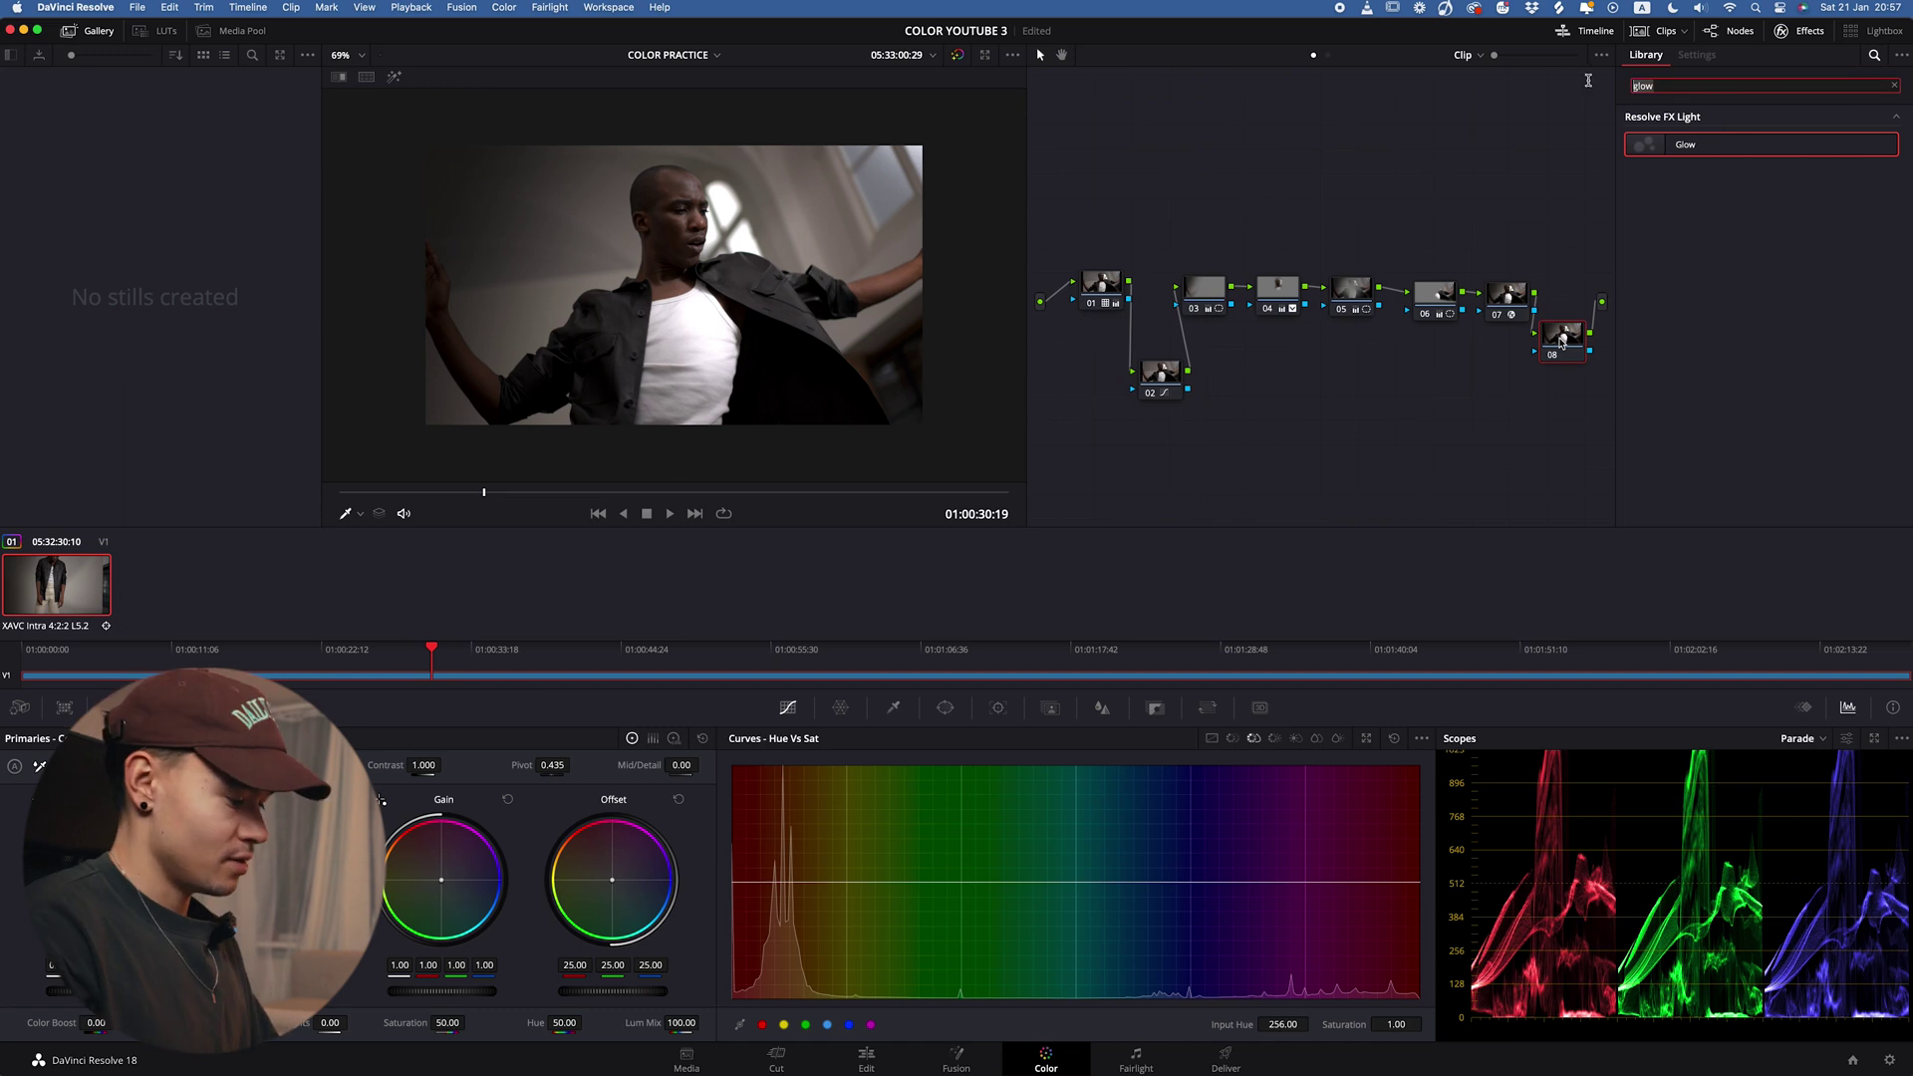
type("fiilm")
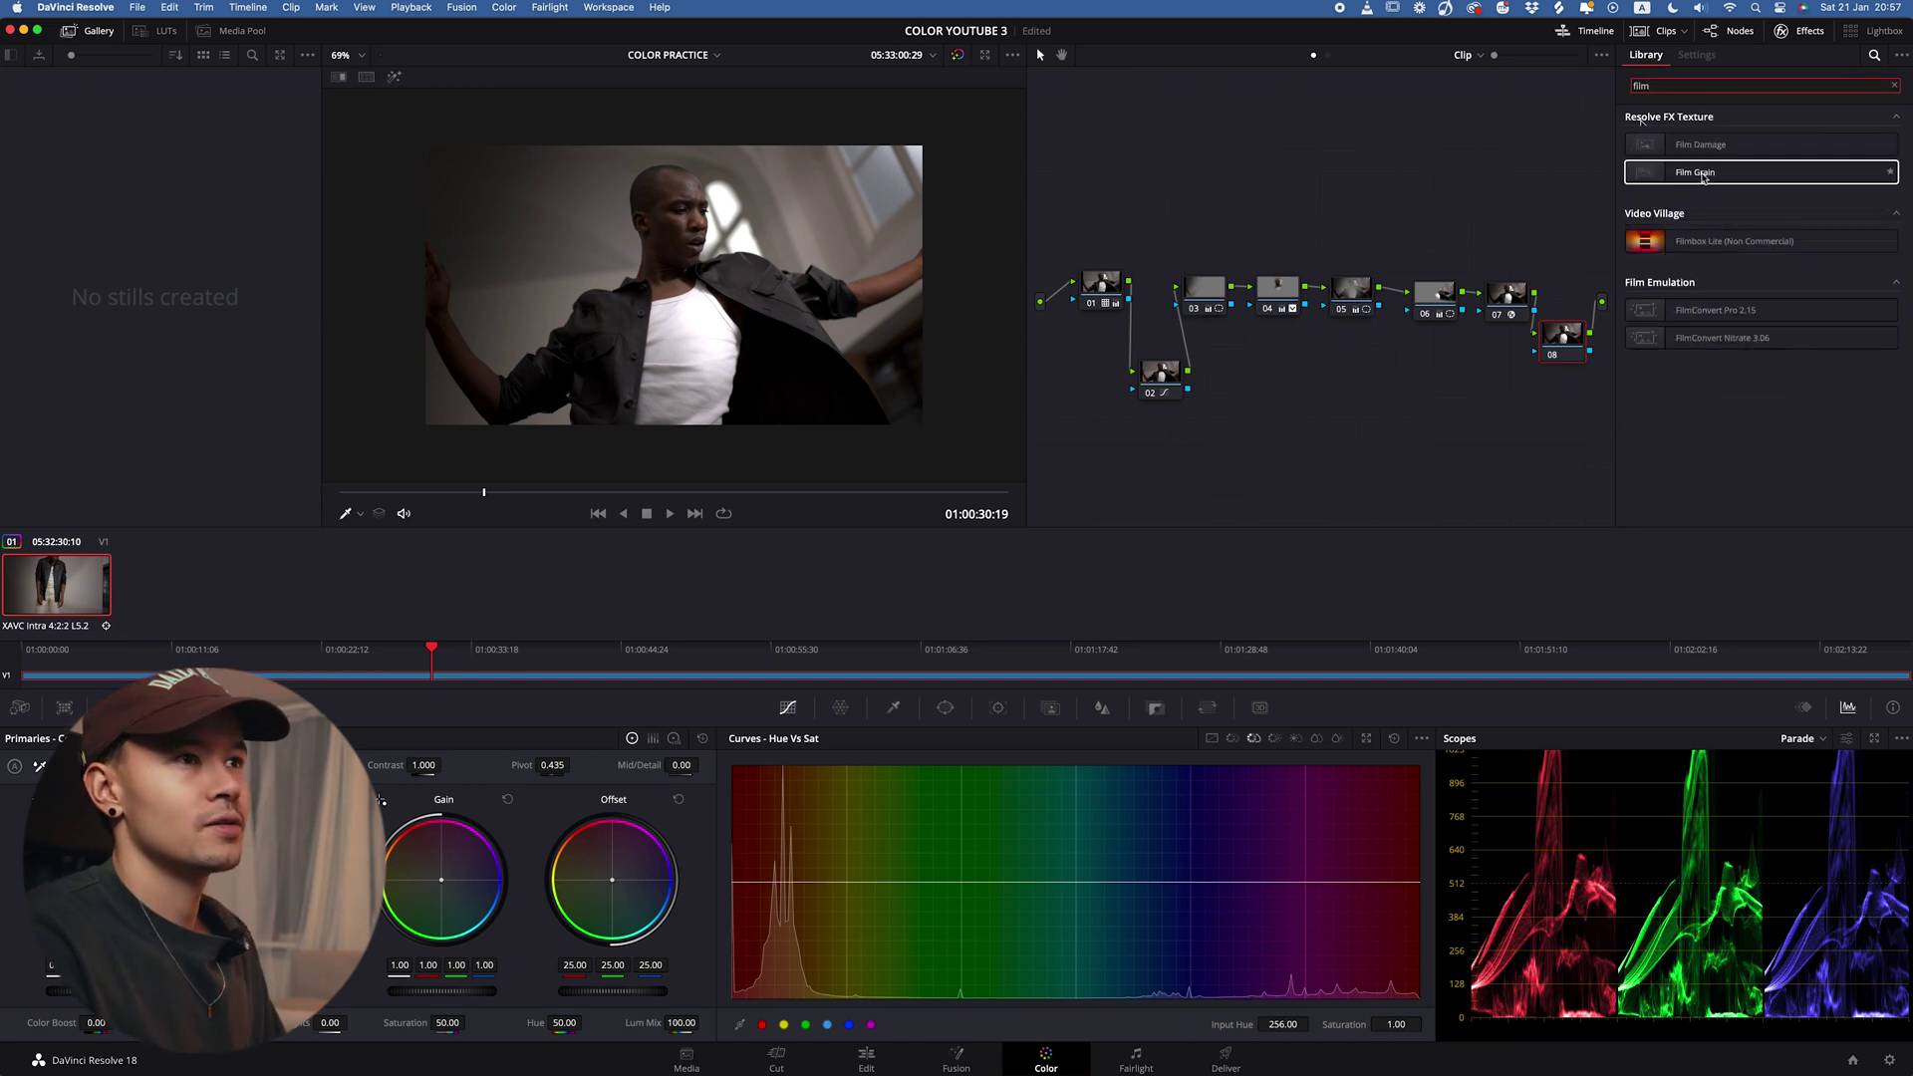
left_click_drag(1703, 178, 1566, 344)
Step: Choose the 35mm 400T grain preset and set both grain size and grain strength to 0.303
left_click(1760, 142)
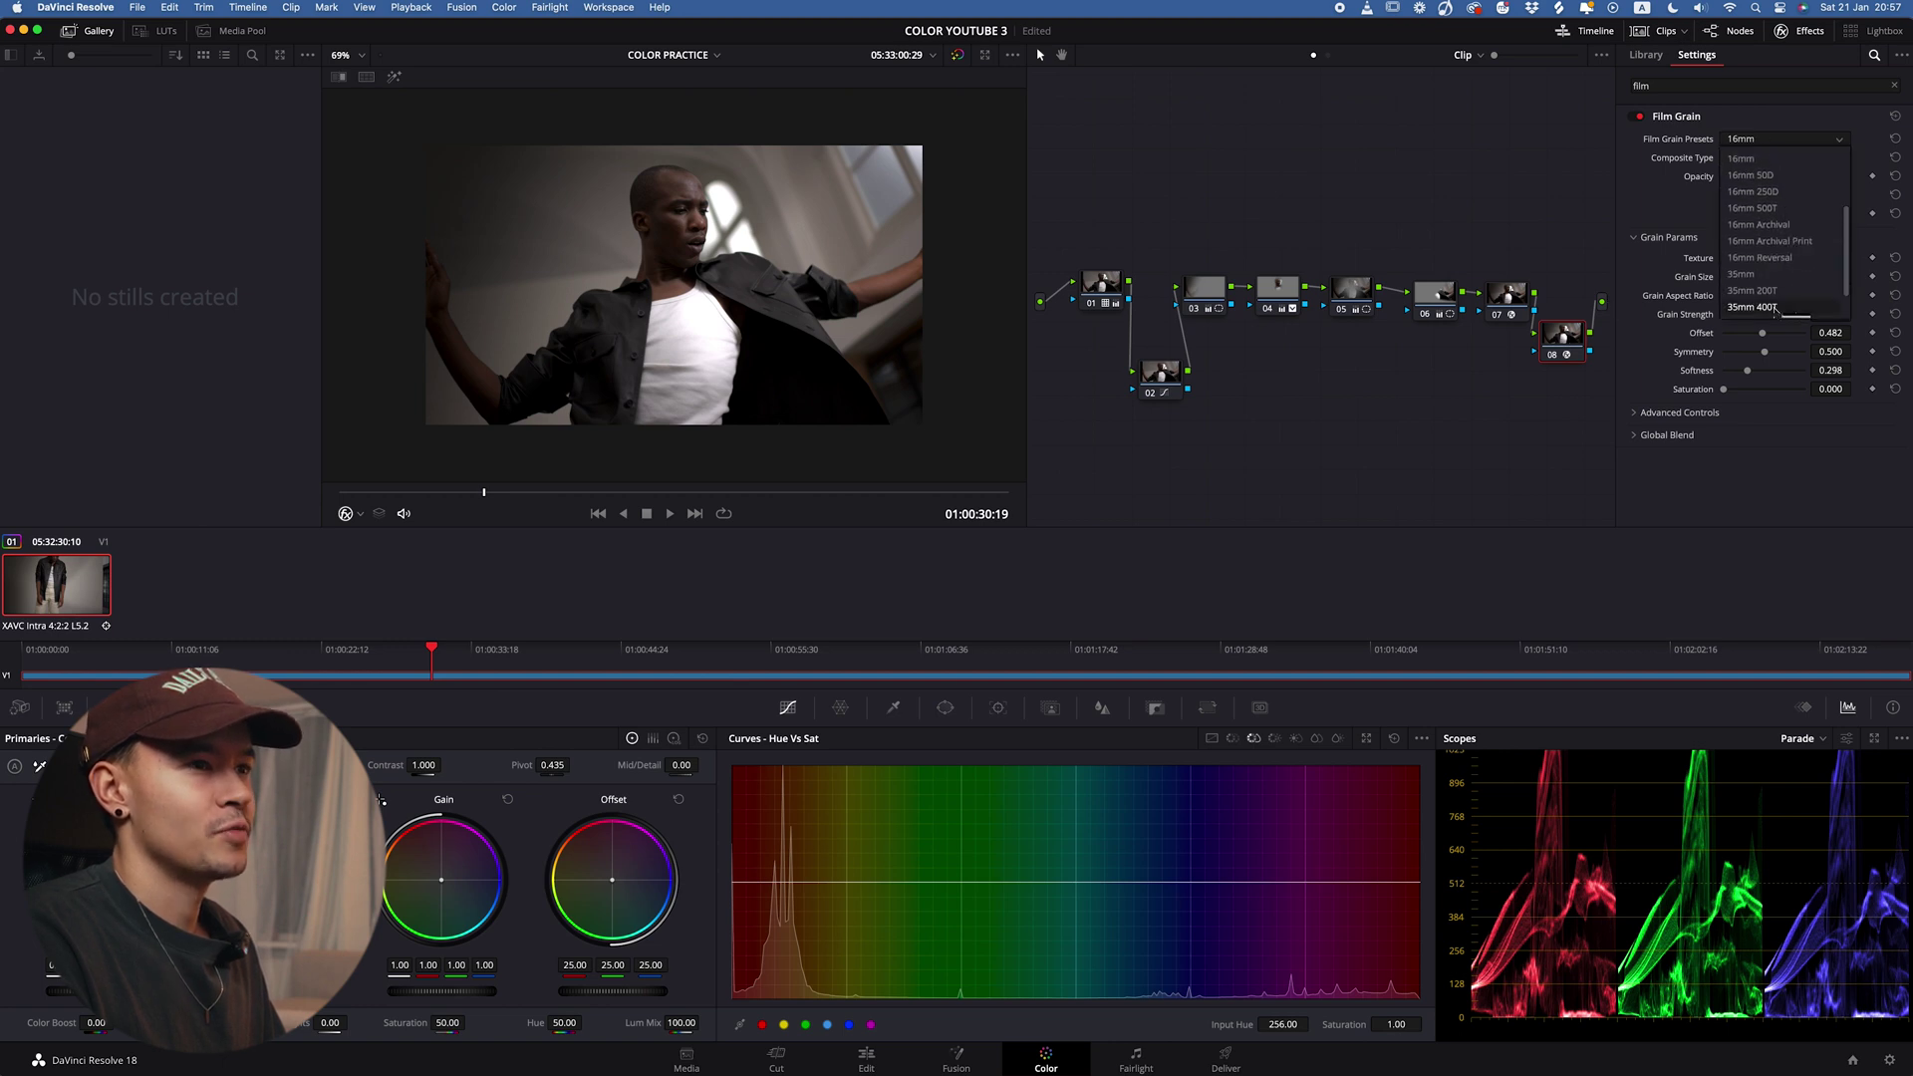
left_click(1772, 313)
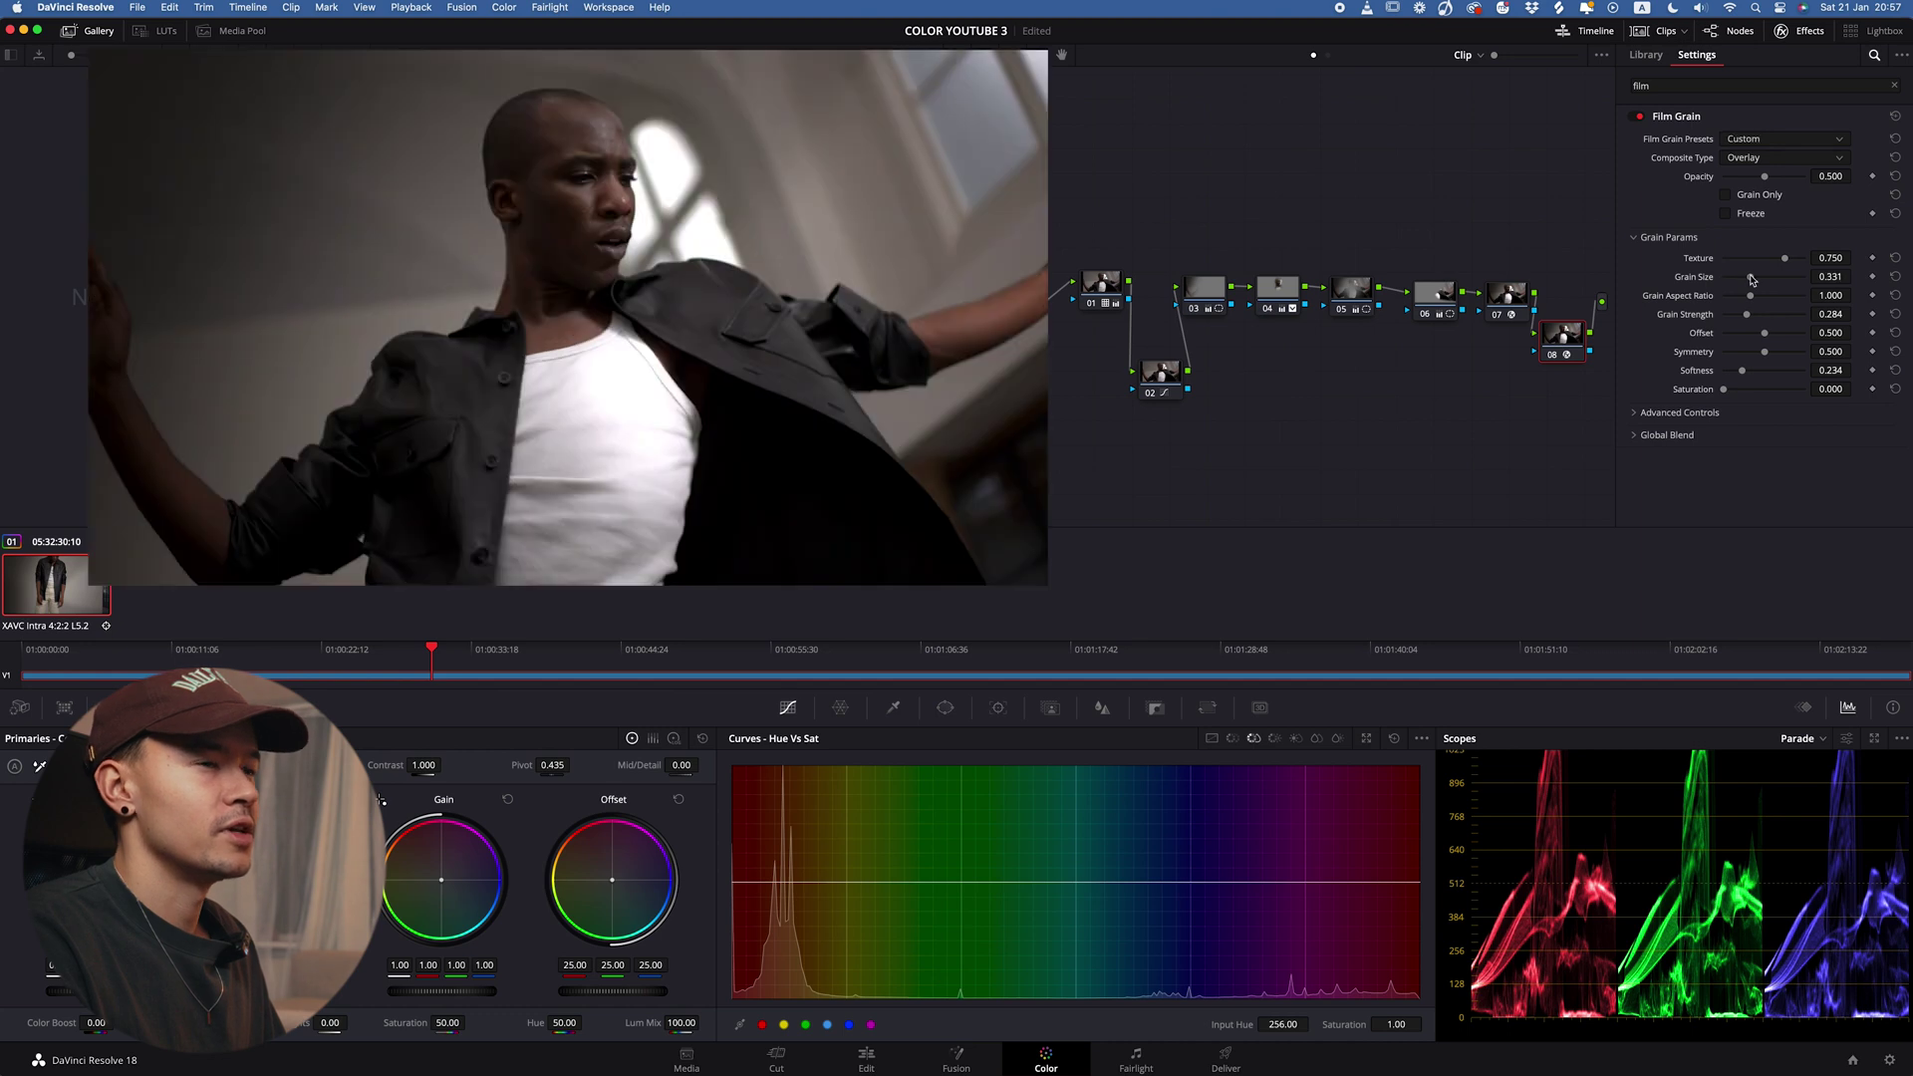
left_click_drag(1754, 276, 1741, 280)
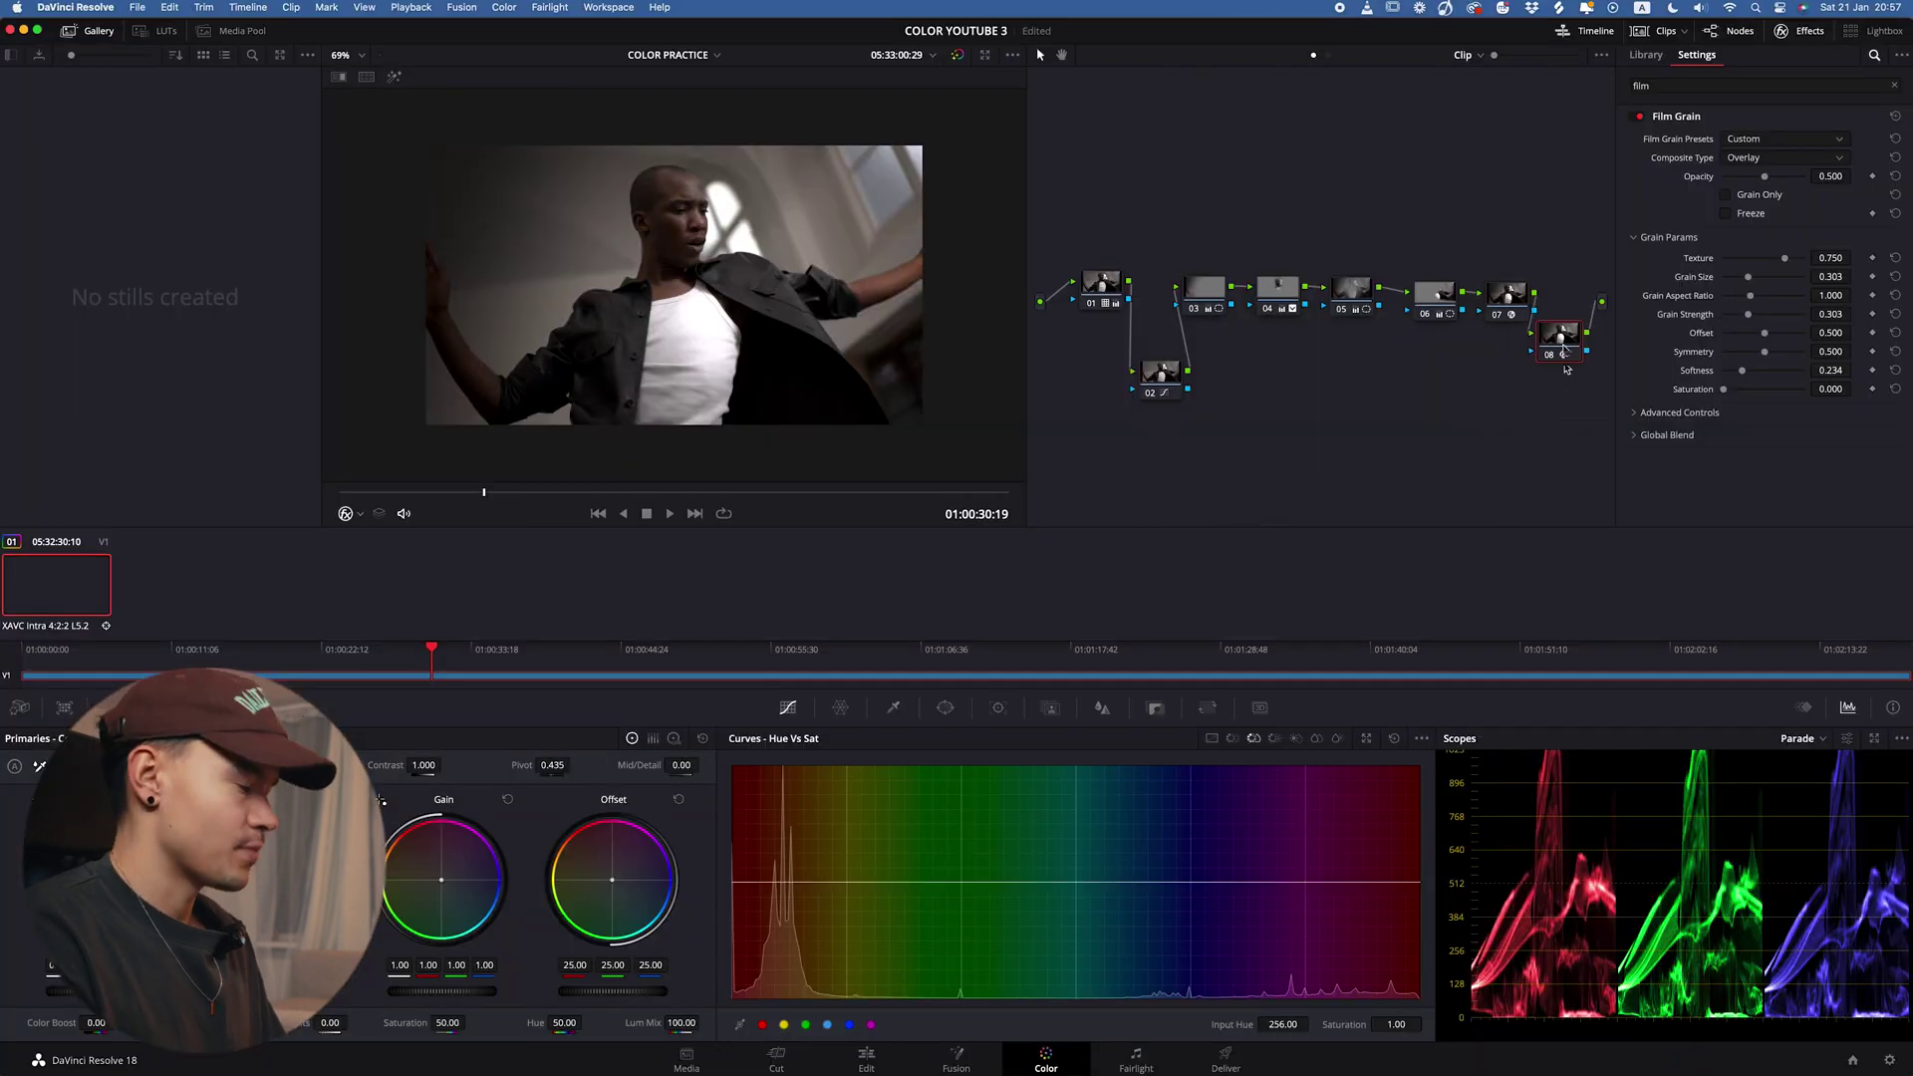
Step: Tidy the node graph by moving node 02 up beside node 01 and node 08 to the start of a second row
left_click_drag(1160, 371, 1148, 319)
left_click(1534, 346)
left_click_drag(1539, 349, 1048, 423)
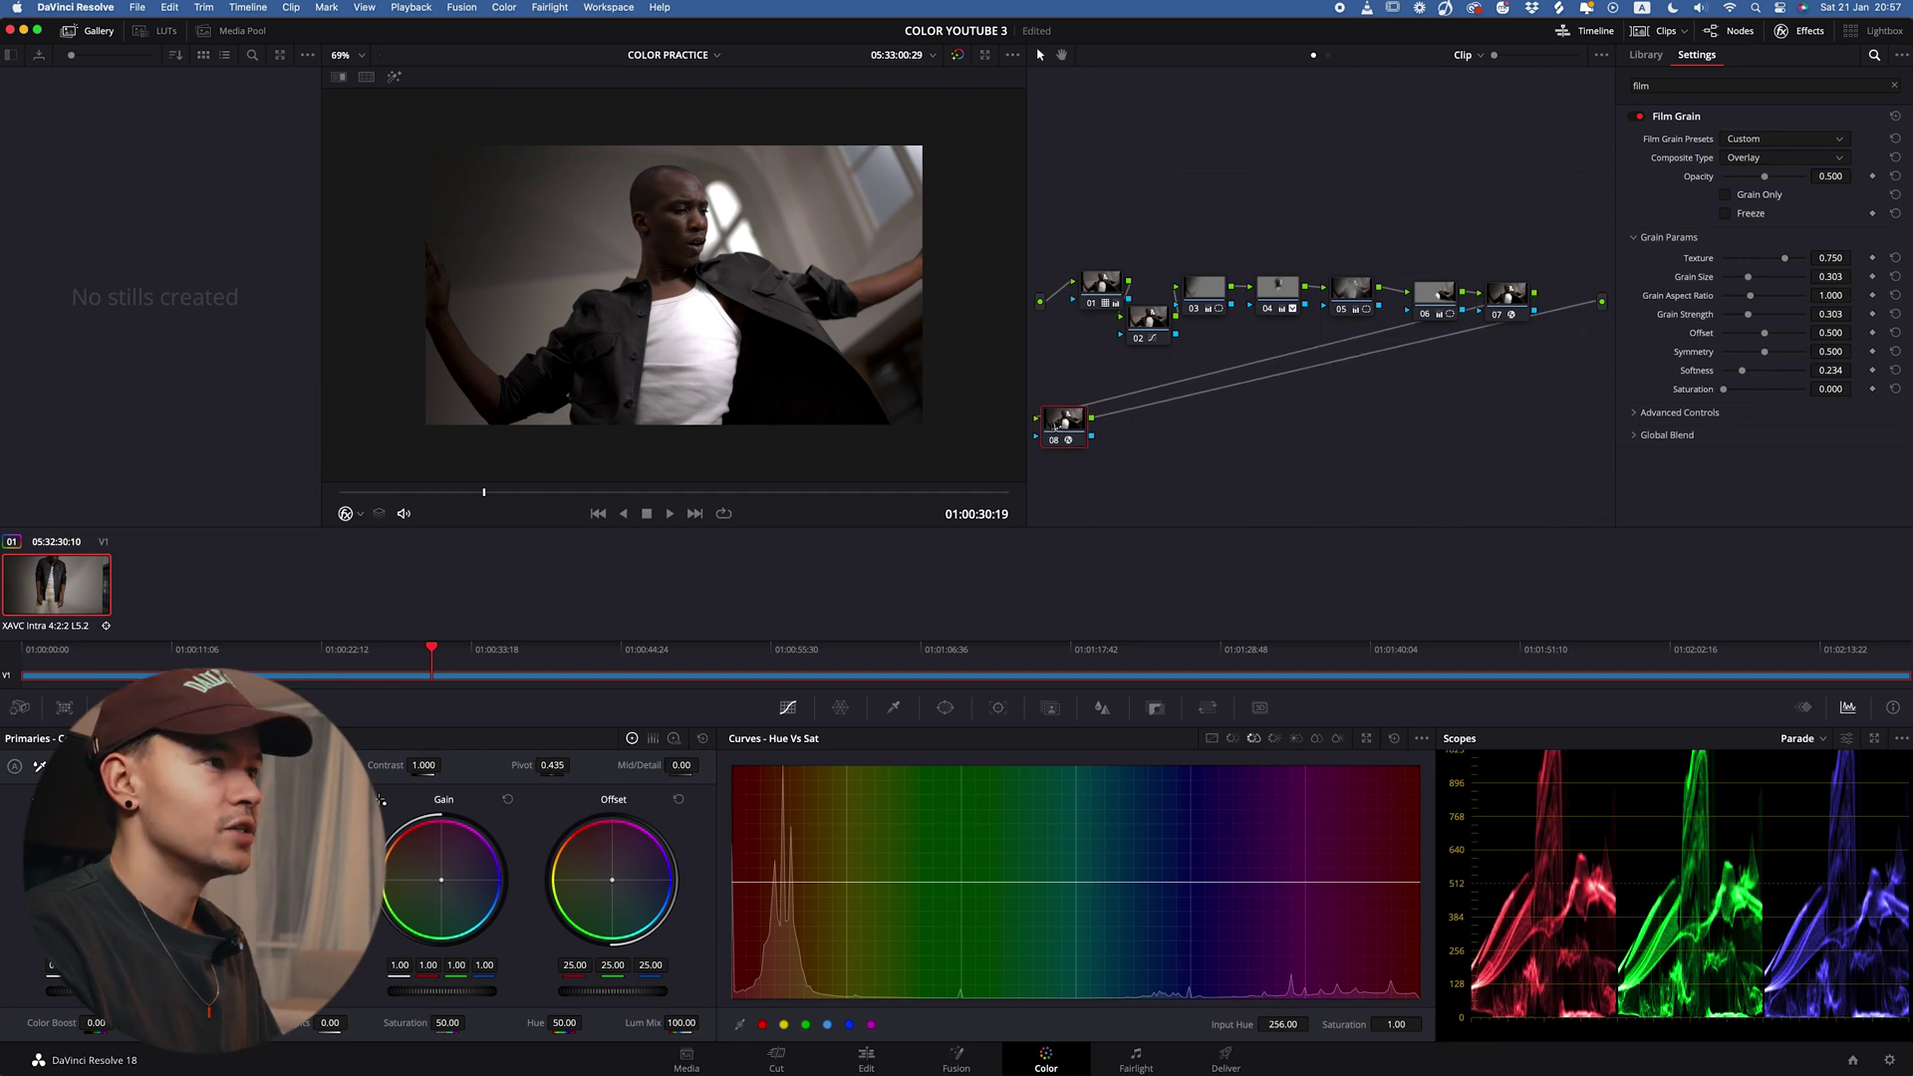
Step: Add serial node 09 after the film grain node and apply the Halation effect to it
key("alt+s")
left_click_drag(1672, 86, 1537, 86)
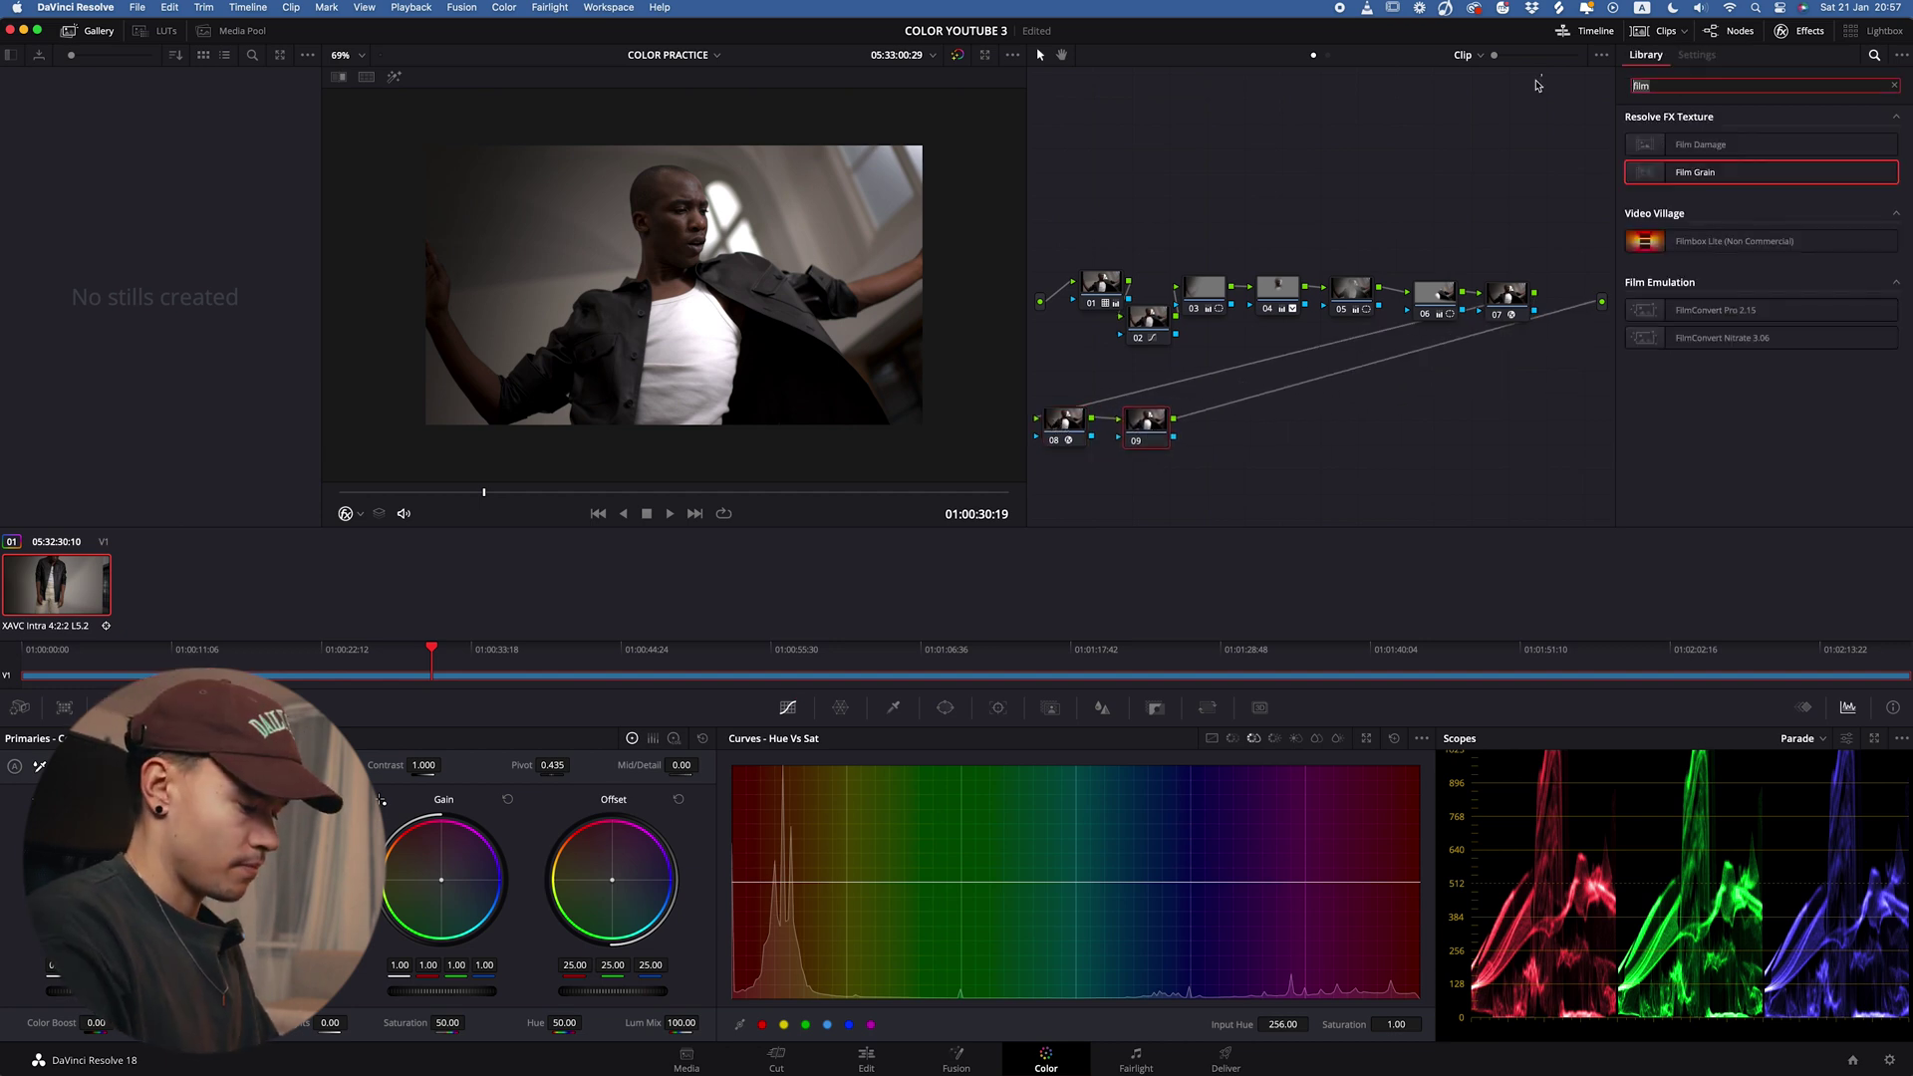
type("hal")
left_click_drag(1684, 144, 1144, 436)
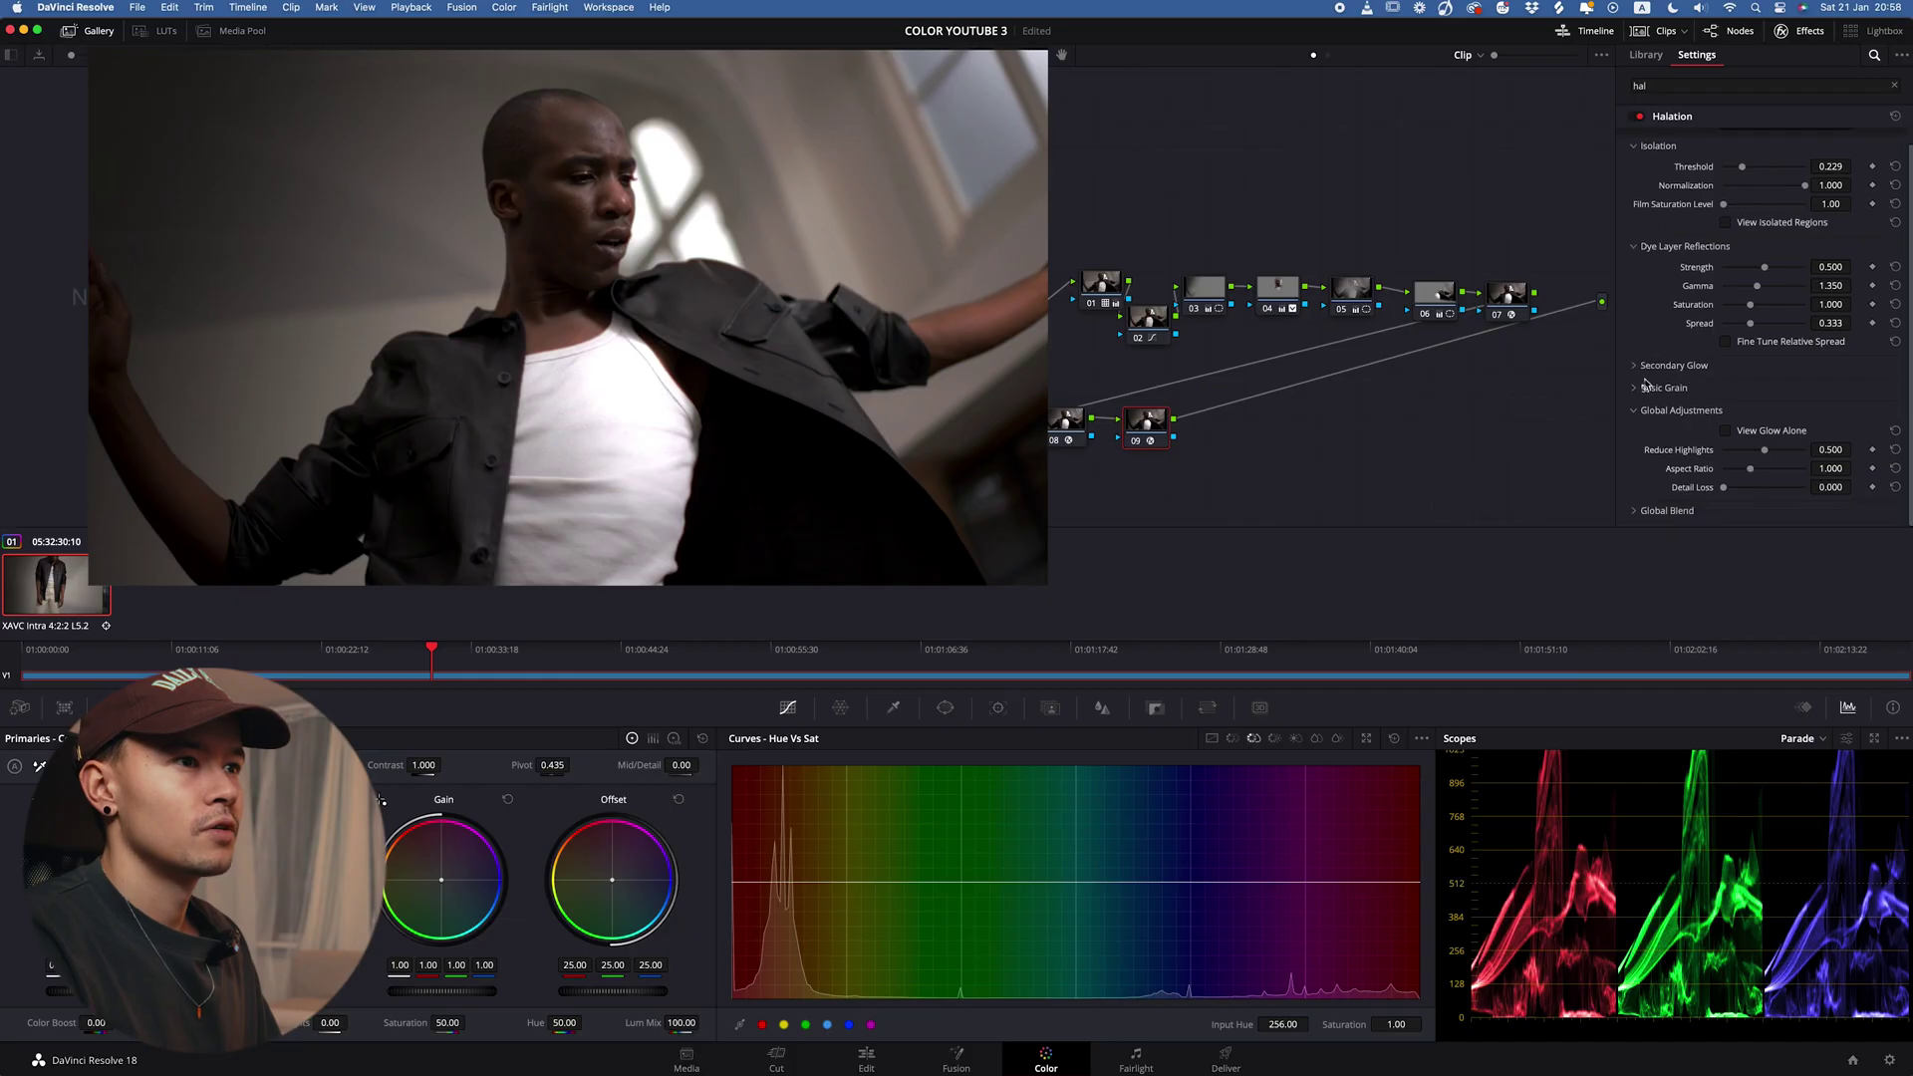
Step: Set the Halation's secondary glow strength to 0.175 and its filter color to dark red
left_click(1634, 388)
left_click(1634, 365)
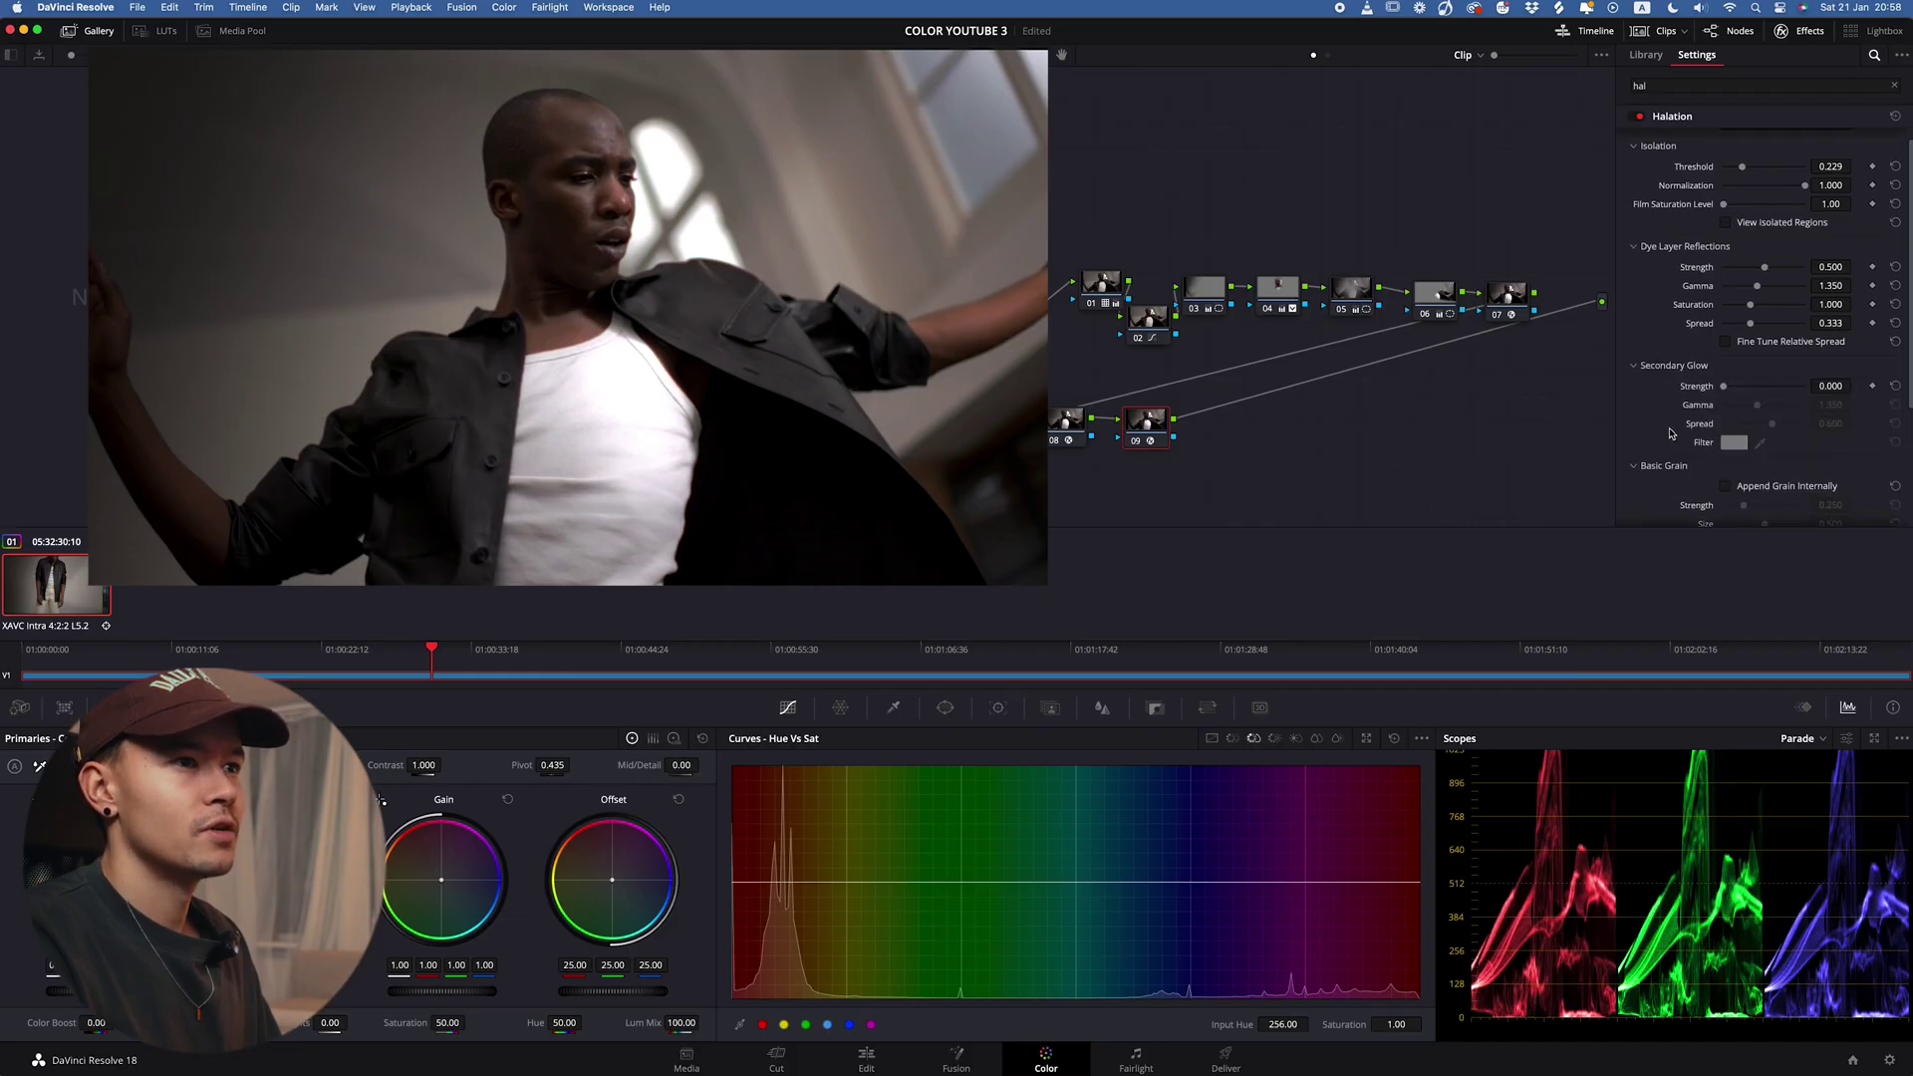
scroll(1691, 445, "down", 1)
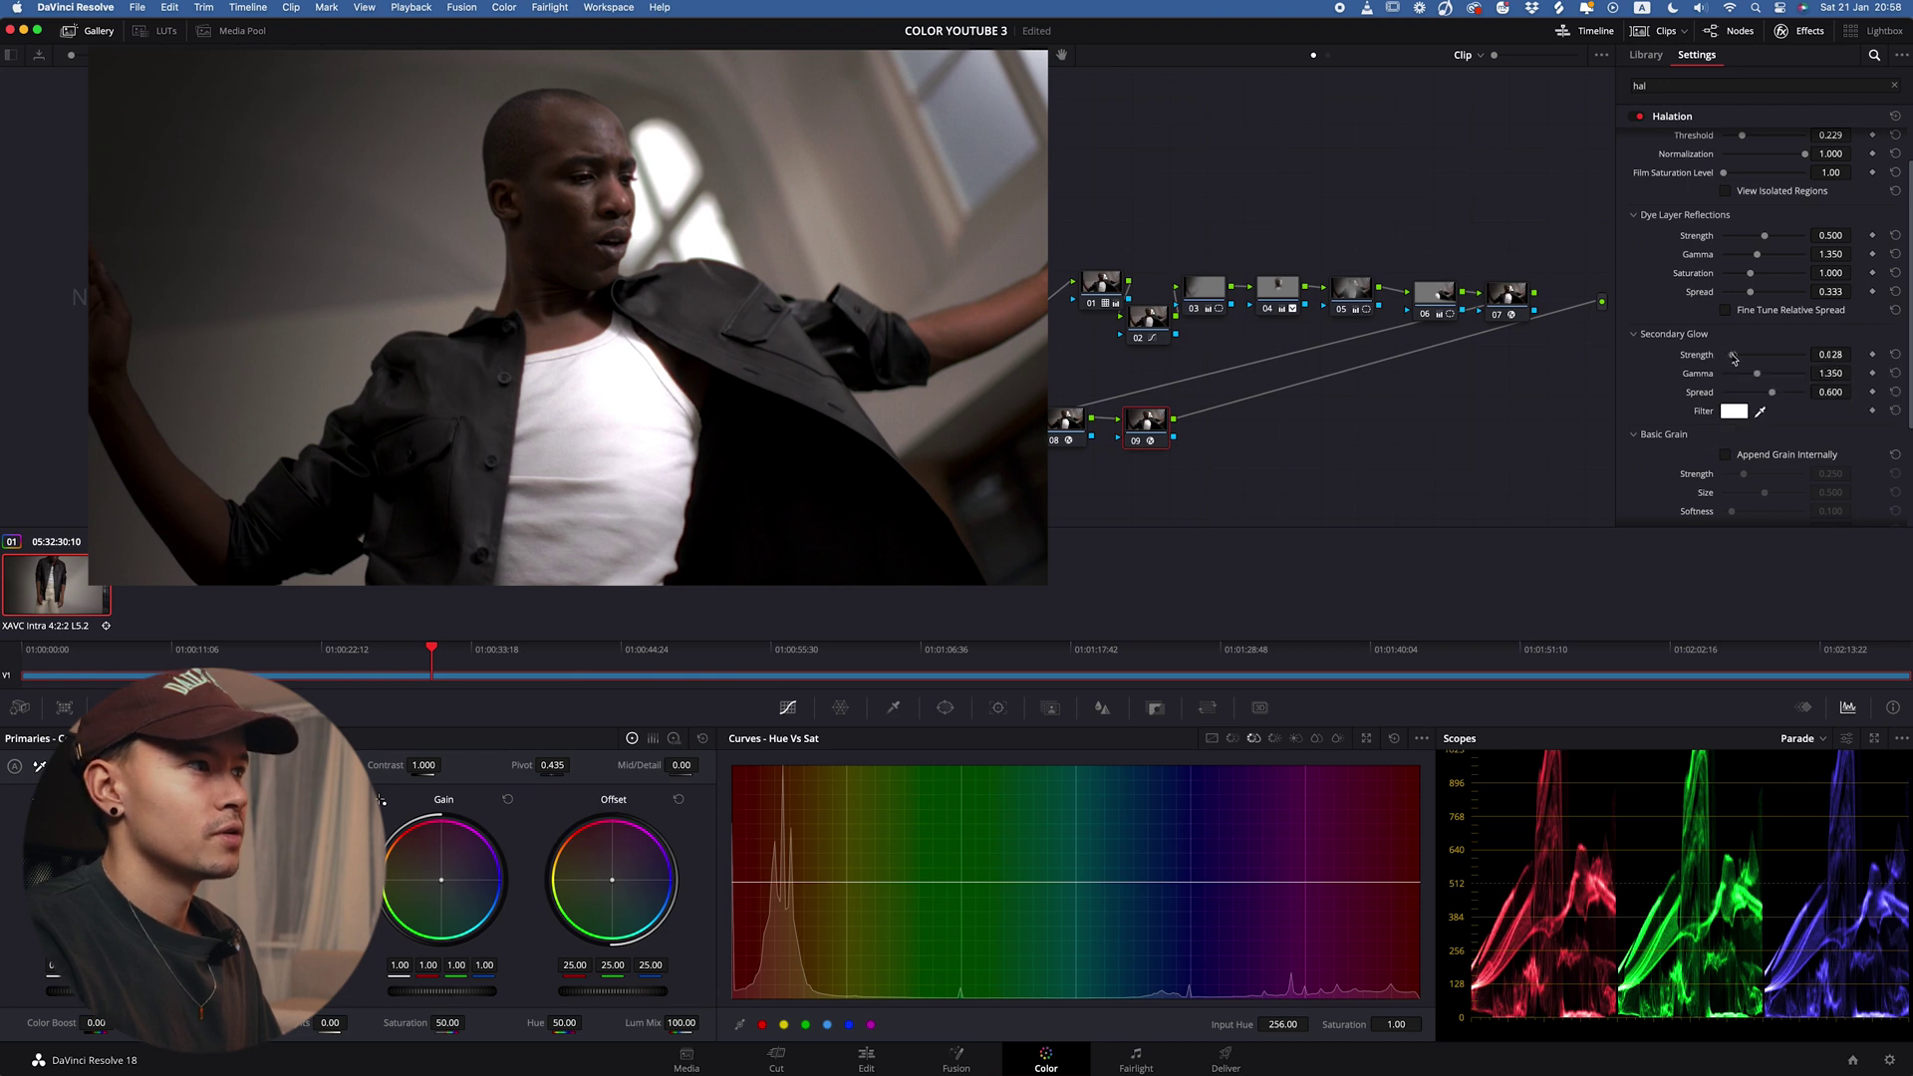
left_click(1732, 412)
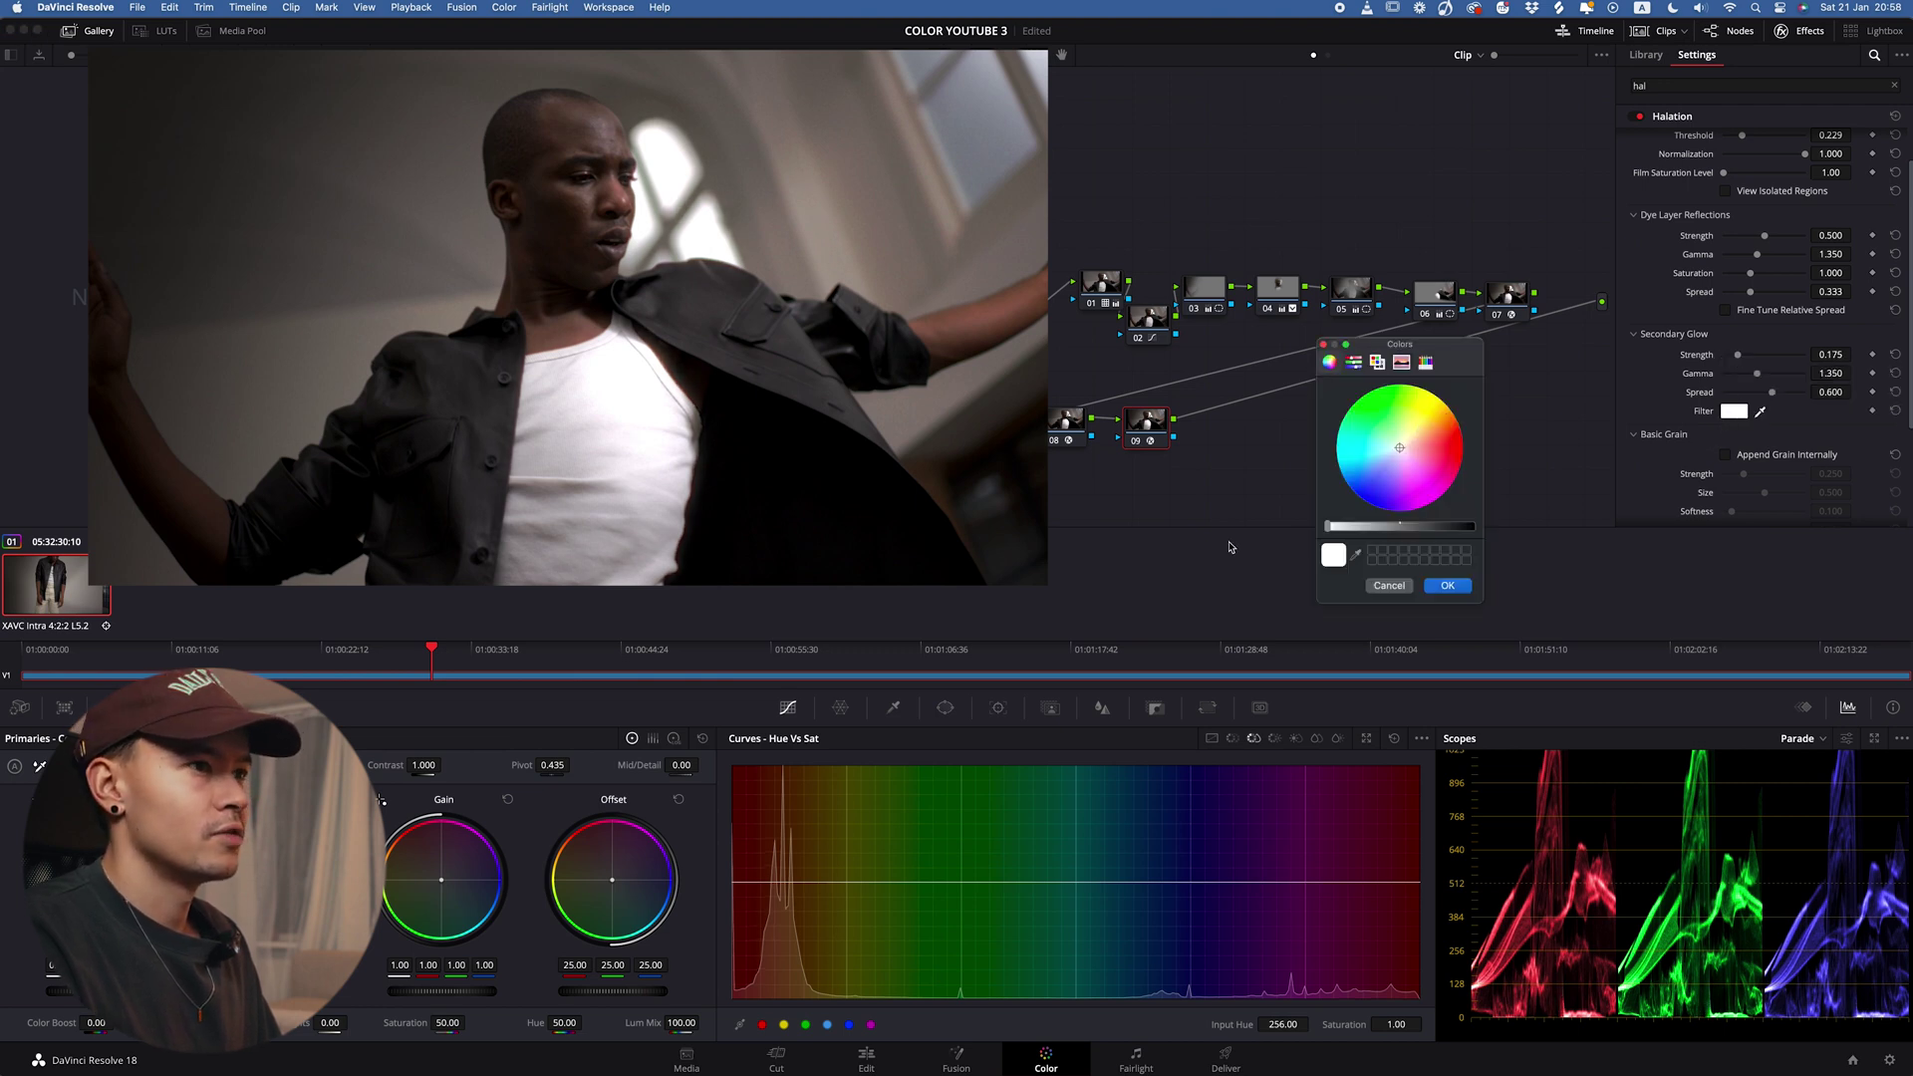
left_click_drag(1435, 522, 1413, 528)
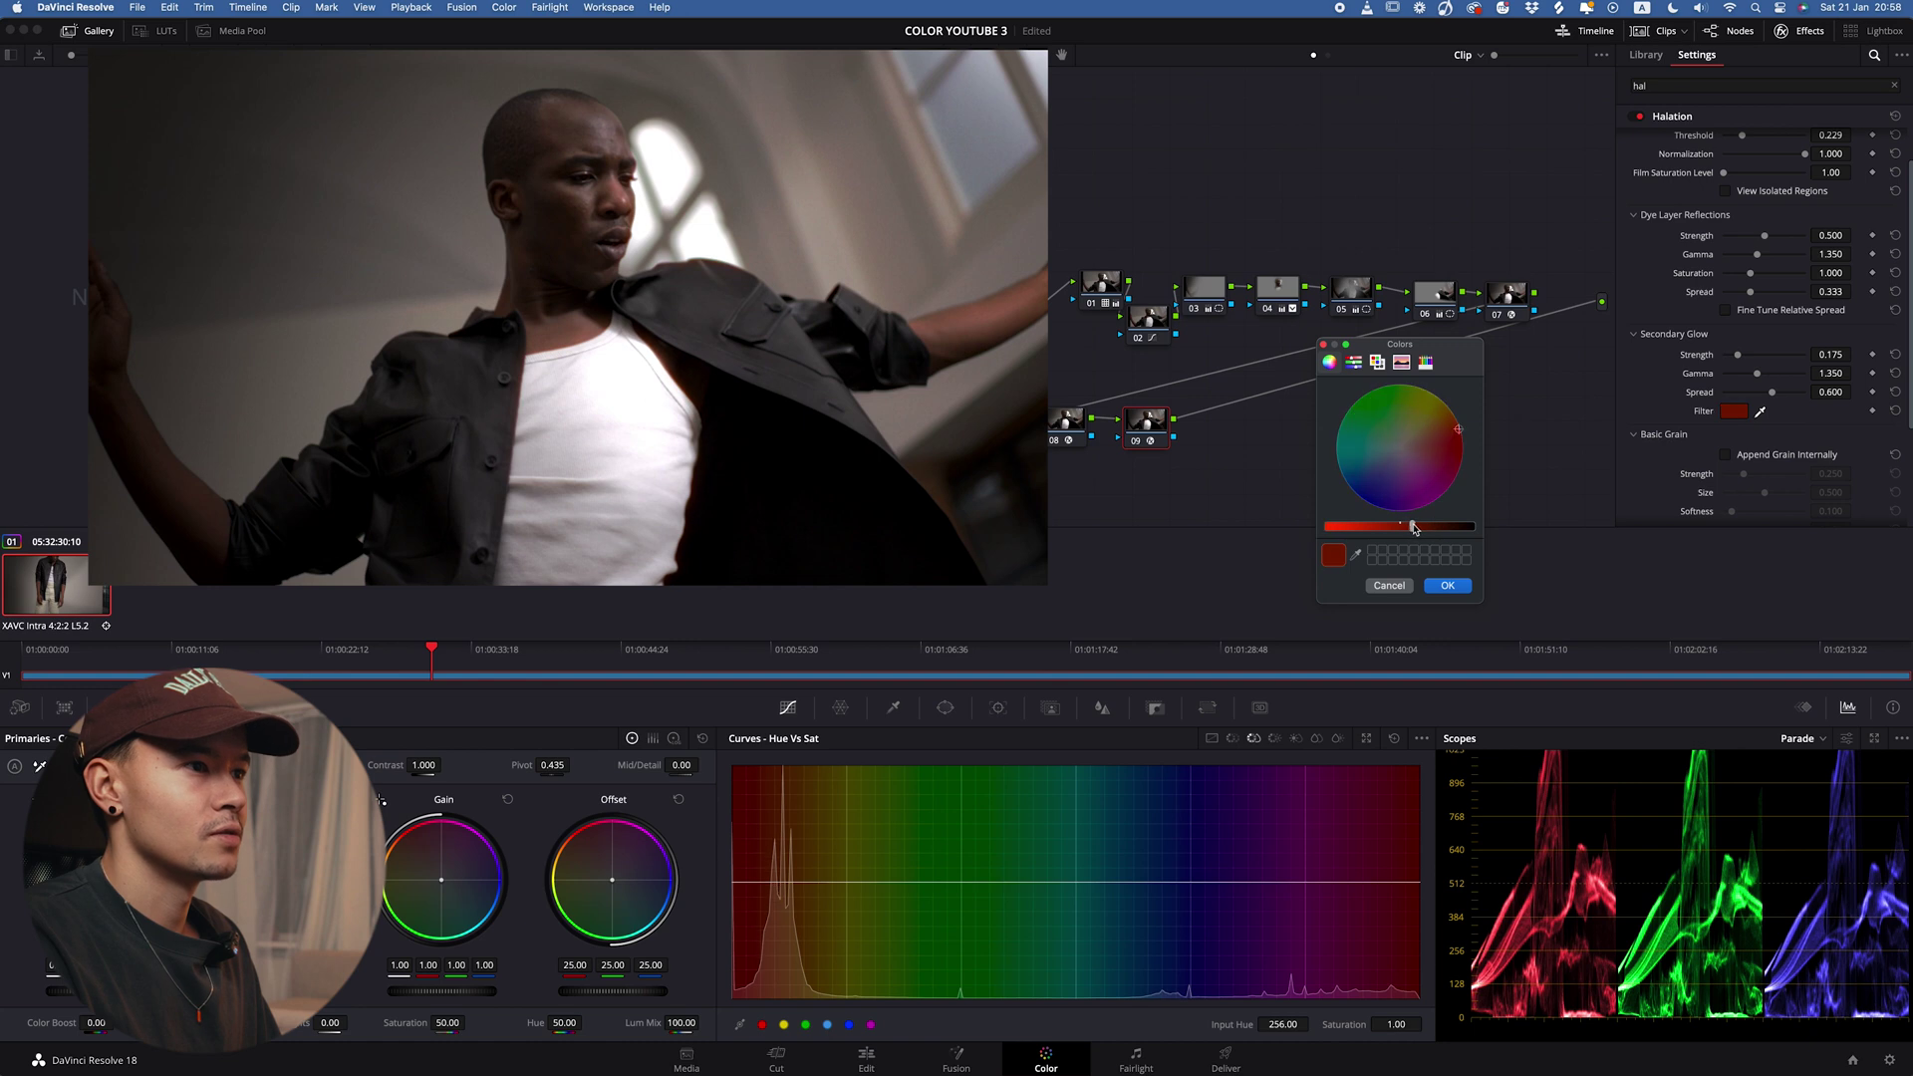
left_click(1467, 588)
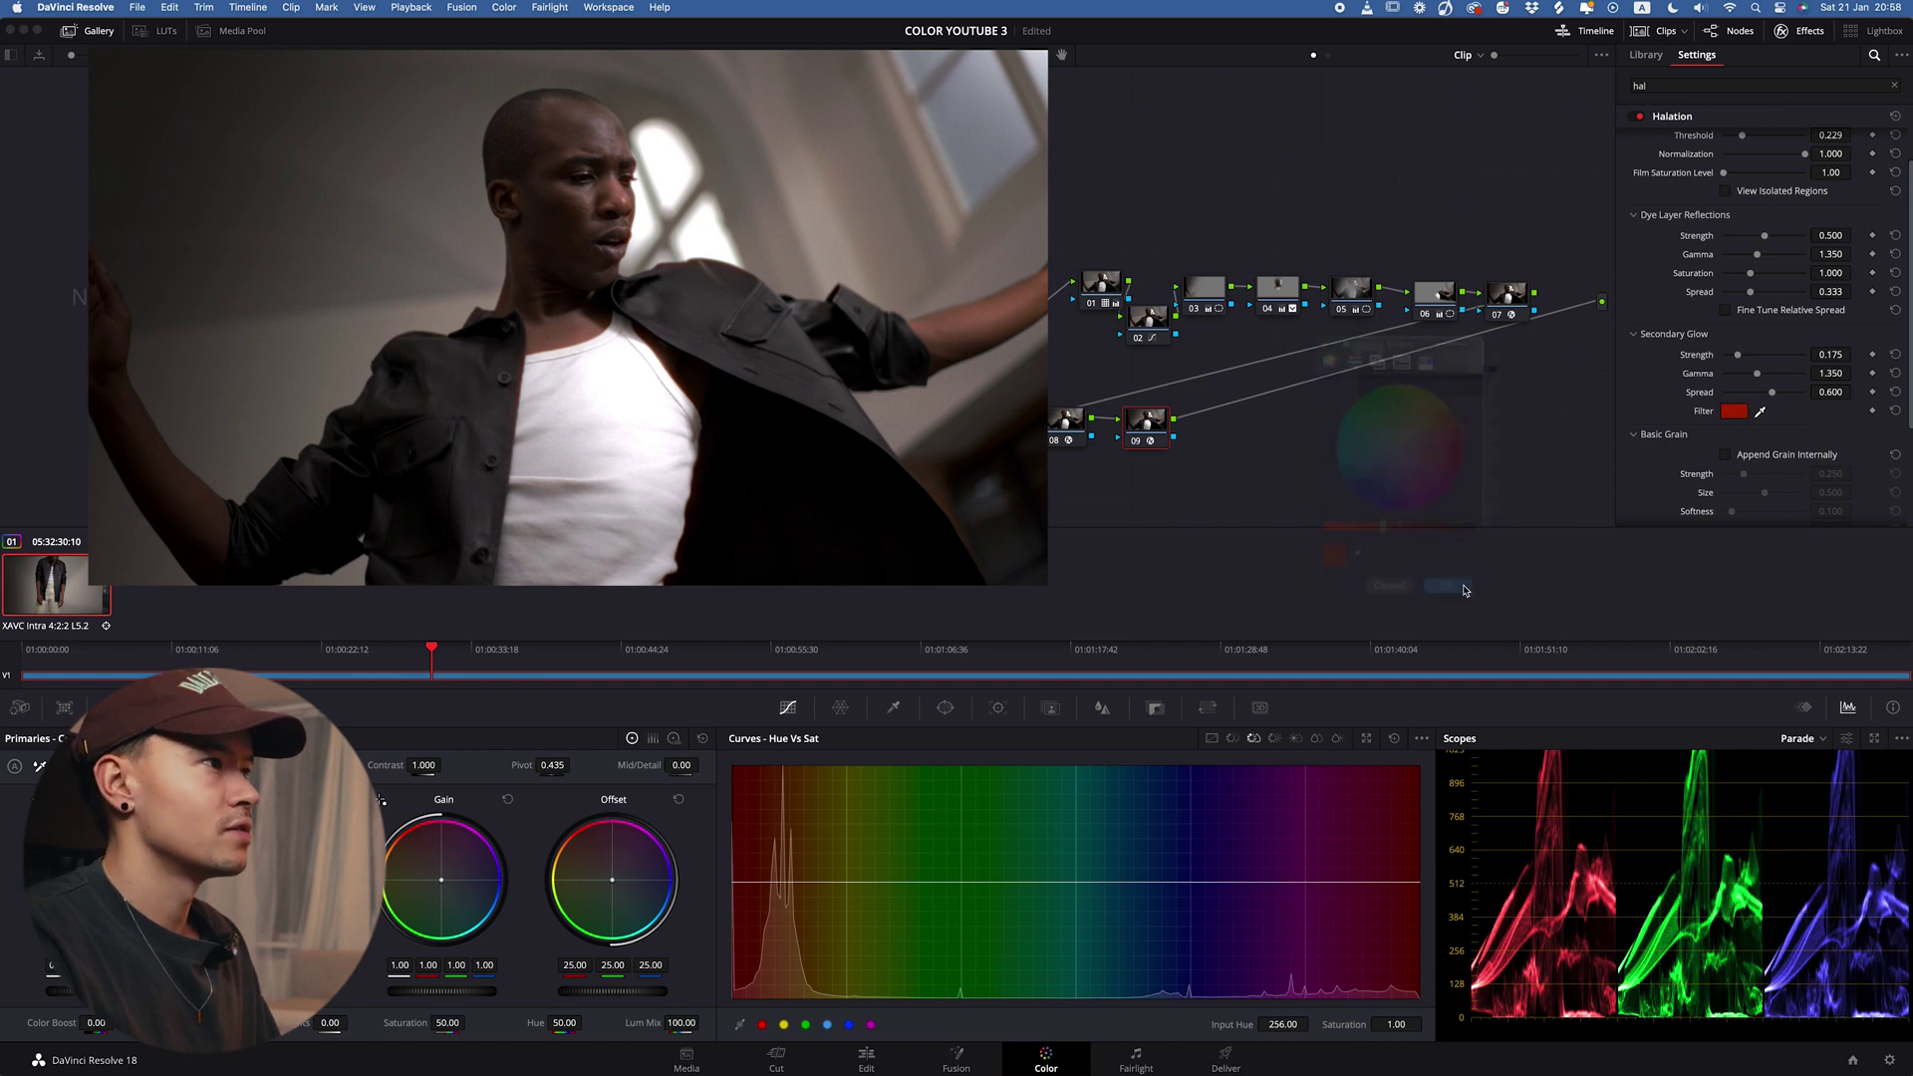